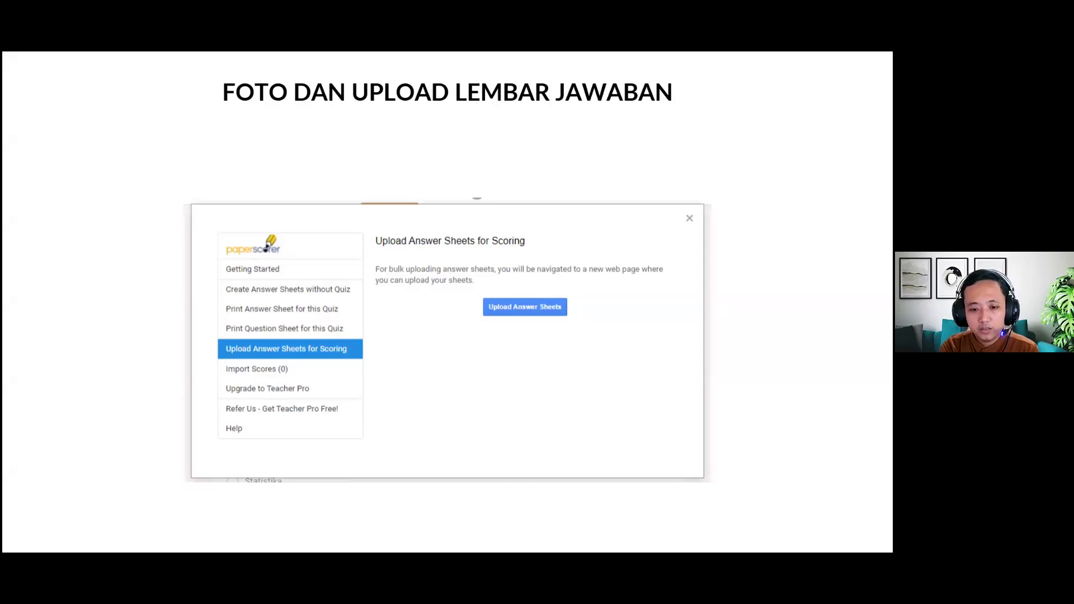
pyautogui.click(664, 307)
pyautogui.click(666, 308)
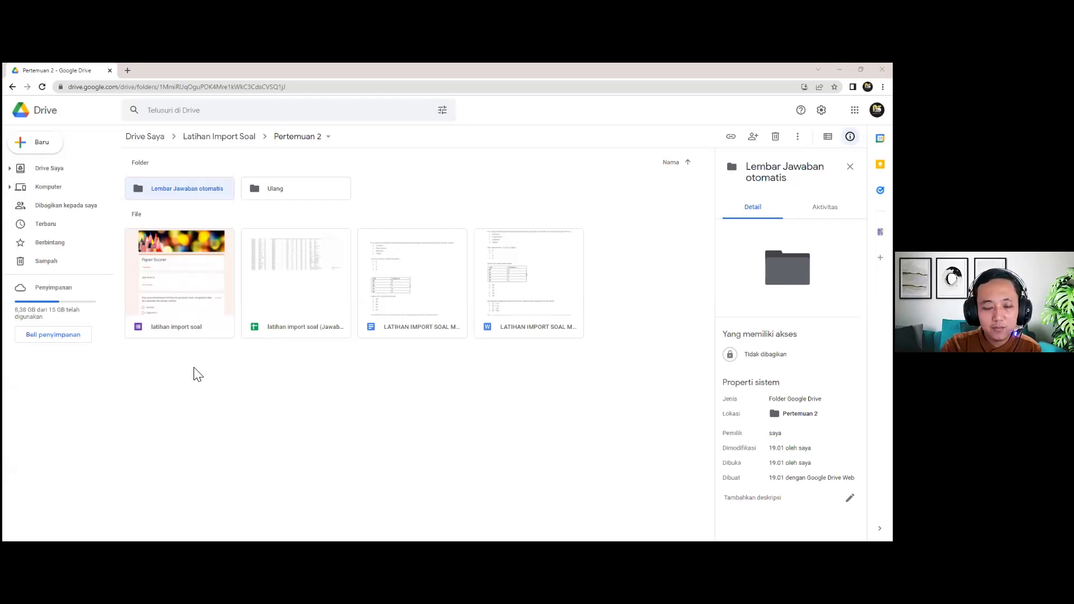
# - Make a copy of the "latihan import soal" form in the Pertemuan 2 folder
pyautogui.click(188, 306)
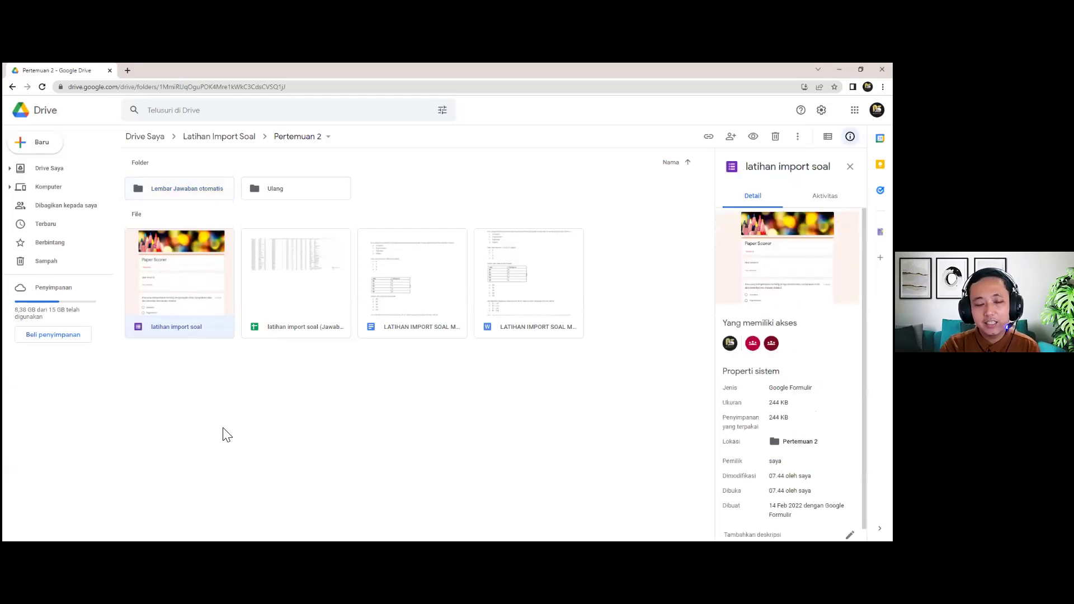
pyautogui.rightClick(189, 292)
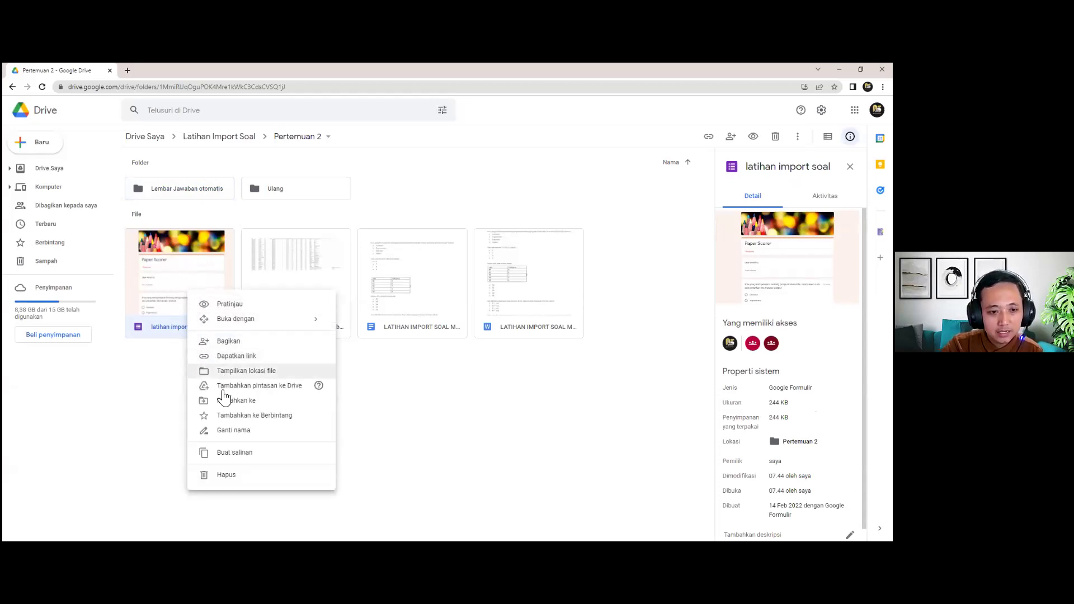
pyautogui.click(245, 455)
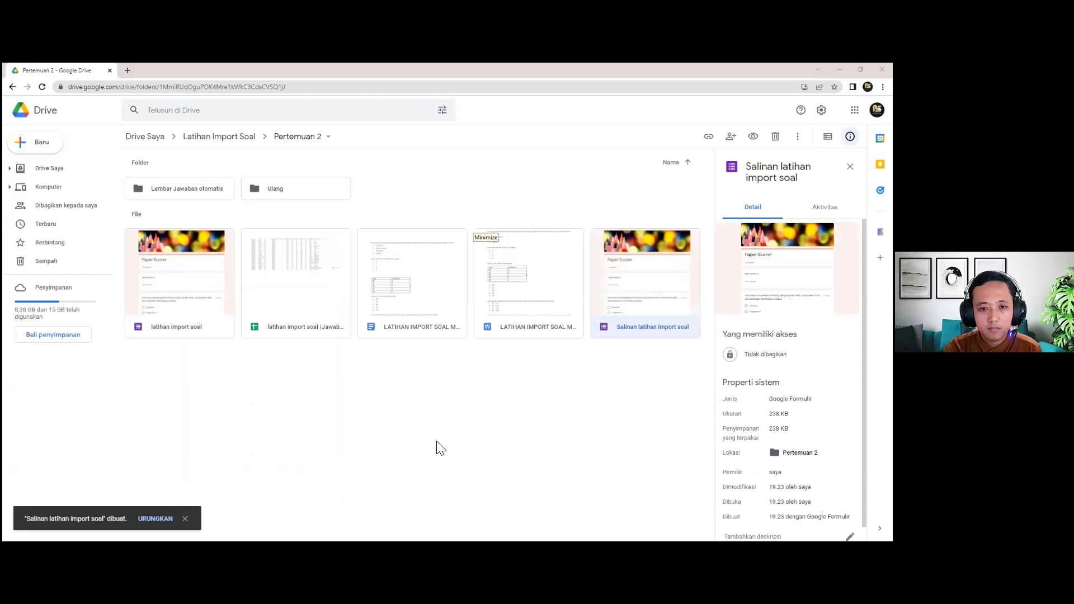
# - Move the copied form "Salinan latihan import soal" into the "Lembar Jawaban otomatis" folder
pyautogui.rightClick(637, 318)
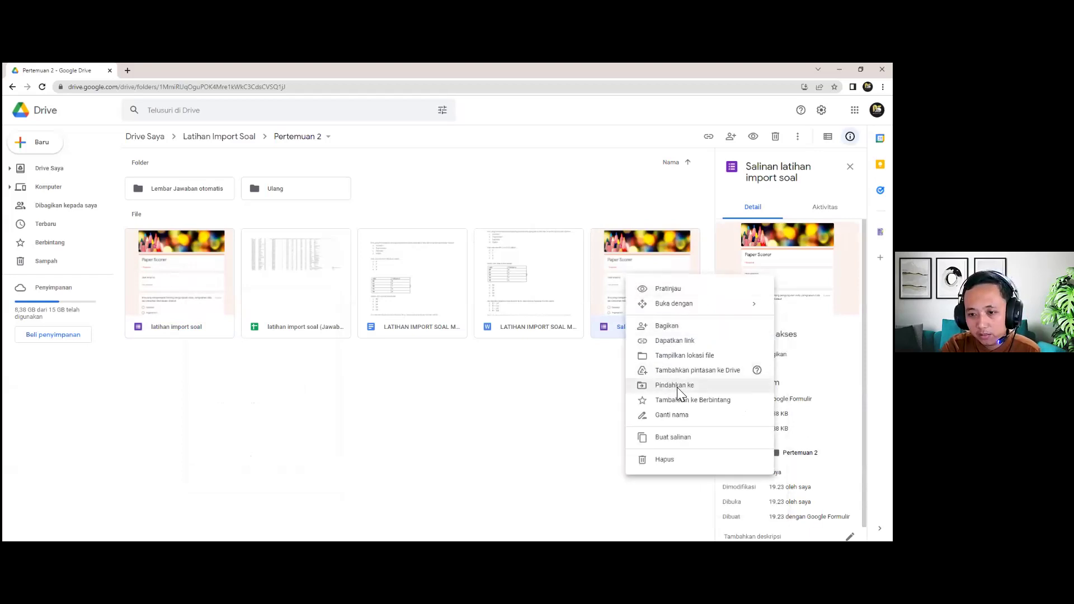
pyautogui.click(679, 390)
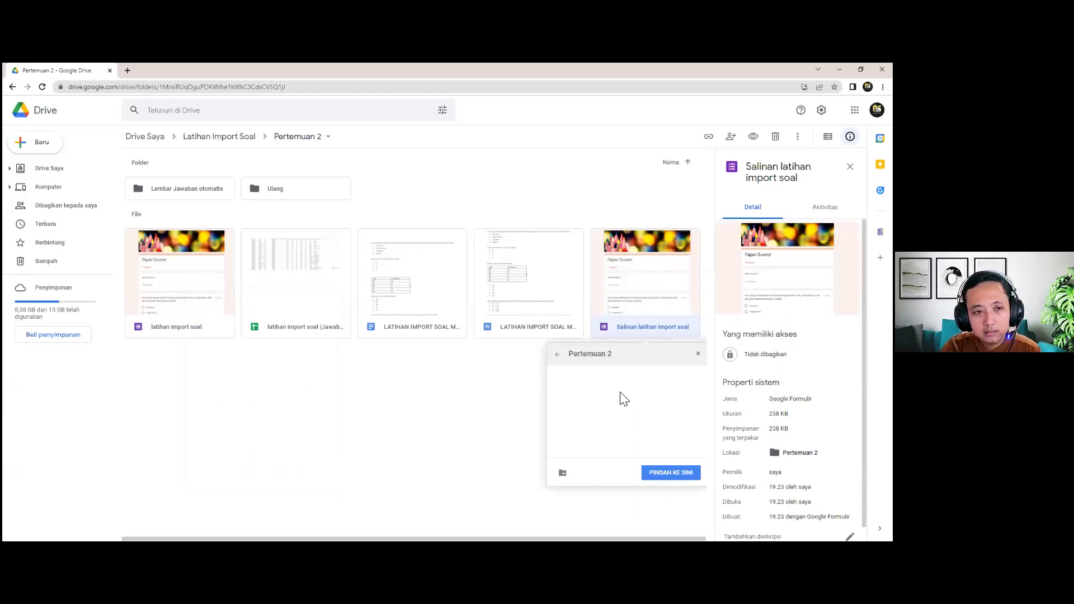
pyautogui.click(598, 373)
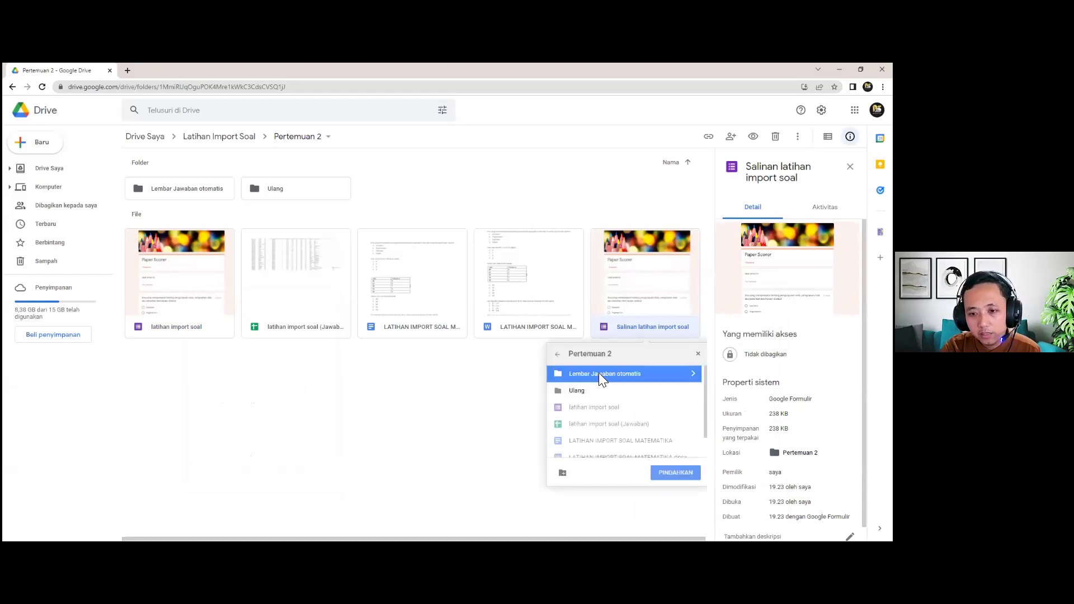
pyautogui.click(694, 378)
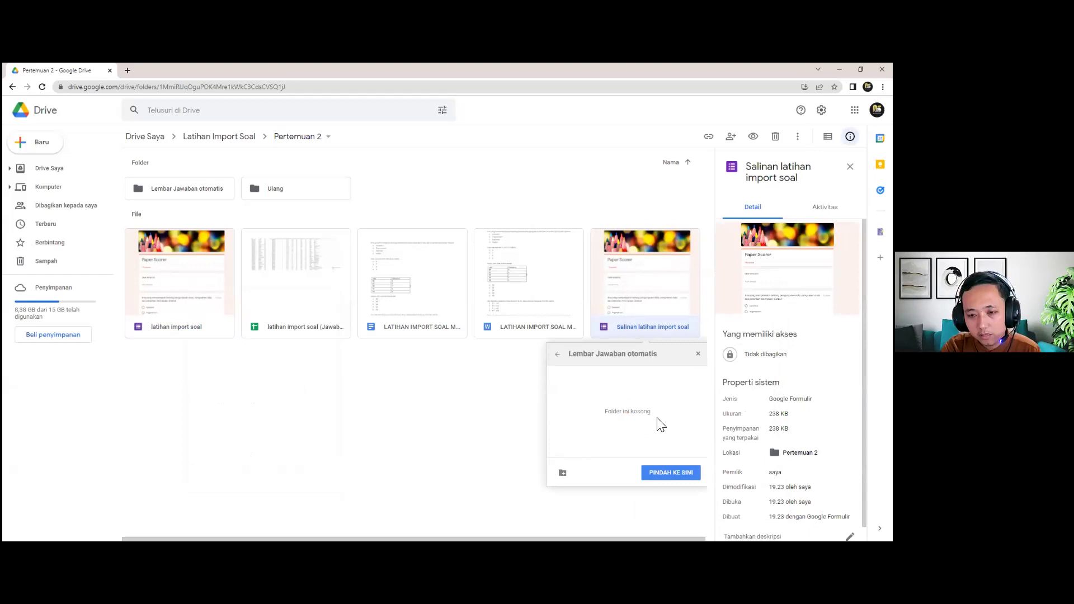
pyautogui.click(670, 474)
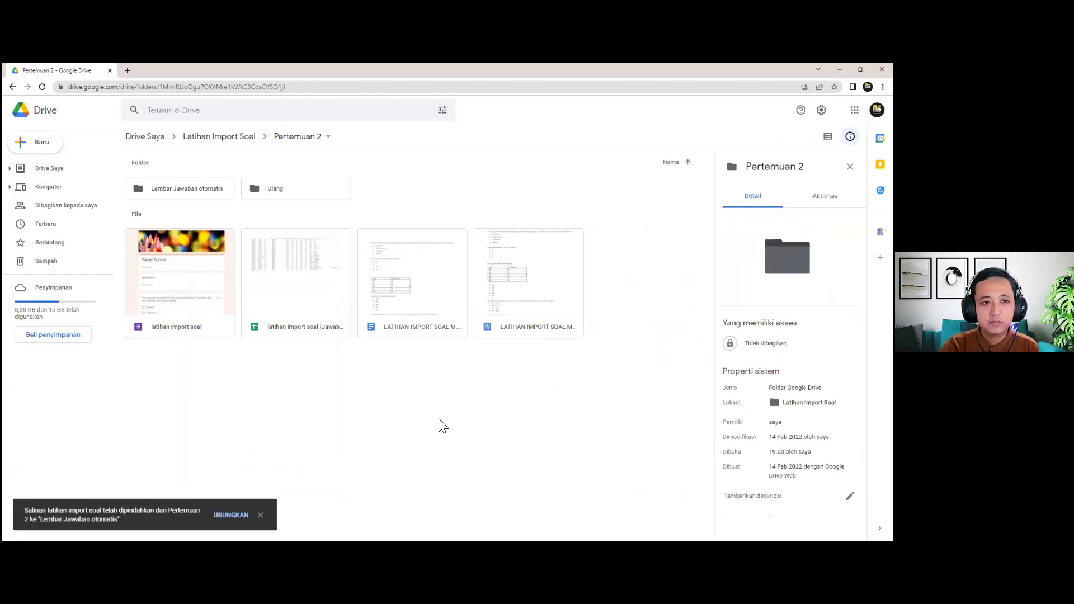
# - Open the "Lembar Jawaban otomatis" folder and rename the copied form as "Latihan paper scorer"
pyautogui.click(164, 191)
pyautogui.doubleClick(165, 189)
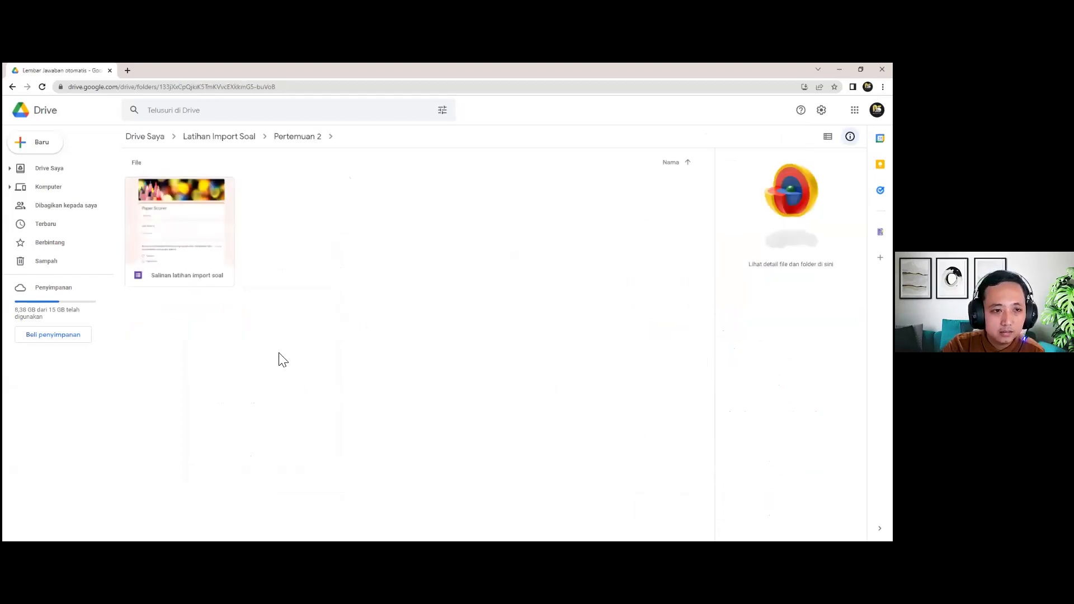
pyautogui.click(213, 247)
pyautogui.rightClick(212, 247)
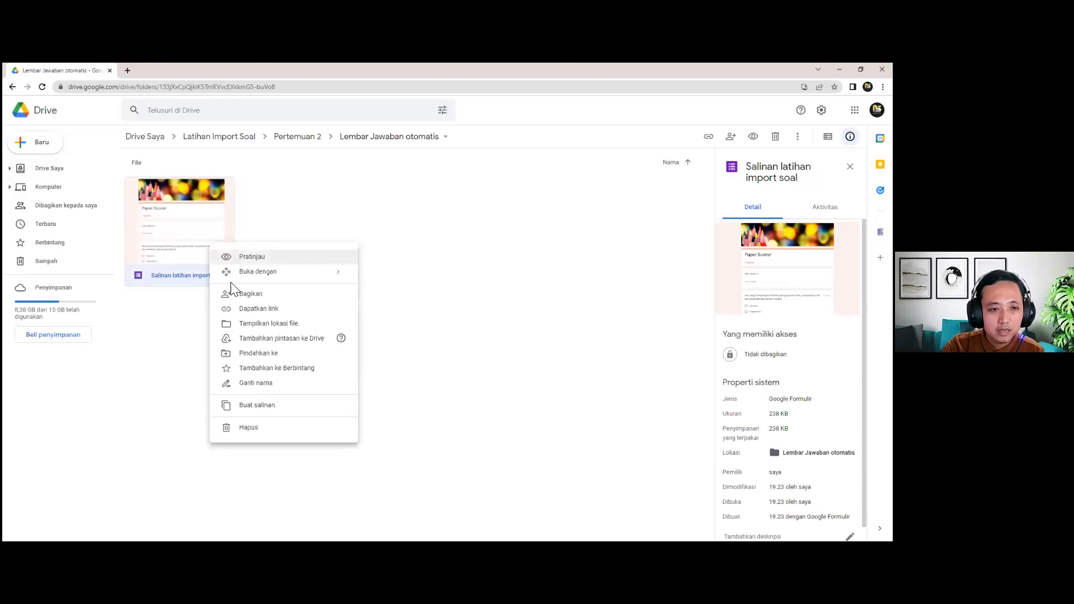
pyautogui.click(276, 382)
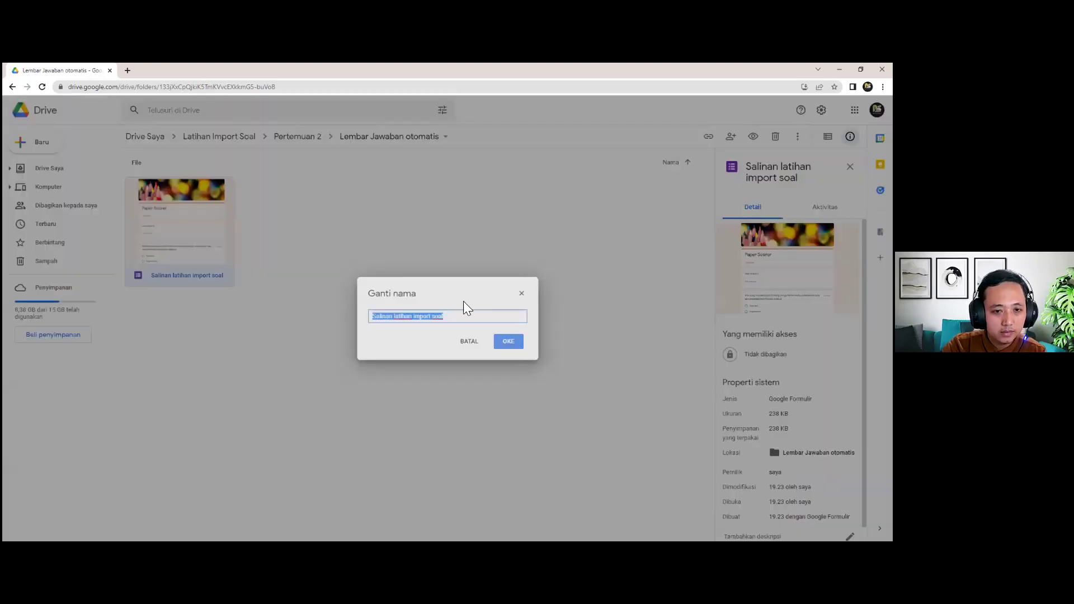
pyautogui.write('LA')
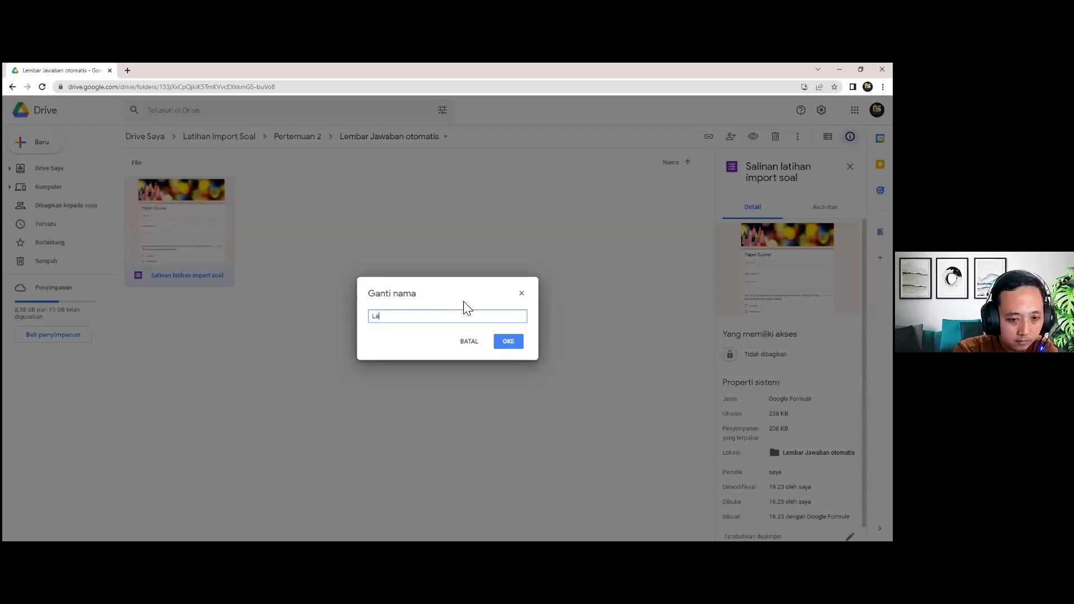
pyautogui.write('tihan paper scorer')
pyautogui.click(513, 341)
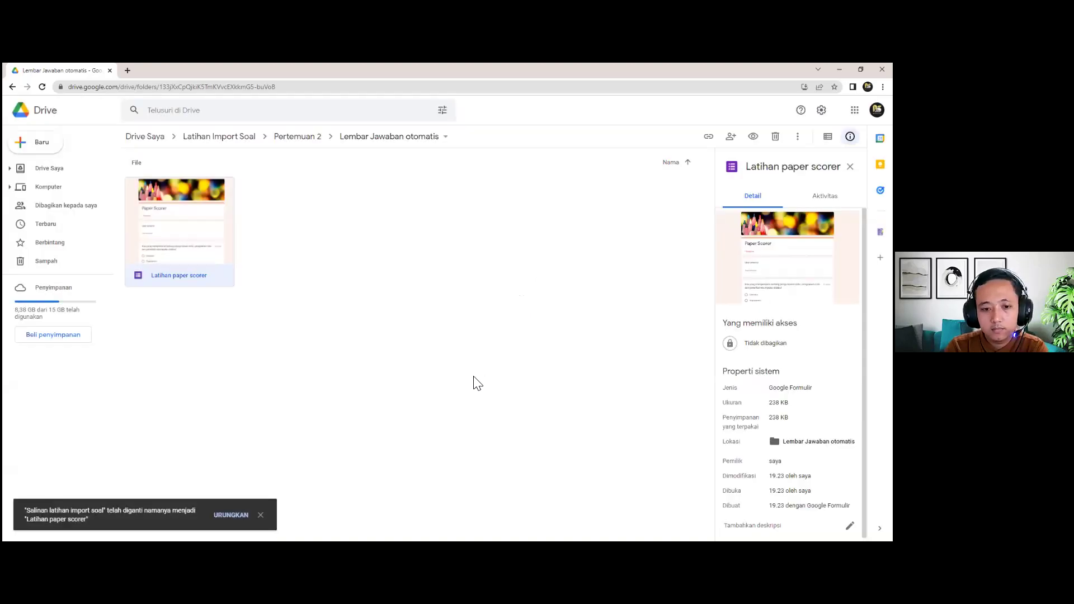
# - Open the "Latihan paper scorer" form and delete its "User email id" question
pyautogui.doubleClick(195, 258)
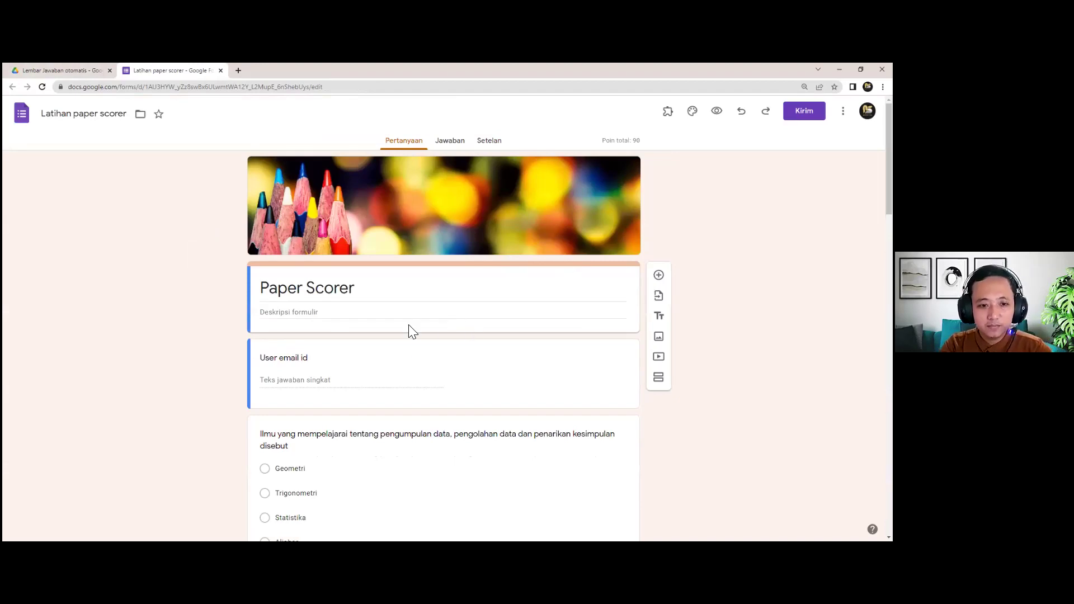
pyautogui.click(399, 361)
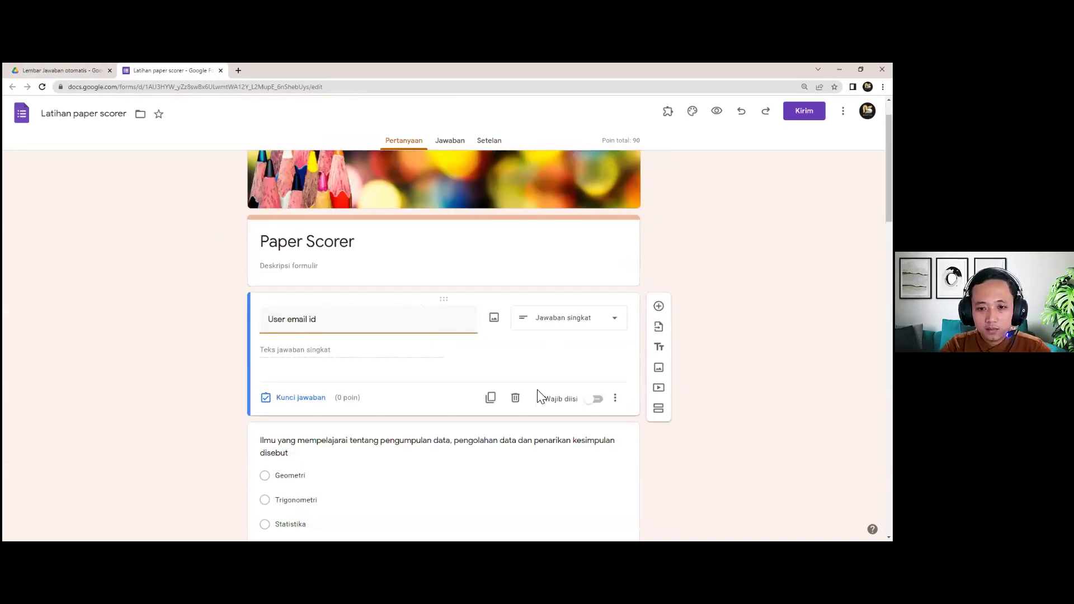
pyautogui.click(515, 398)
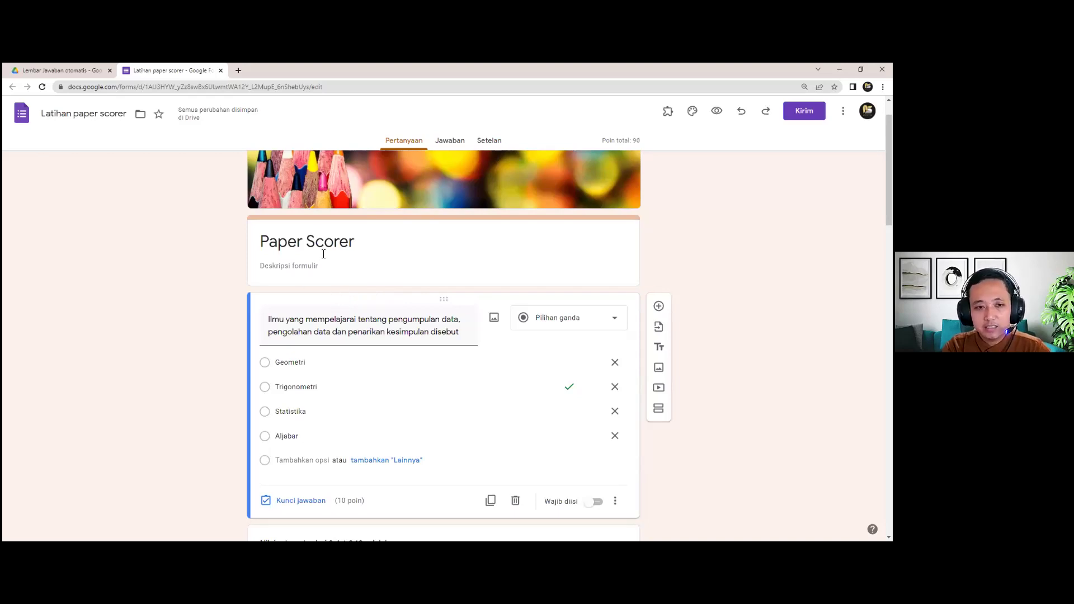
# - Review all the form's questions and check in the settings whether the form is set up as a quiz
pyautogui.scroll(-7, 338, 332)
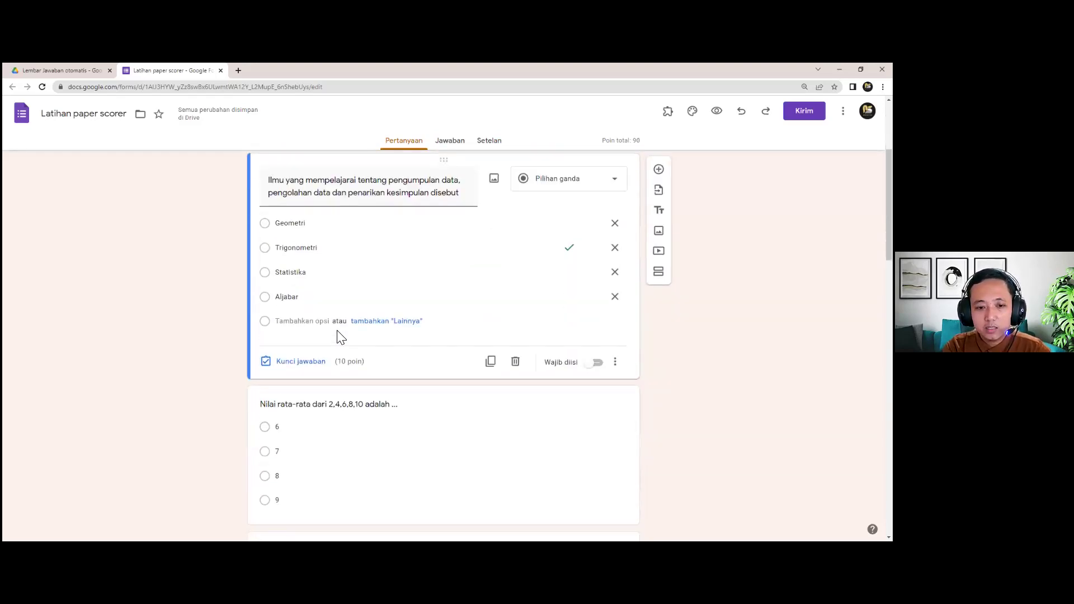
pyautogui.scroll(-9, 341, 339)
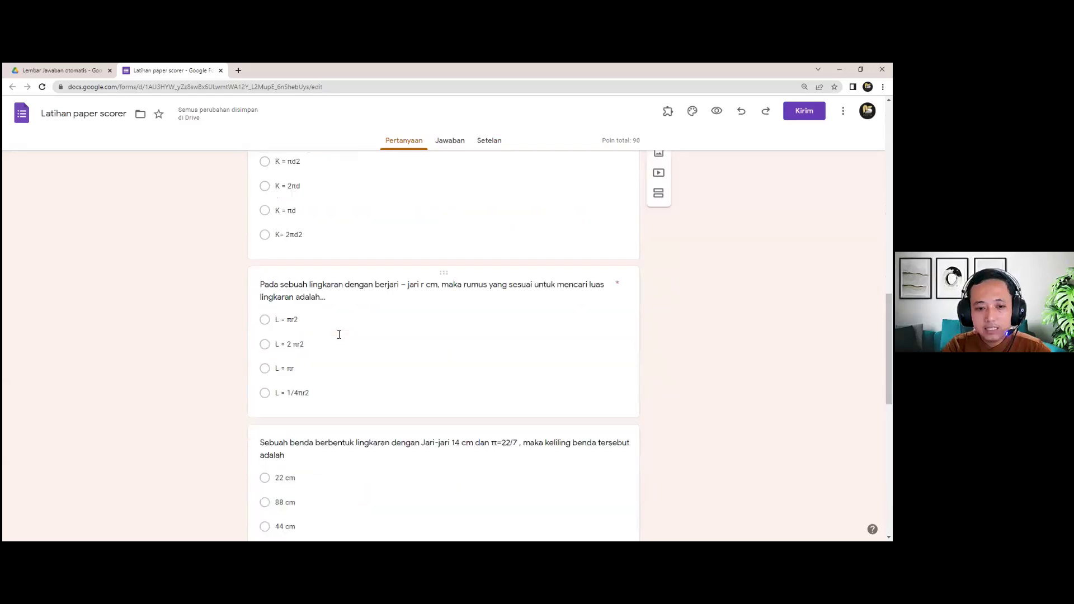
pyautogui.scroll(-6, 338, 338)
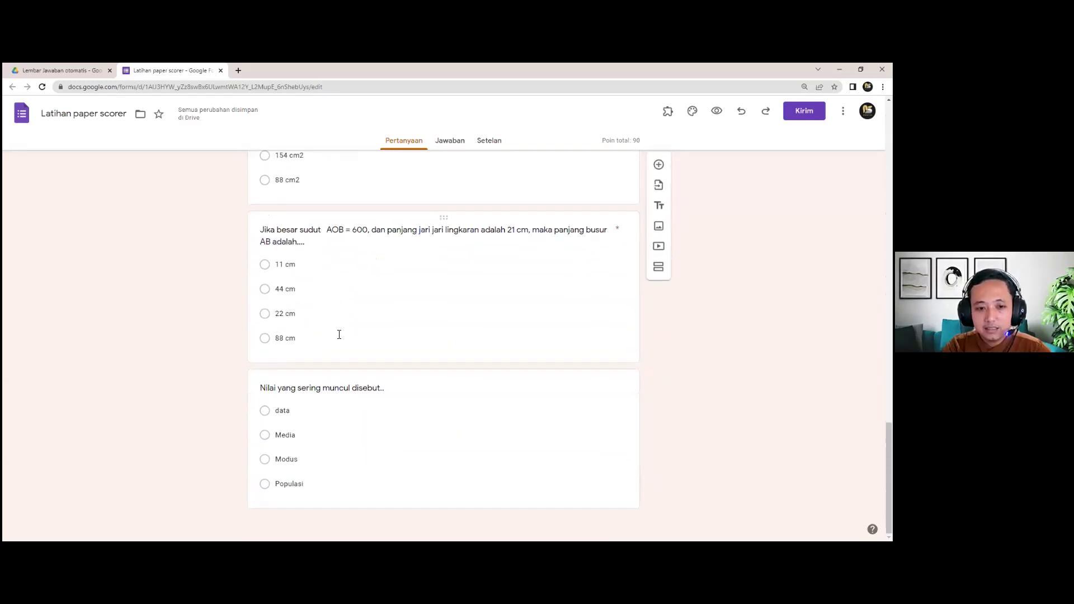
pyautogui.scroll(5, 404, 443)
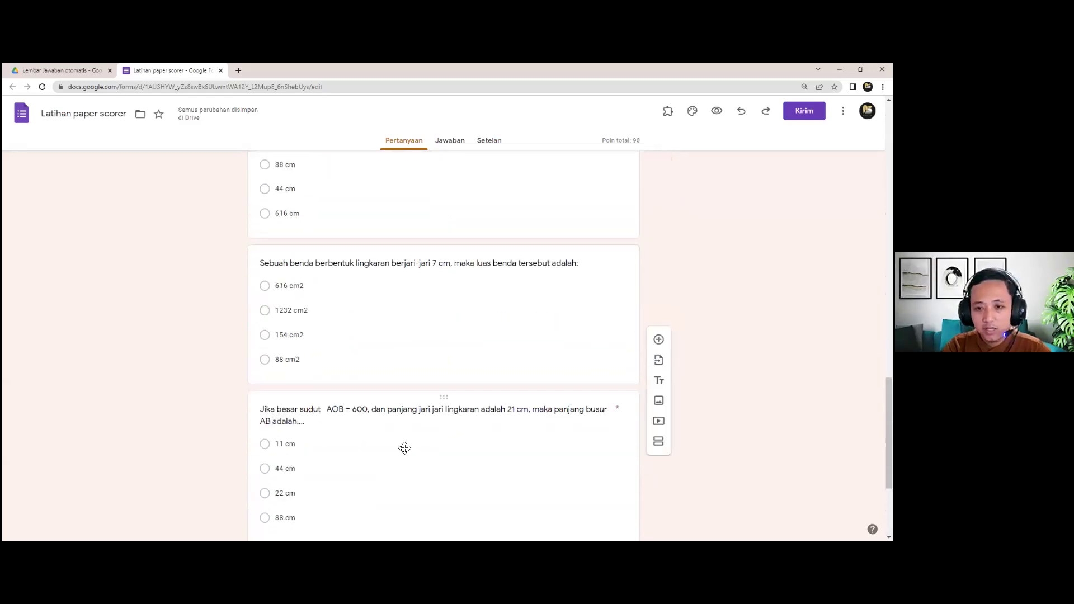
pyautogui.scroll(10, 404, 443)
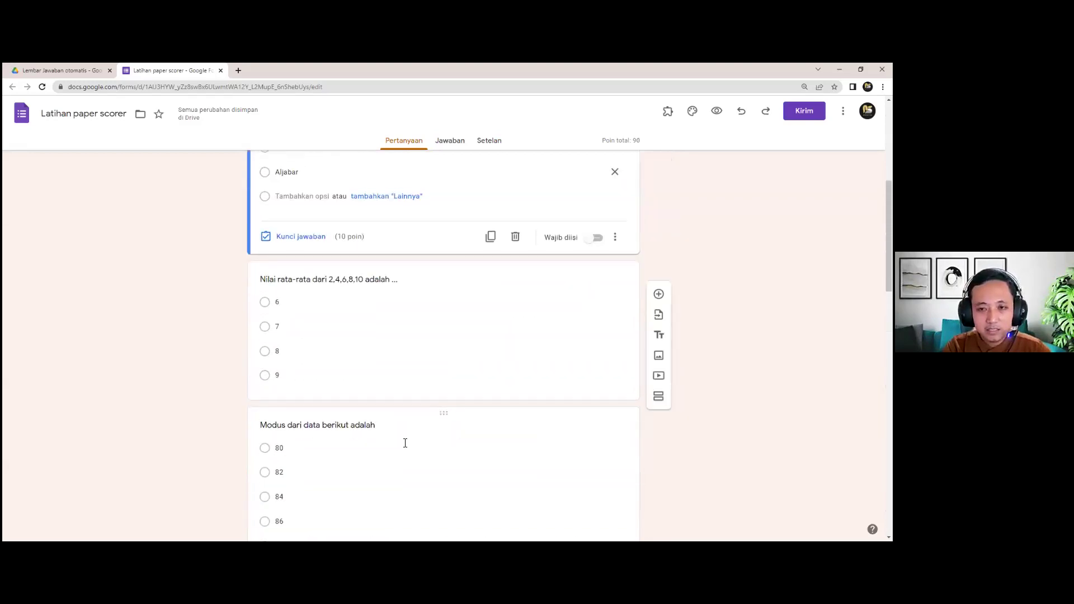
pyautogui.scroll(2, 330, 294)
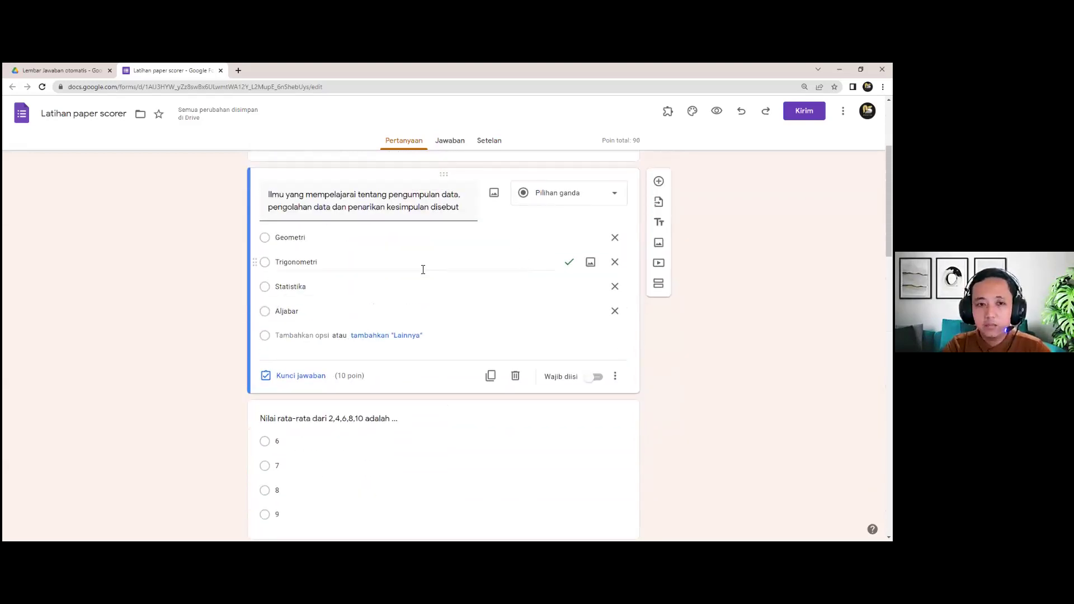
pyautogui.click(495, 146)
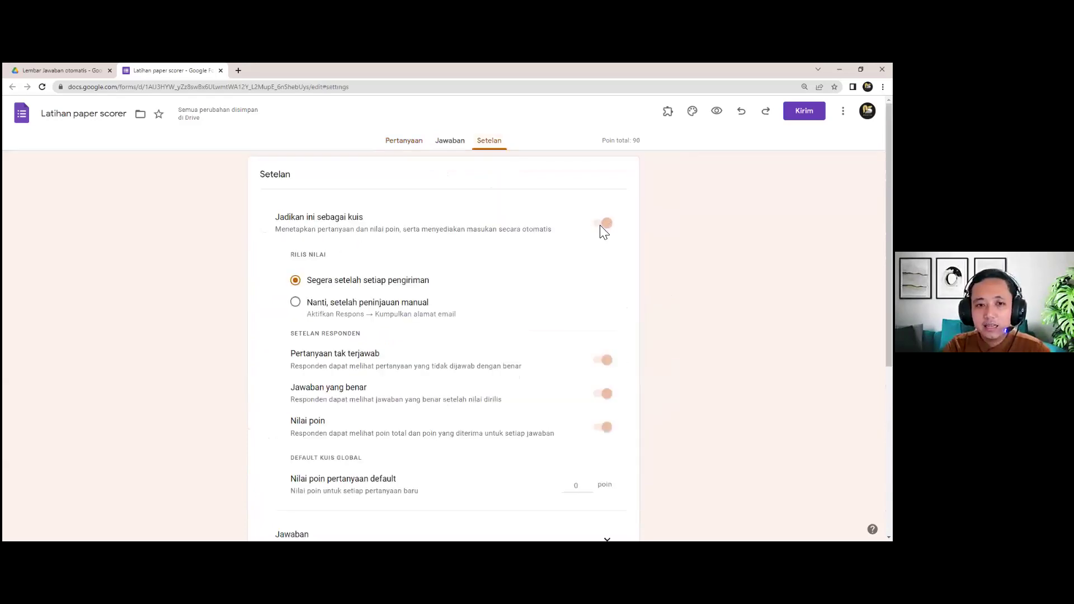
pyautogui.click(415, 152)
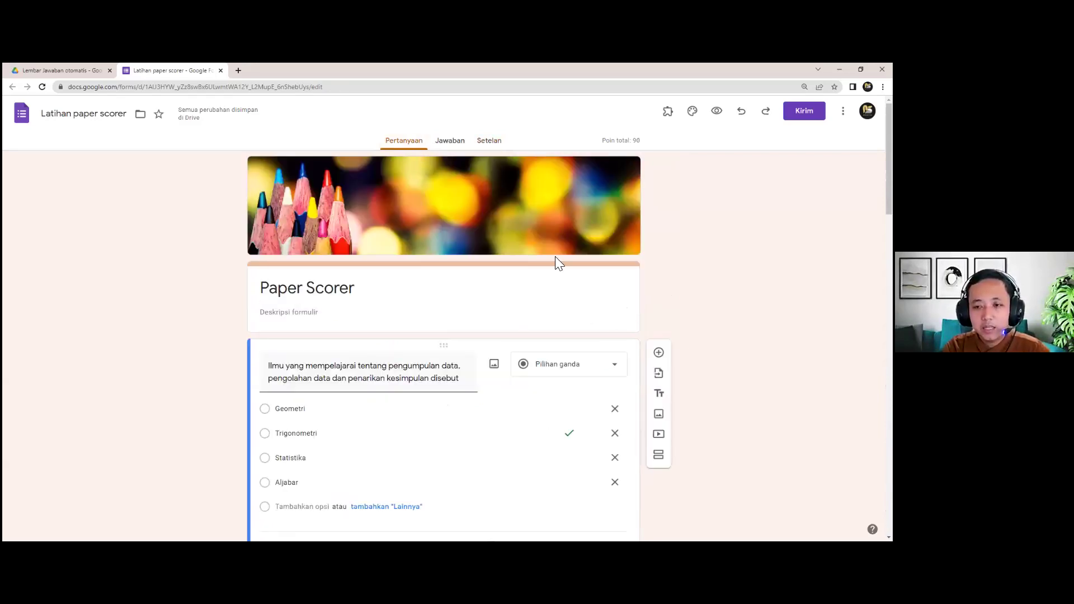
# - Change the first question's answer key so that Statistika is the only correct answer
pyautogui.scroll(-1, 556, 261)
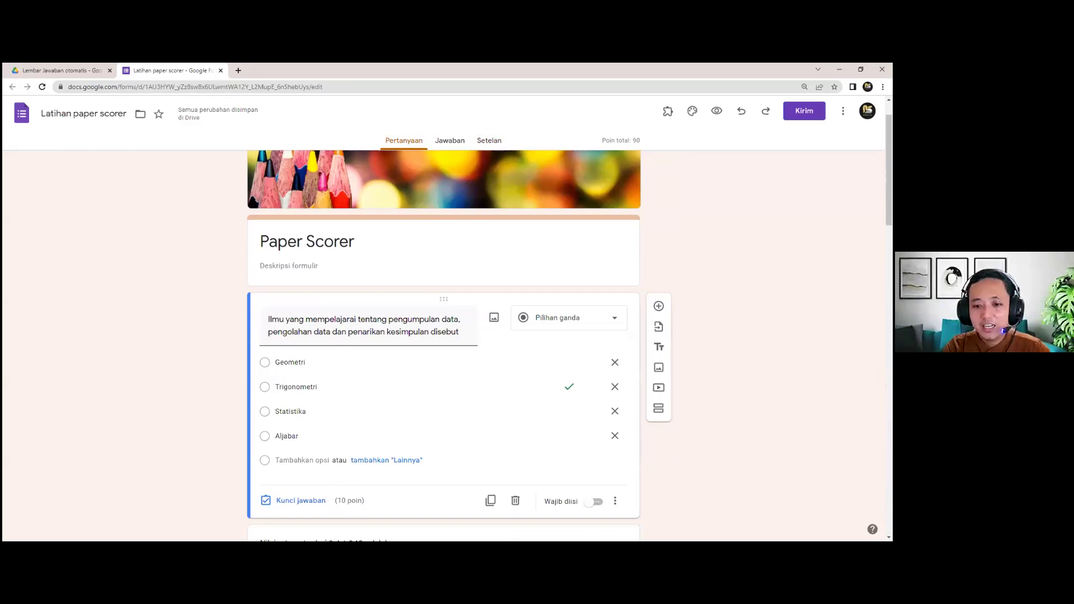
pyautogui.scroll(-1, 313, 465)
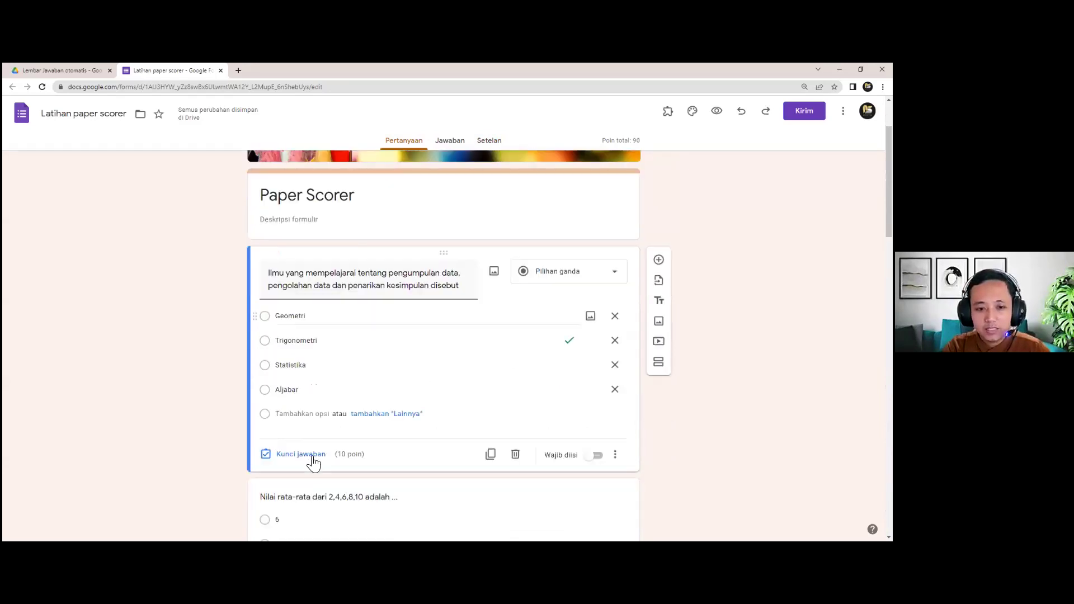
pyautogui.click(313, 455)
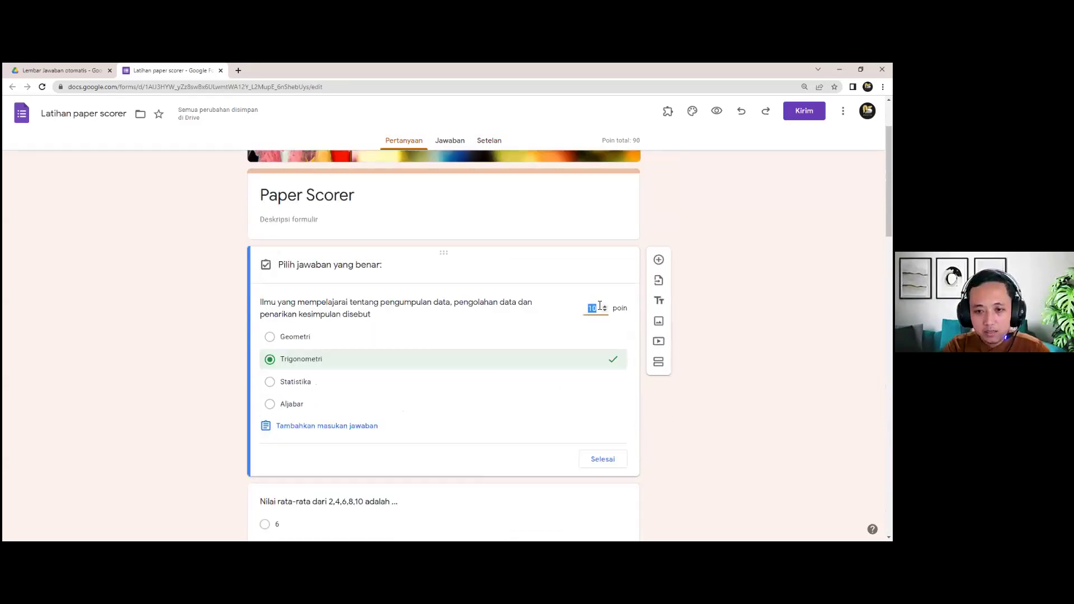
pyautogui.click(612, 364)
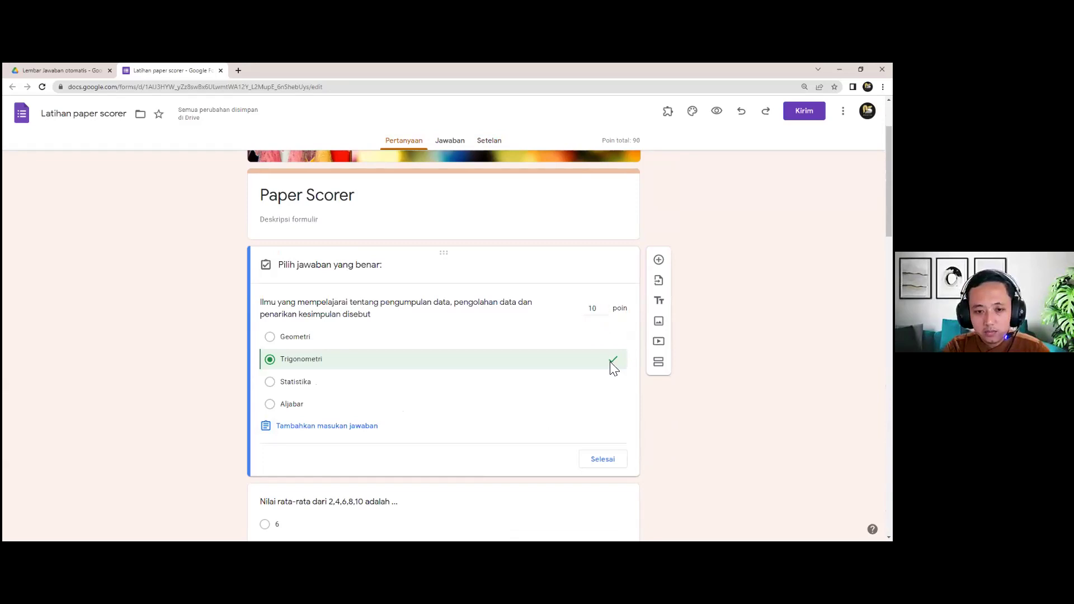
pyautogui.click(497, 365)
pyautogui.click(431, 383)
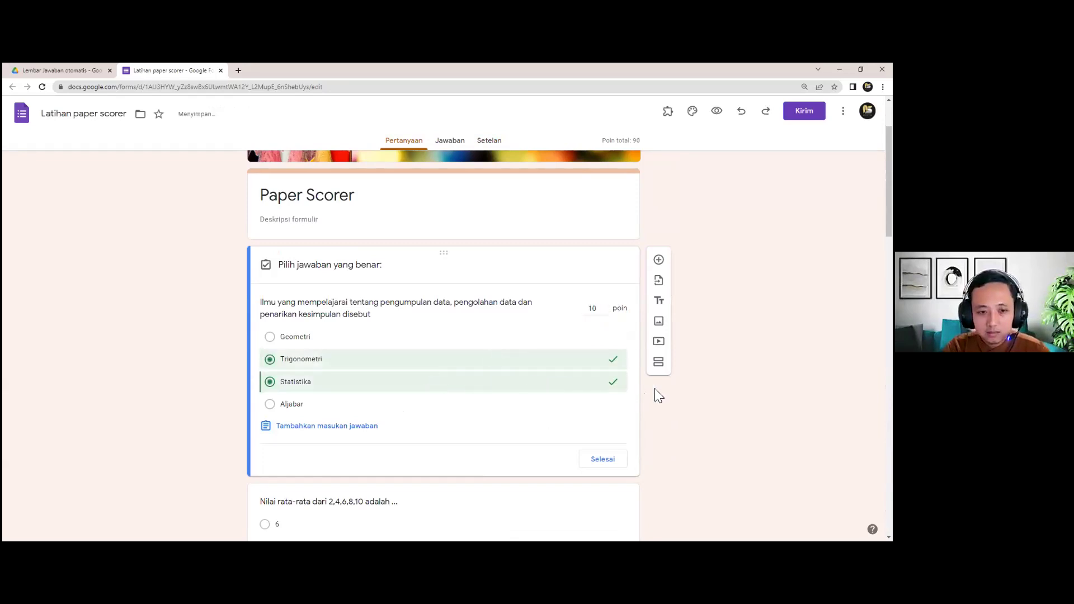
pyautogui.click(614, 365)
pyautogui.scroll(-2, 311, 307)
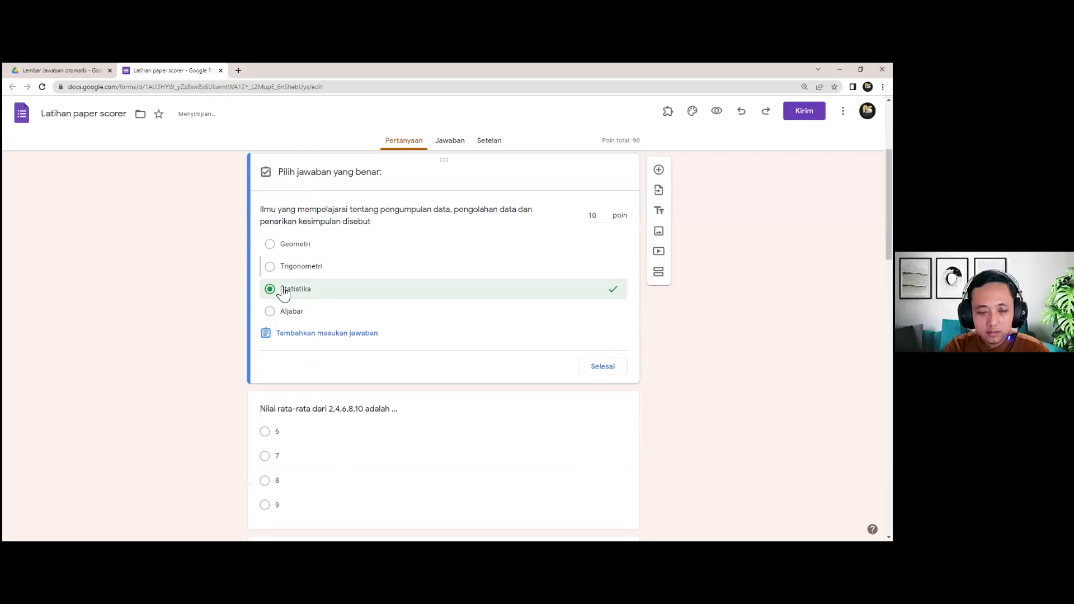
pyautogui.click(603, 368)
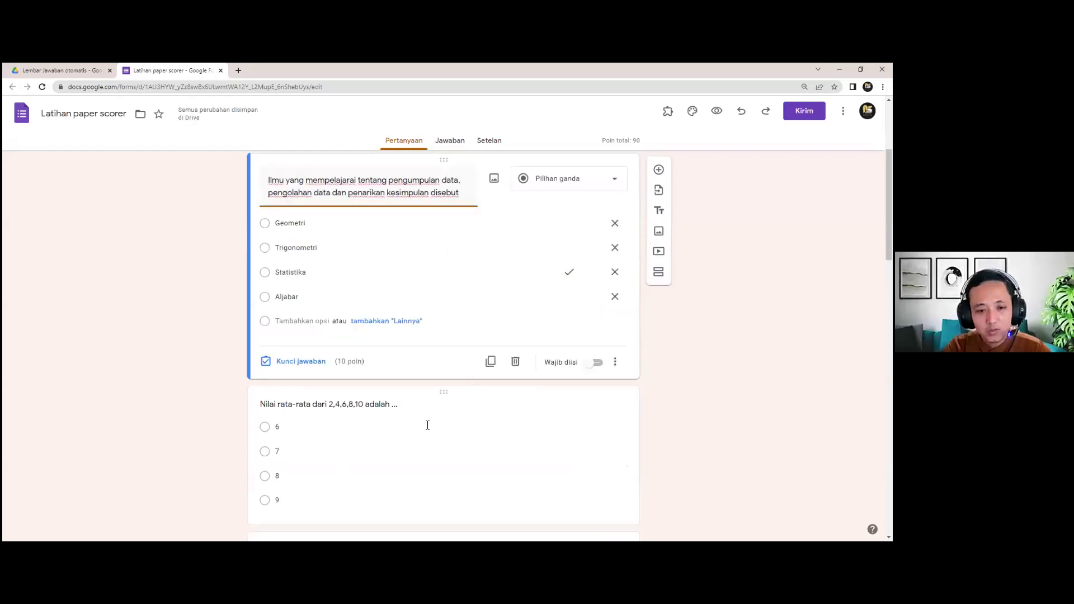
# - Make the first question, about collecting and processing data, required (Wajib diisi)
pyautogui.scroll(-1, 600, 375)
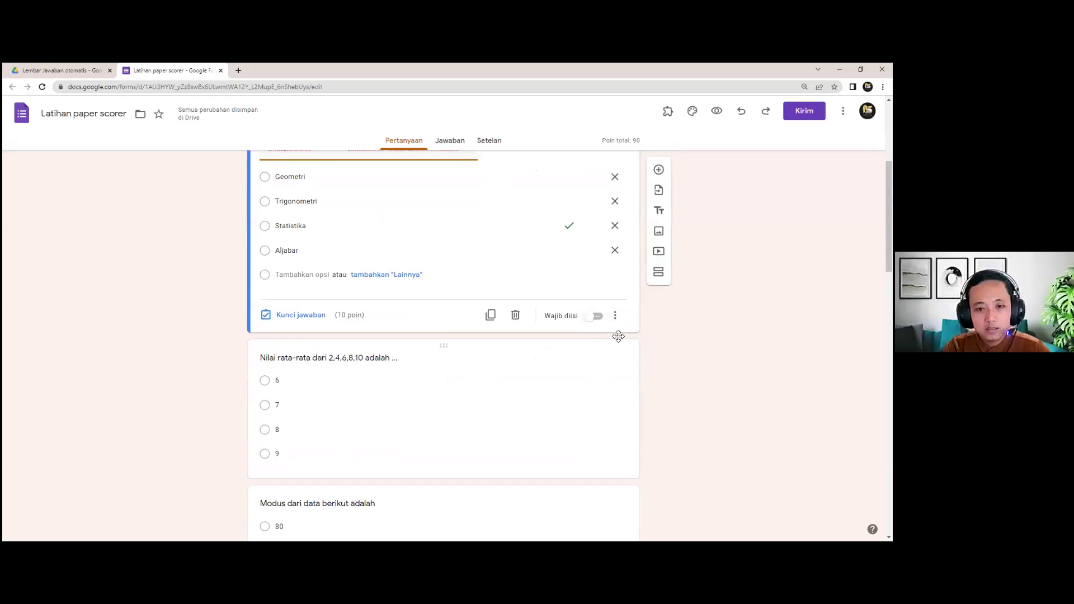
pyautogui.click(597, 317)
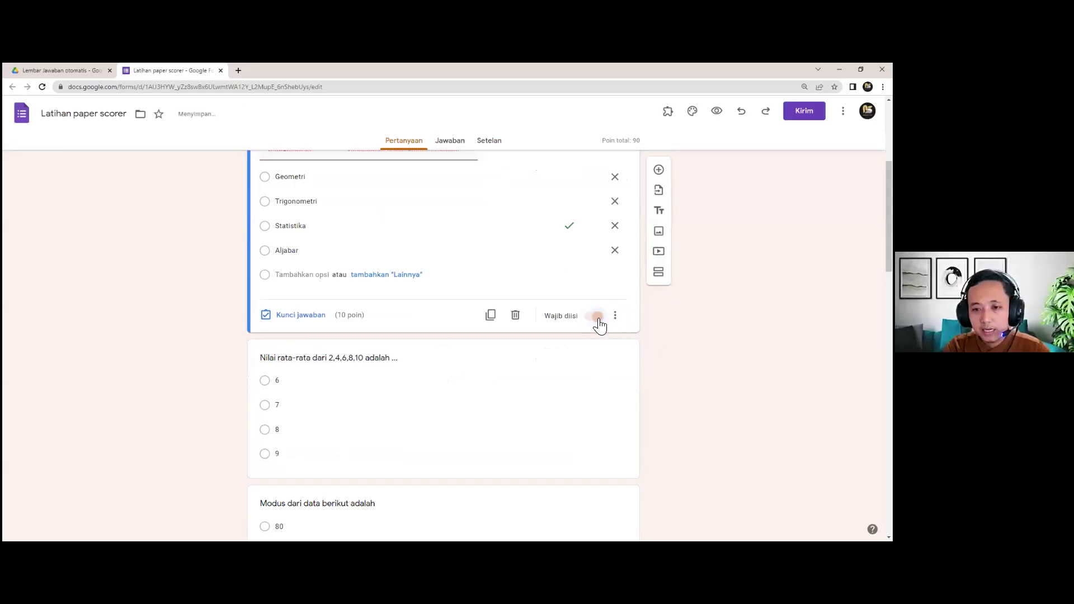
pyautogui.scroll(-1, 570, 330)
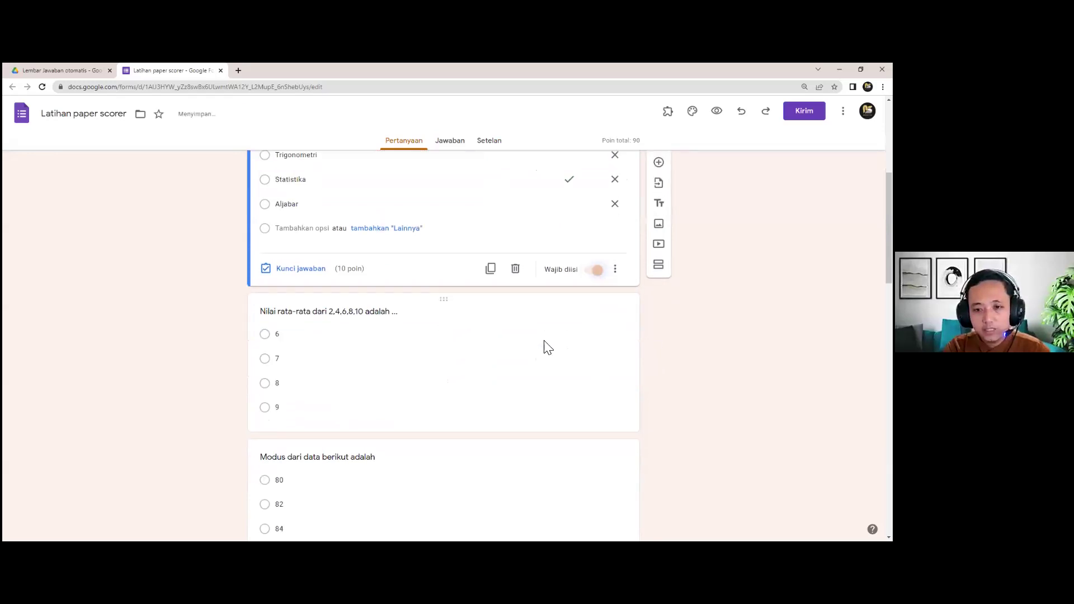
# - Make the "Nilai rata-rata dari 2,4,6,8,10" question required and change its answer key so that 8 is the only correct answer
pyautogui.click(362, 351)
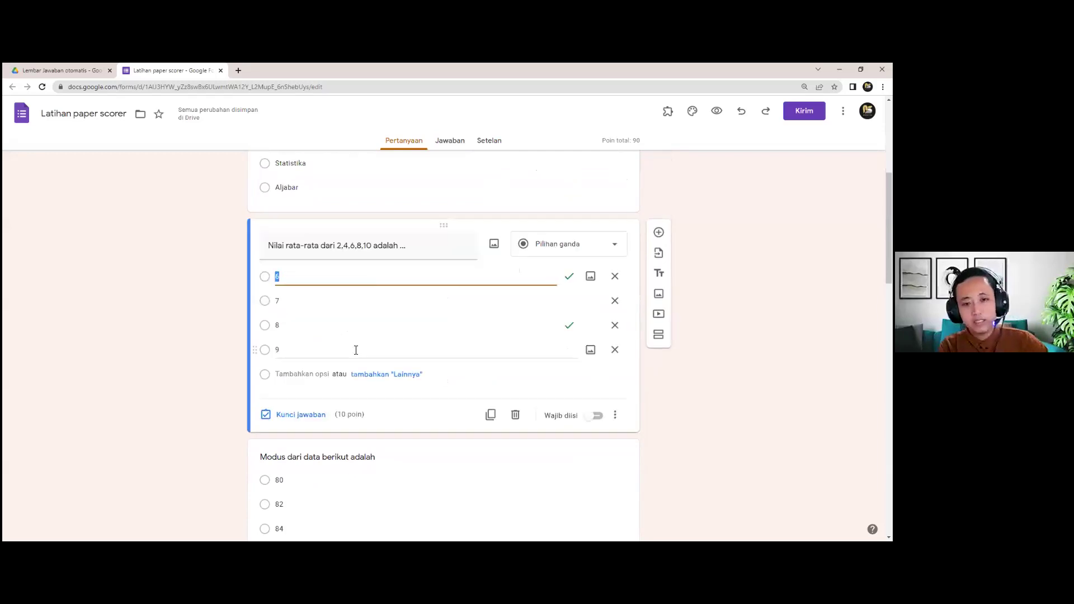
pyautogui.click(596, 416)
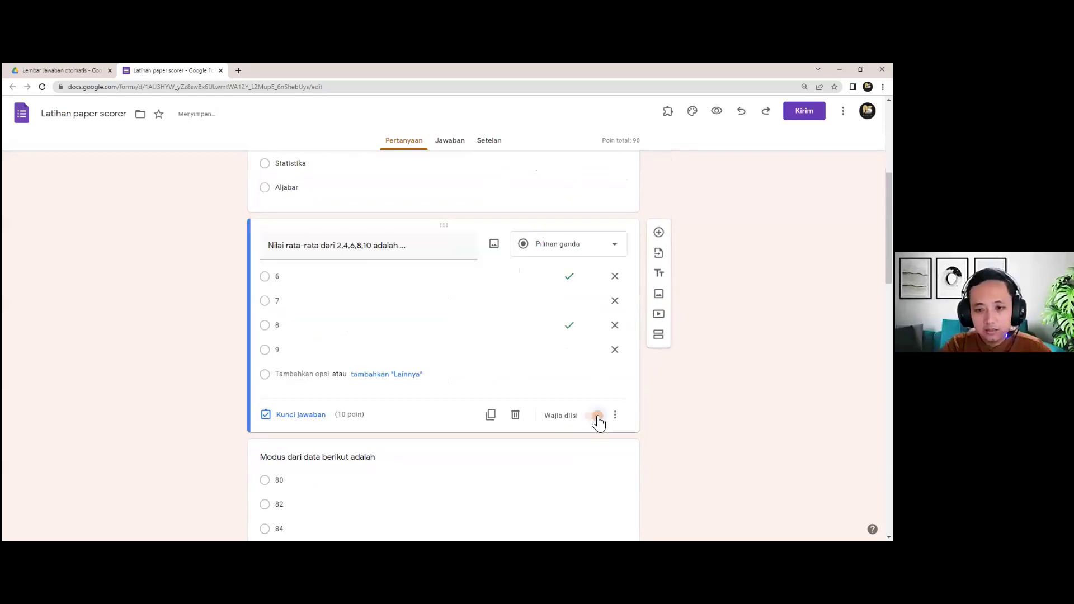
pyautogui.click(306, 414)
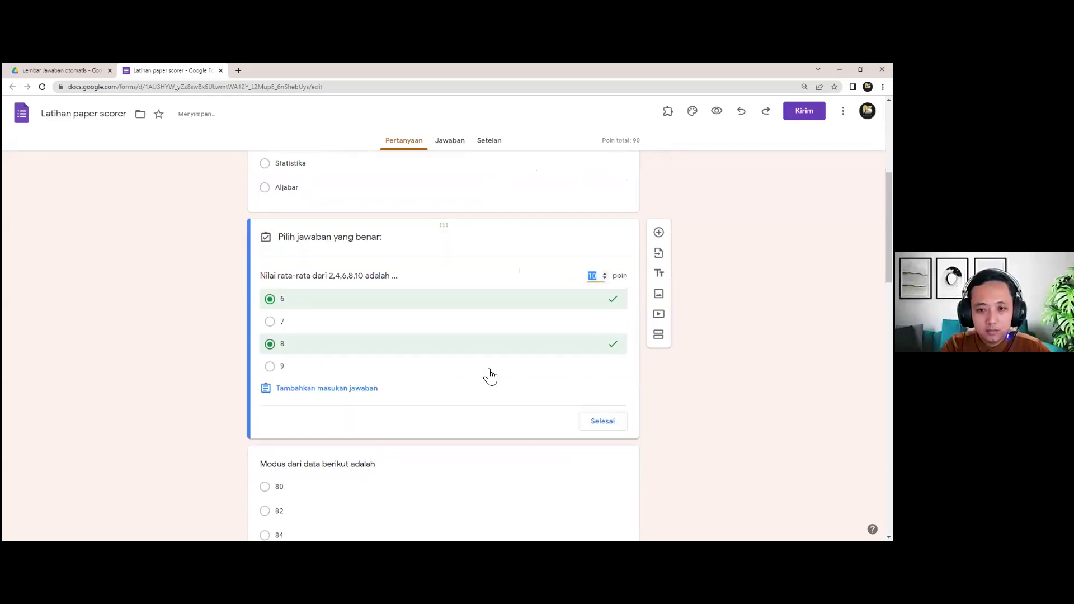
pyautogui.click(617, 303)
pyautogui.scroll(-2, 603, 386)
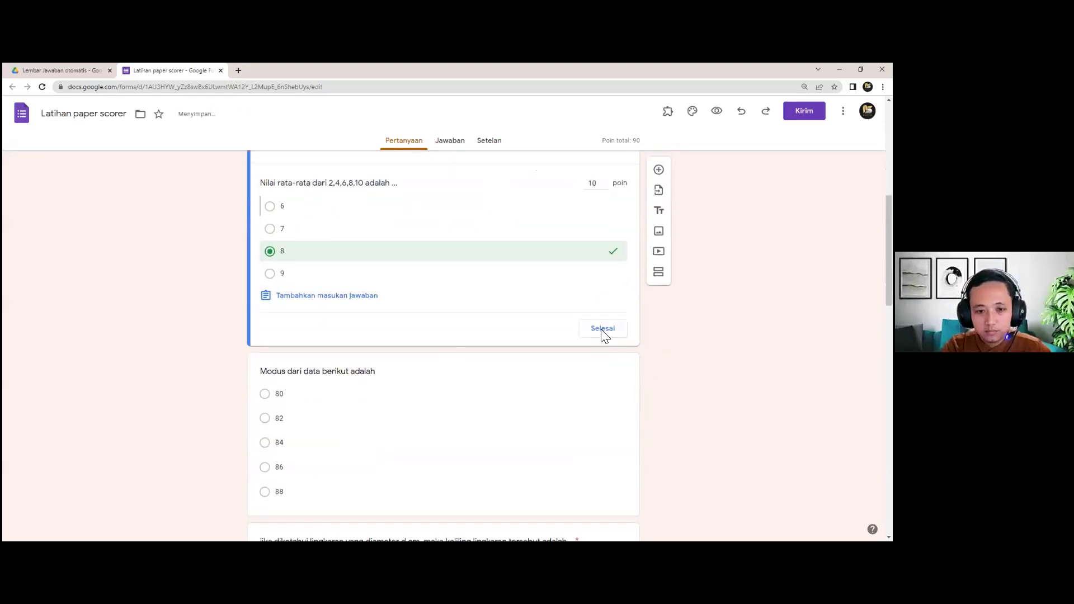
pyautogui.click(603, 334)
# - Check the answer key of the "Modus dari data berikut adalah" question
pyautogui.scroll(-3, 379, 271)
pyautogui.click(379, 271)
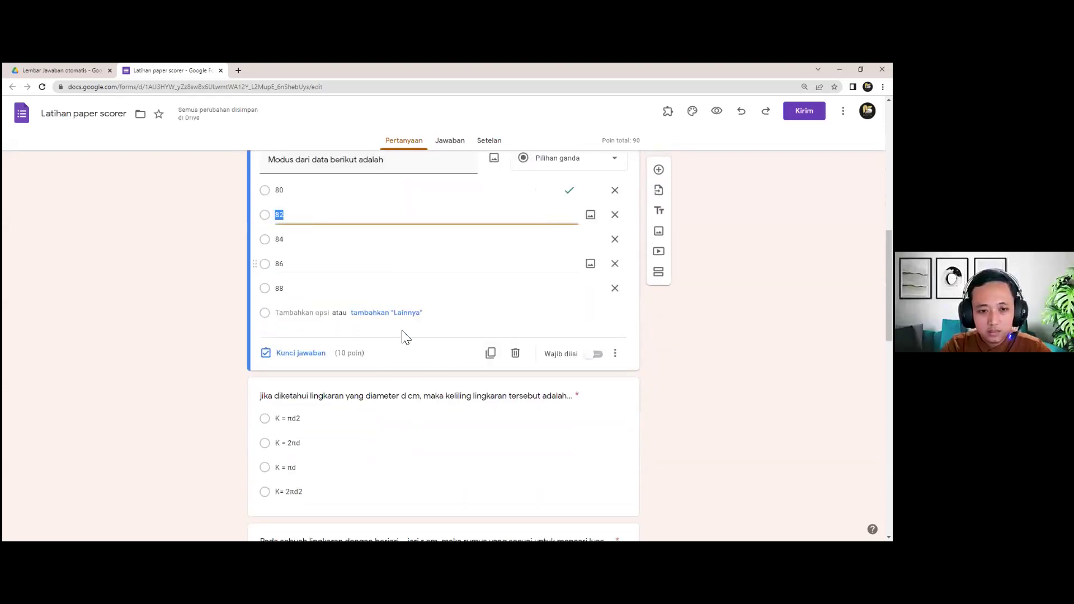
pyautogui.scroll(-1, 405, 340)
pyautogui.click(330, 323)
pyautogui.scroll(-1, 400, 370)
# - Change the answer key of the circle circumference question with diameter d so that K = πd2 is the only correct answer
pyautogui.click(406, 376)
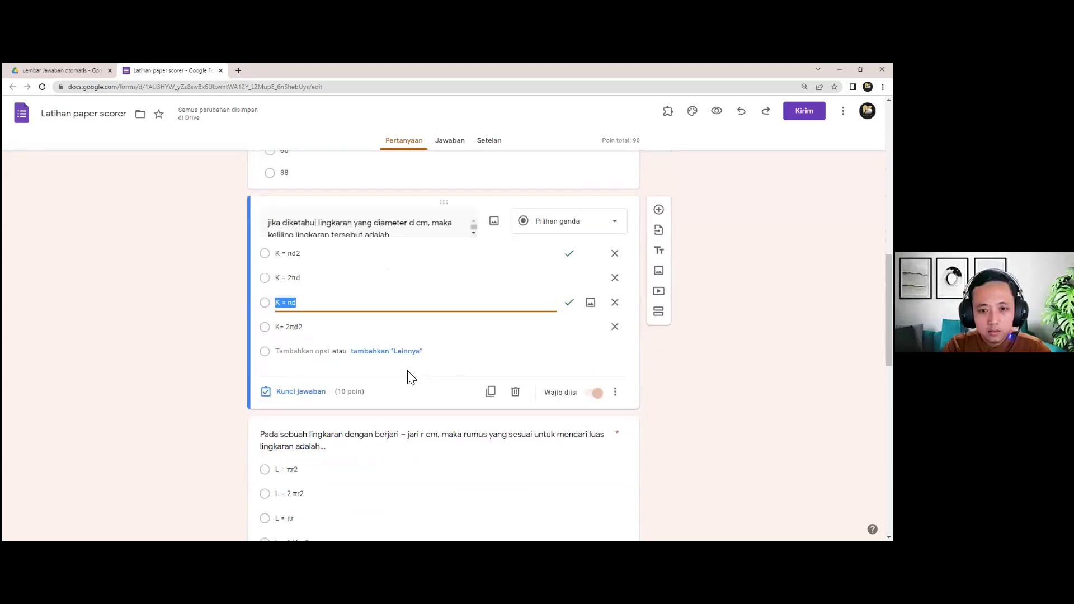
pyautogui.click(305, 392)
pyautogui.click(604, 333)
pyautogui.click(599, 410)
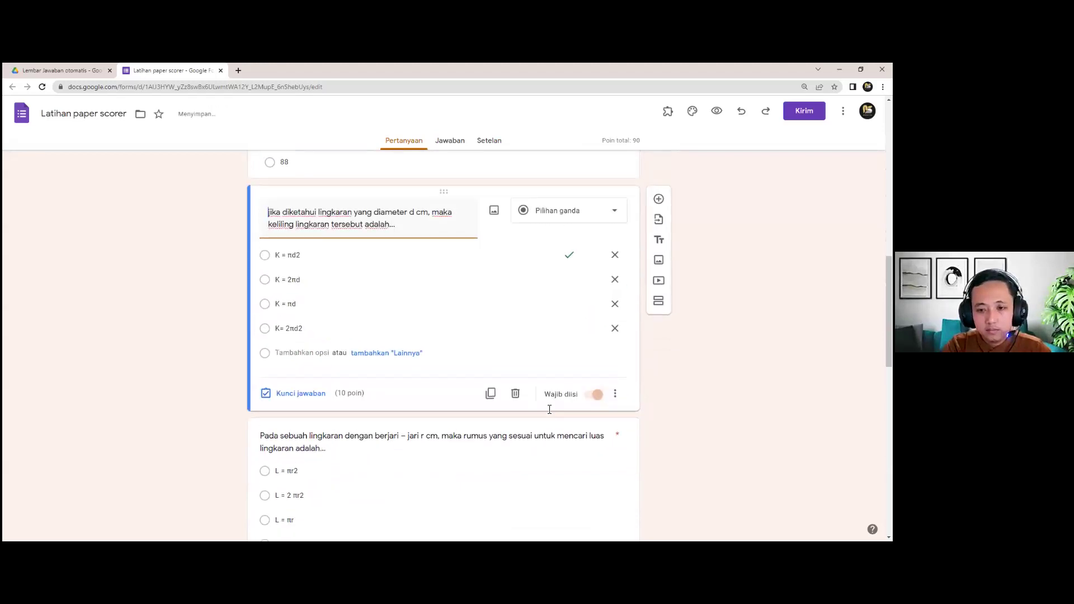
# - Check the marked correct answers of the remaining questions, from the circle area formula to the most frequent value, and review the form again
pyautogui.scroll(-3, 537, 417)
pyautogui.click(369, 314)
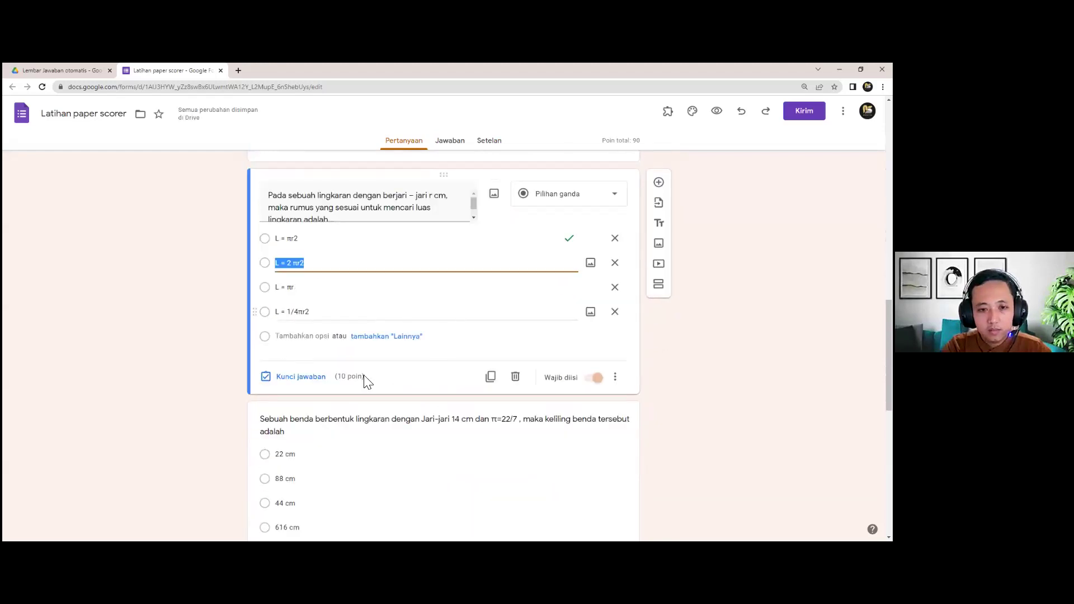
pyautogui.scroll(-3, 347, 376)
pyautogui.click(405, 322)
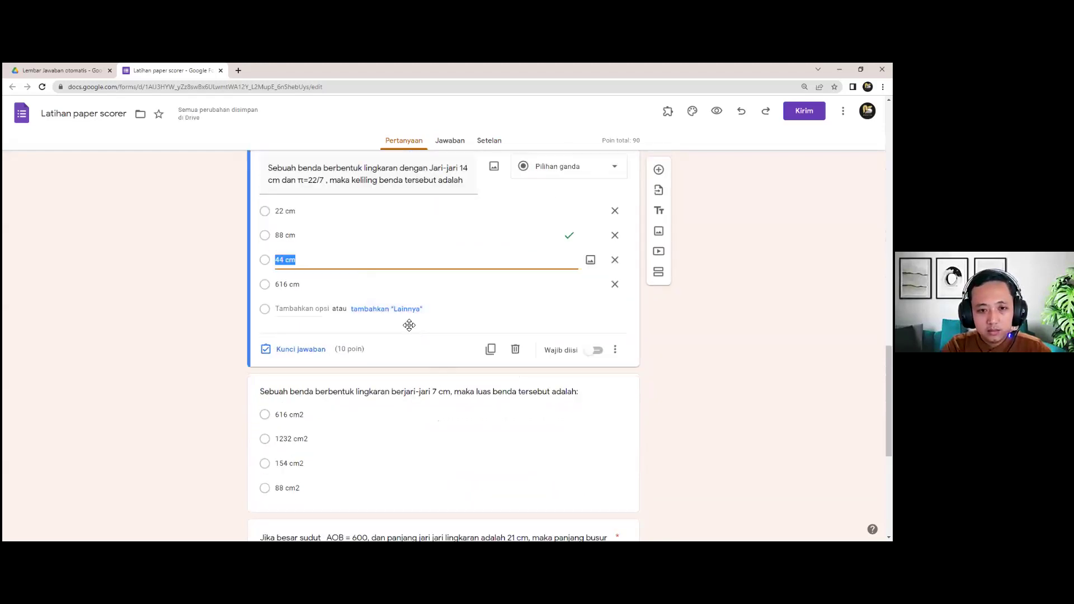
pyautogui.scroll(-2, 408, 333)
pyautogui.click(407, 333)
pyautogui.scroll(-3, 406, 338)
pyautogui.click(403, 374)
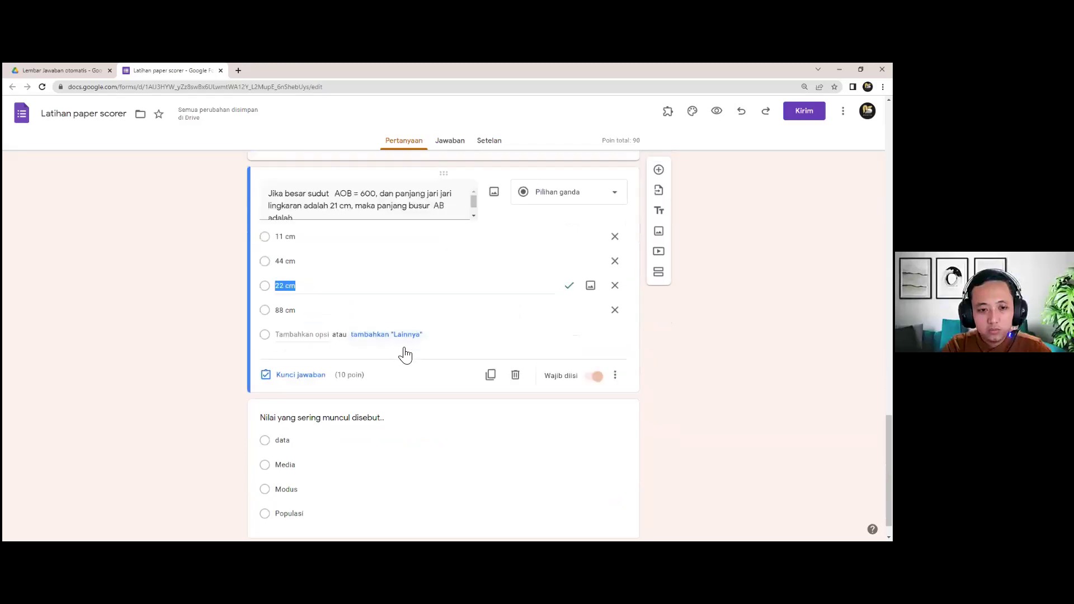
pyautogui.click(424, 490)
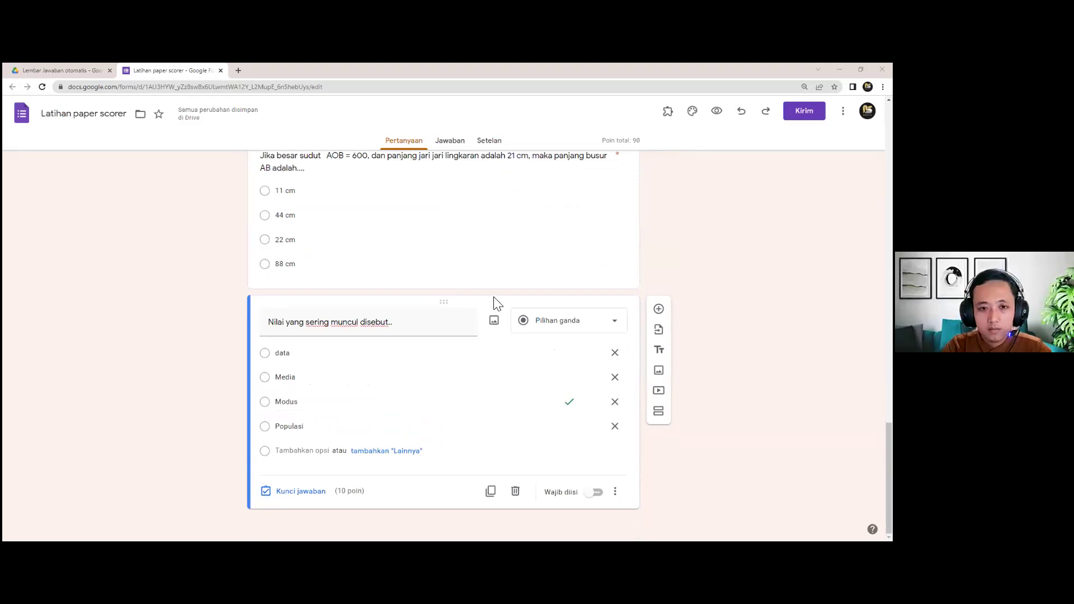
pyautogui.scroll(15, 709, 415)
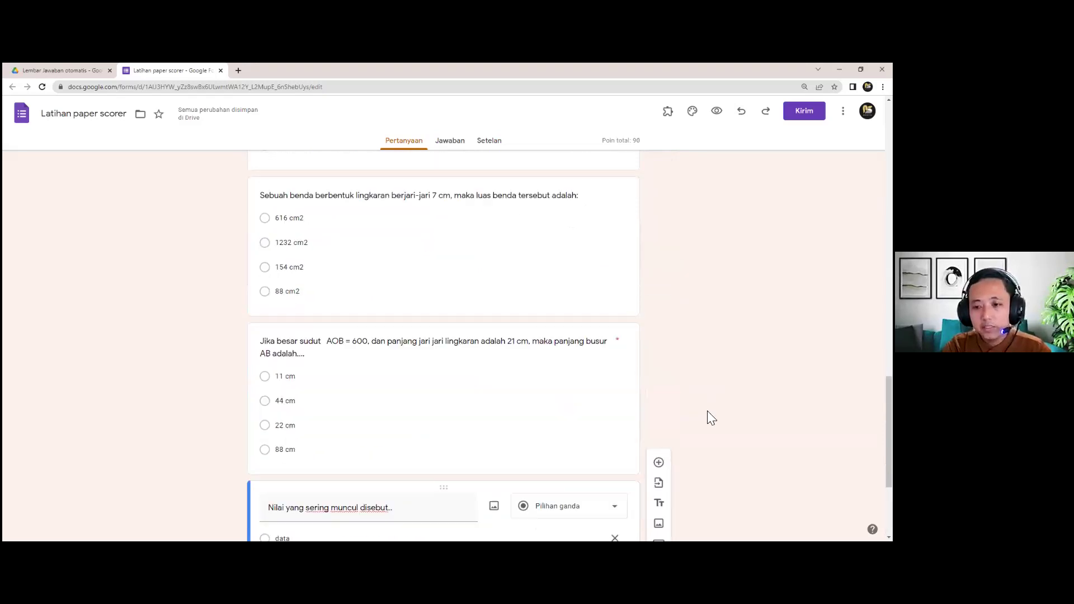
pyautogui.scroll(6, 708, 414)
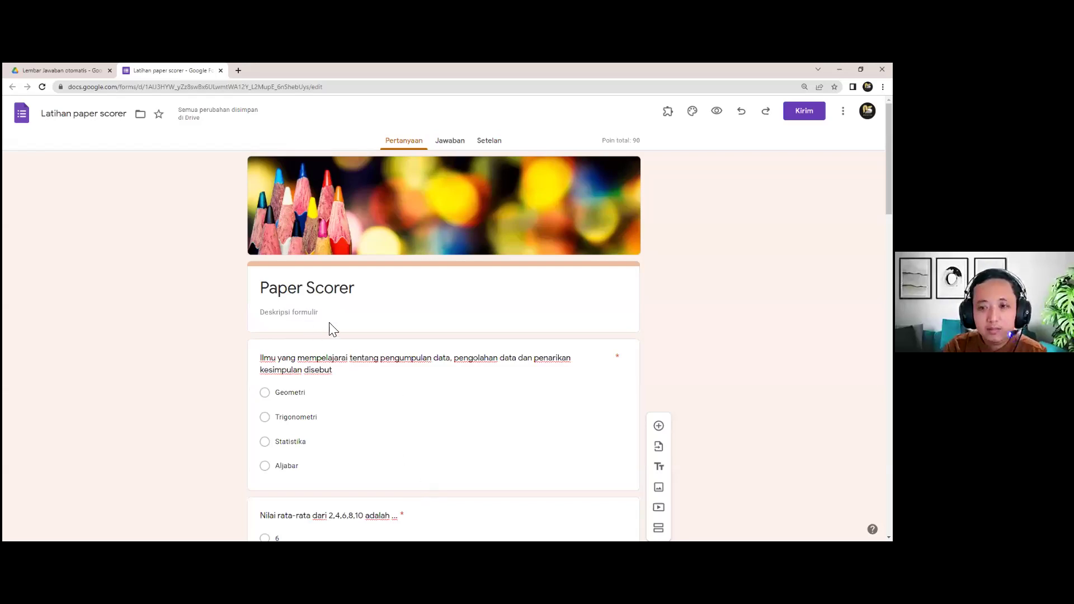
pyautogui.scroll(-4, 324, 382)
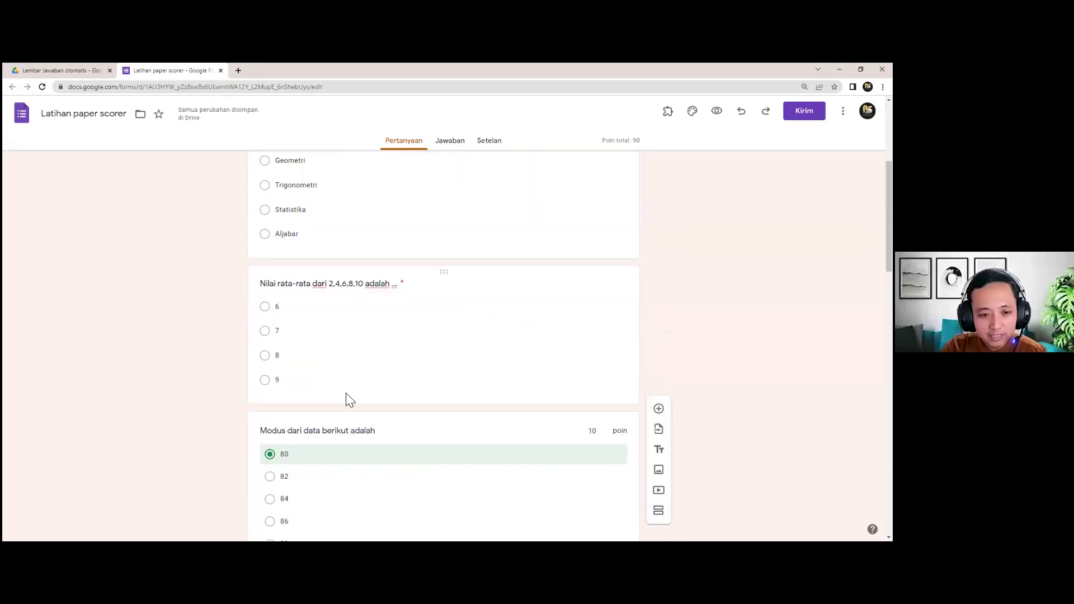
pyautogui.scroll(4, 384, 408)
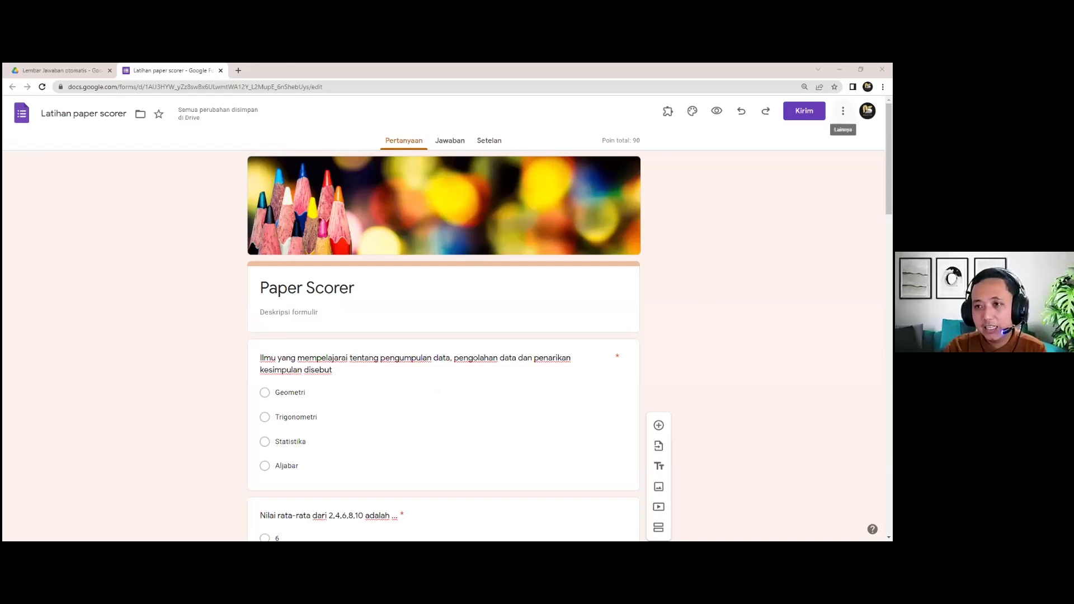
# - Search the Google Workspace Marketplace for the Paperscorer add-on
pyautogui.click(843, 110)
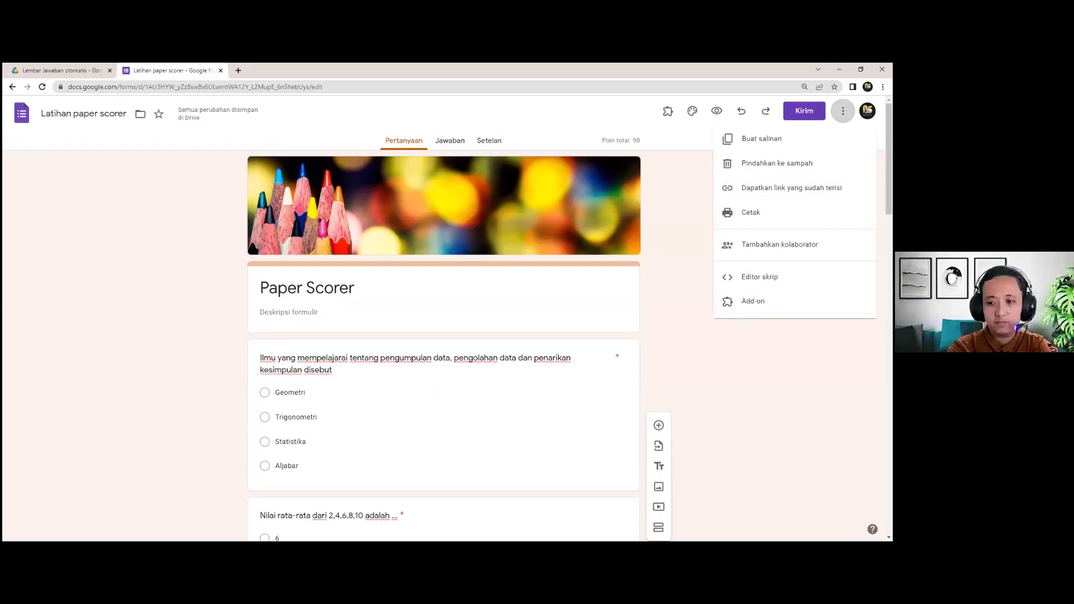
pyautogui.click(754, 301)
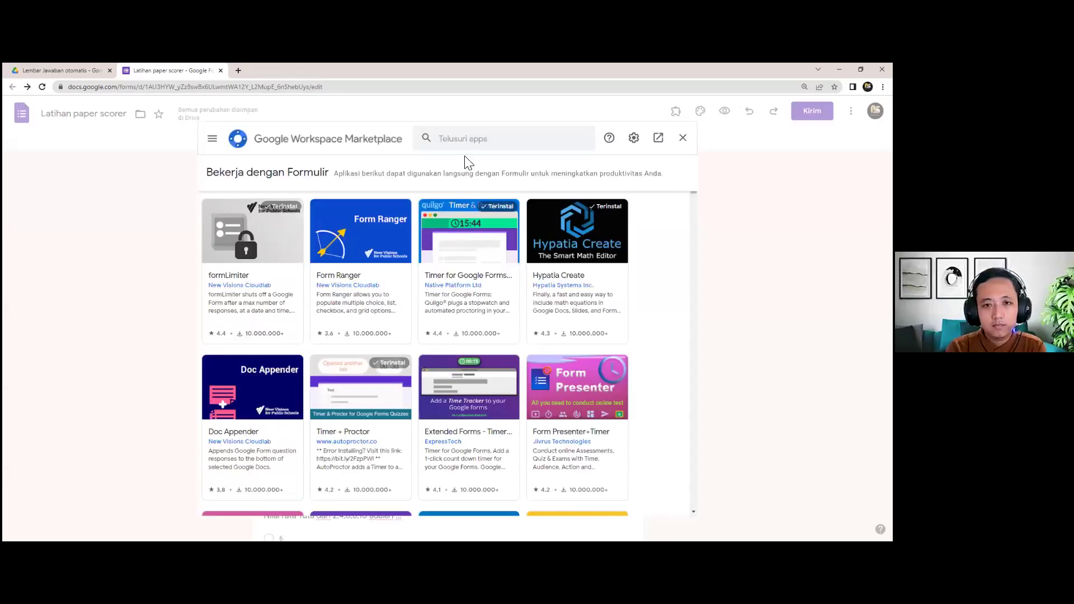
pyautogui.click(506, 136)
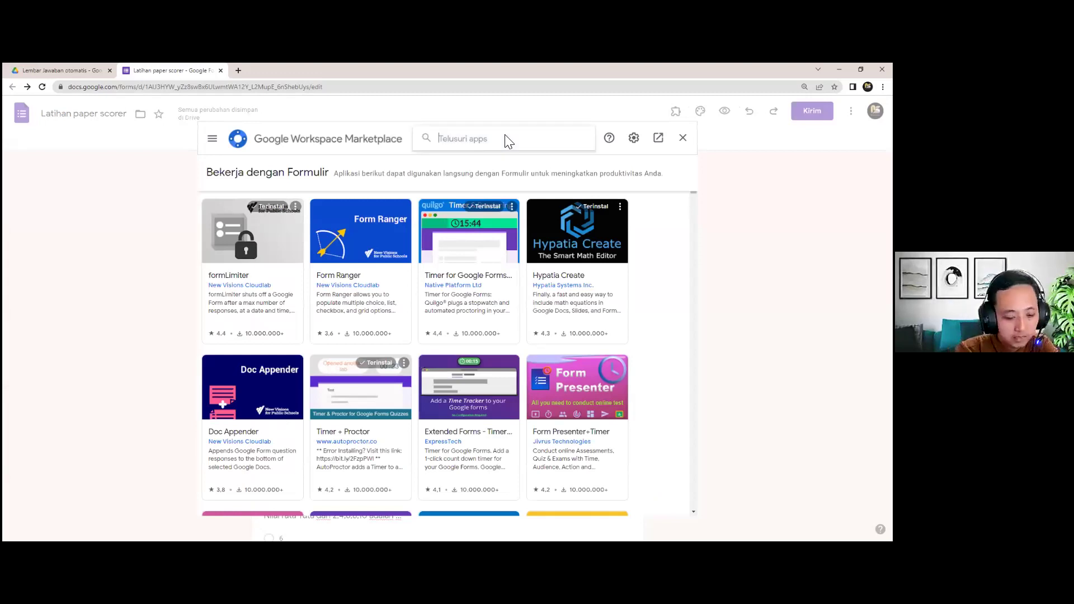
pyautogui.write('pa')
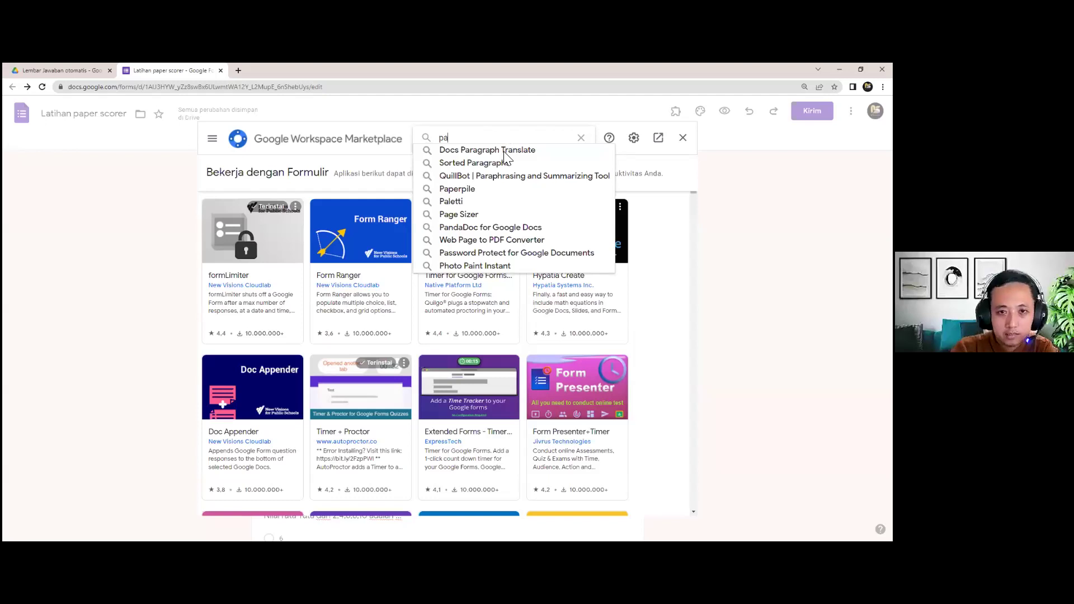
pyautogui.write('perscorer')
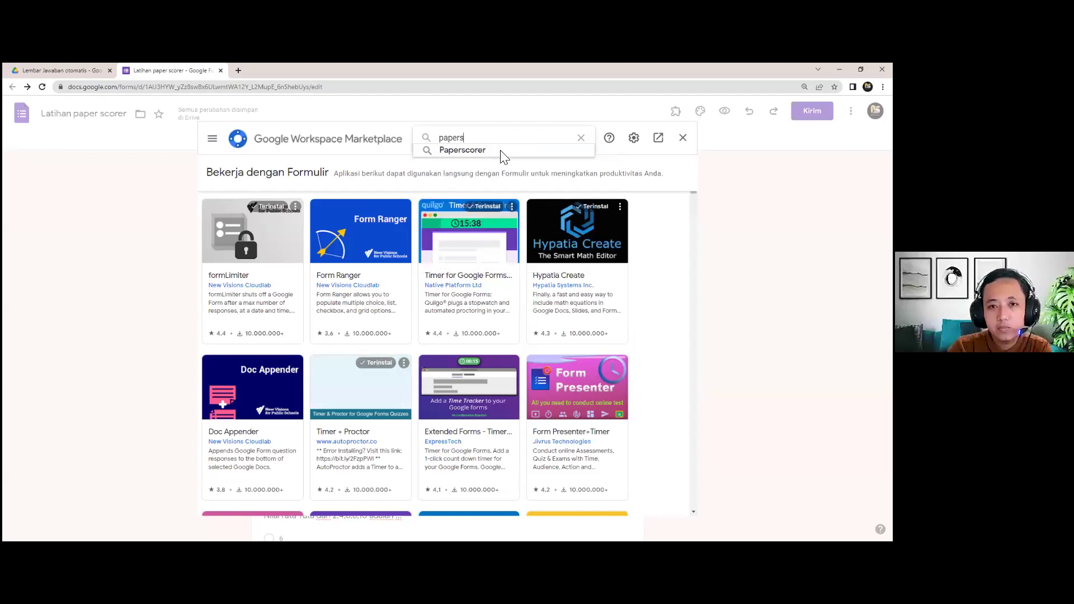
pyautogui.click(463, 149)
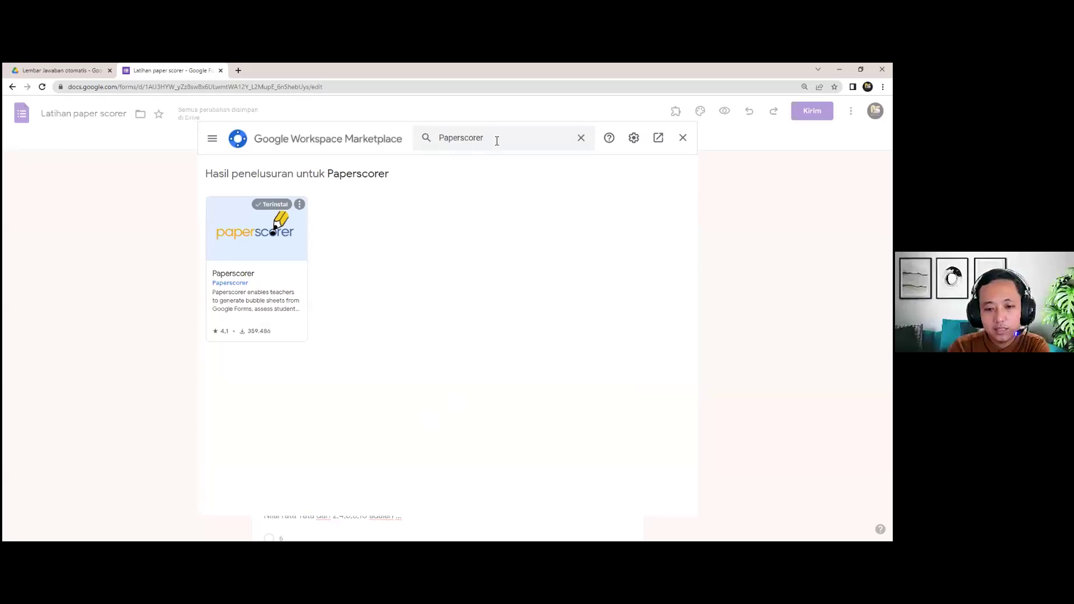
pyautogui.doubleClick(440, 138)
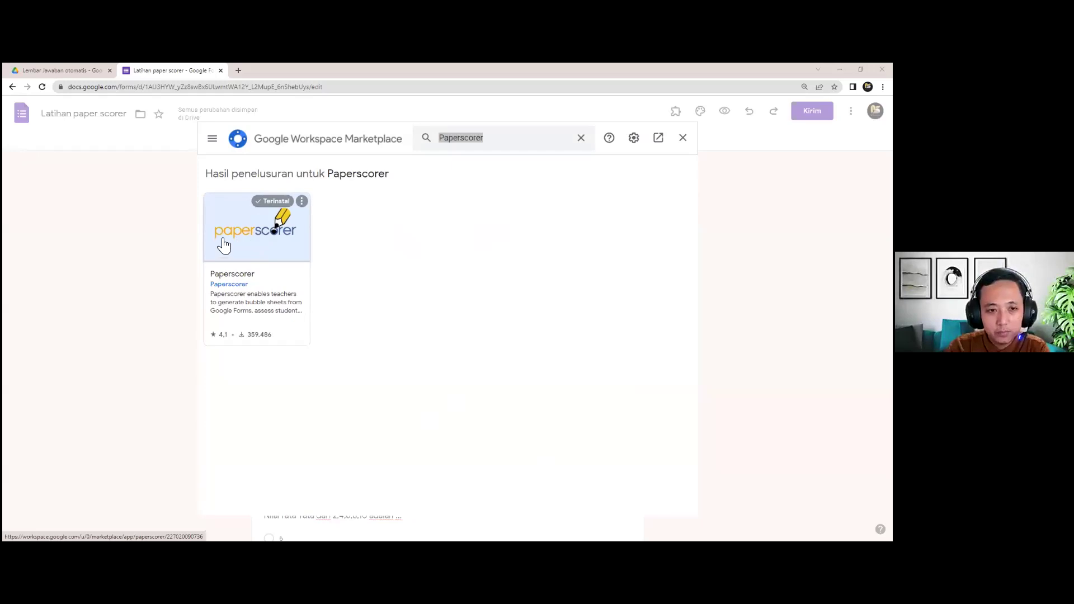
# - Examine the Paperscorer add-on's details and preview images, and close the Marketplace
pyautogui.click(266, 235)
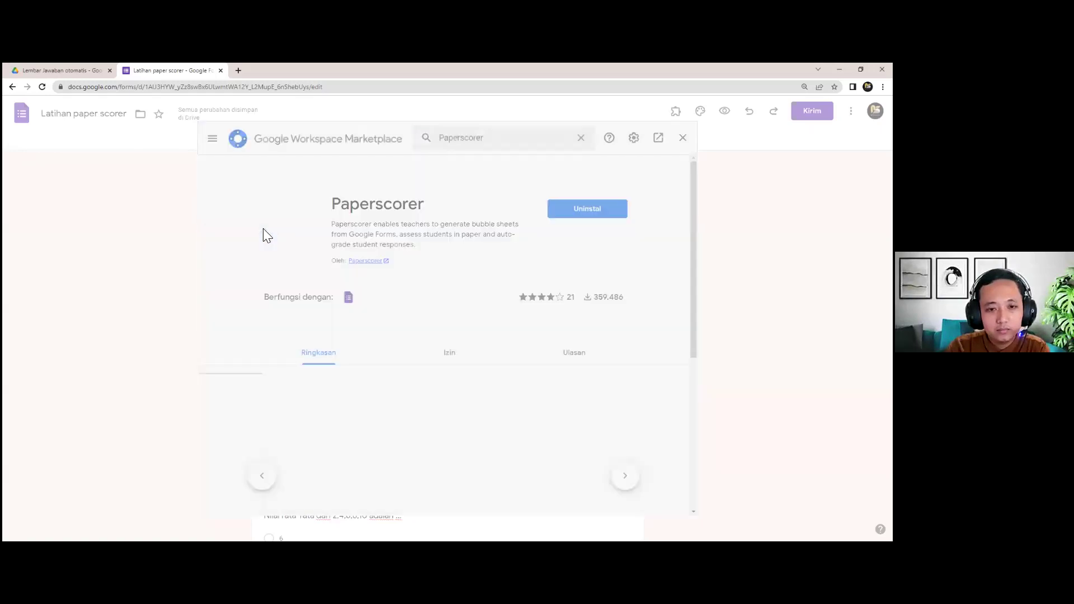
pyautogui.scroll(-2, 434, 308)
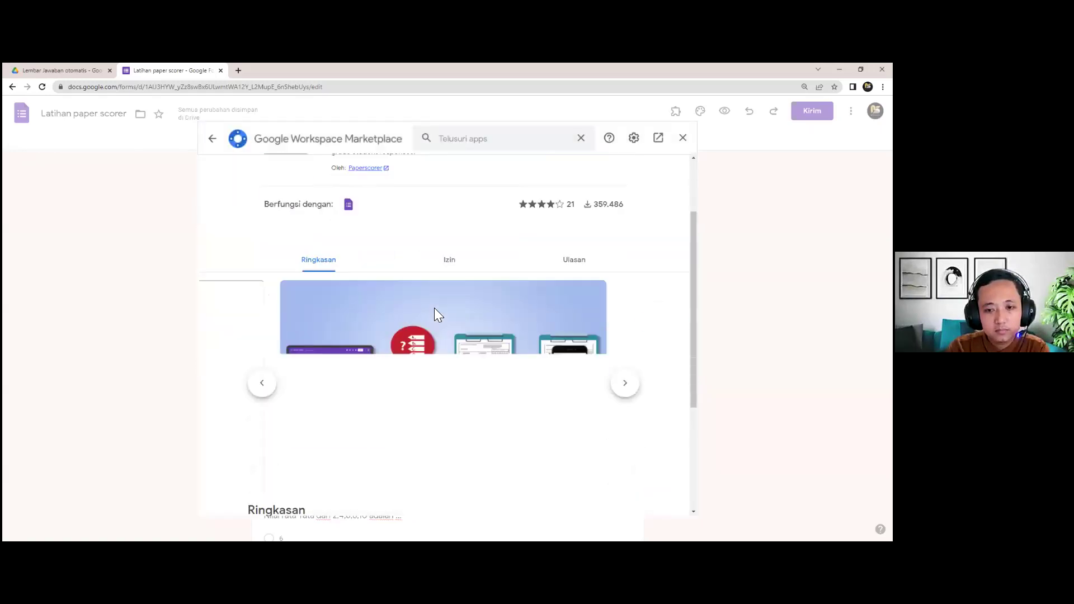
pyautogui.scroll(-1, 428, 353)
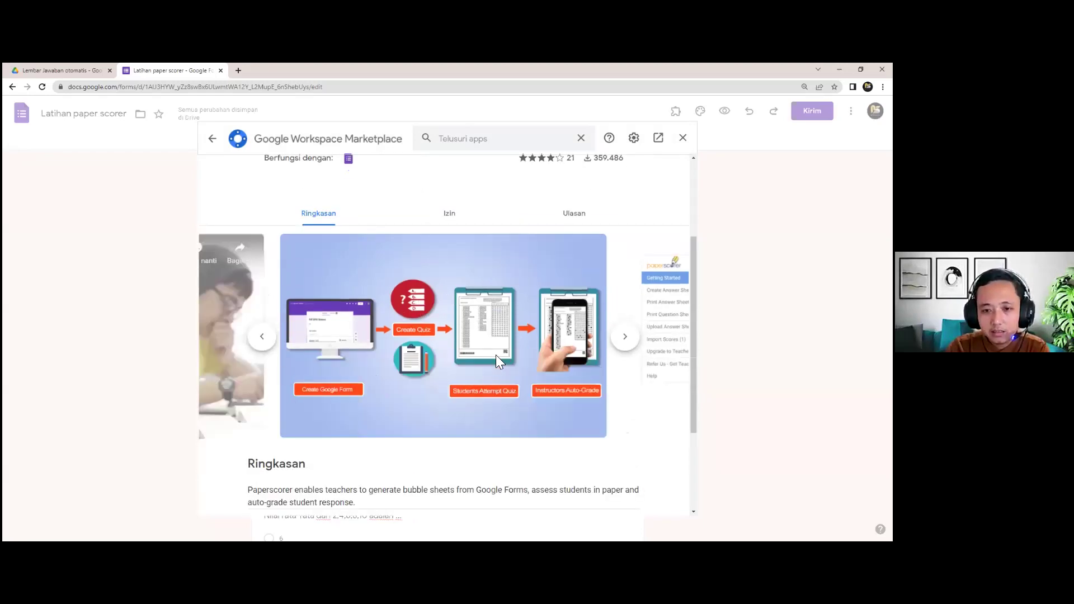
pyautogui.click(625, 338)
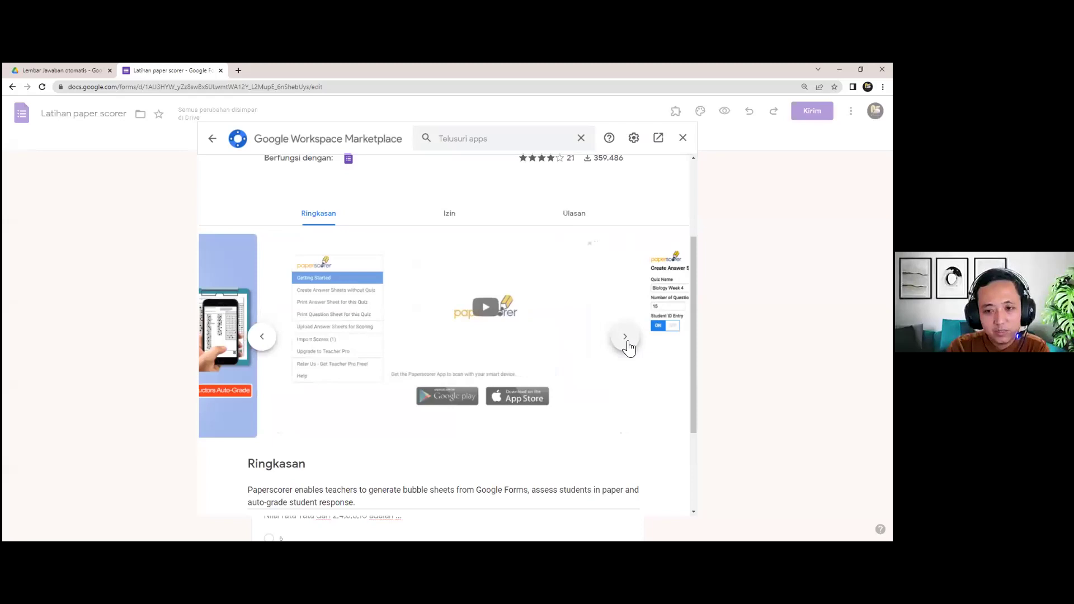
pyautogui.click(625, 338)
pyautogui.click(625, 343)
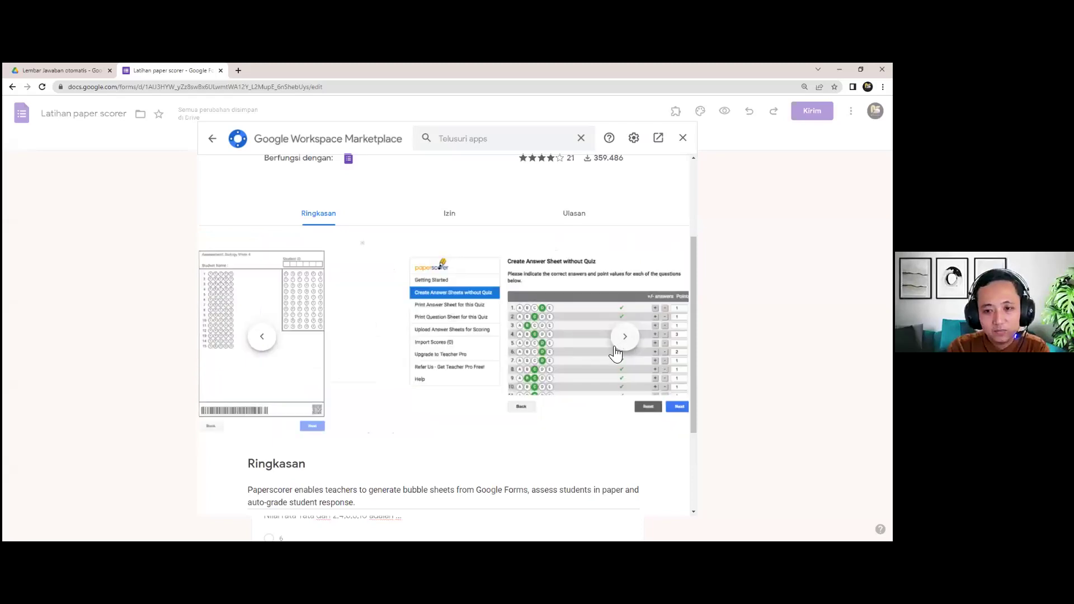
pyautogui.click(619, 348)
pyautogui.scroll(3, 578, 356)
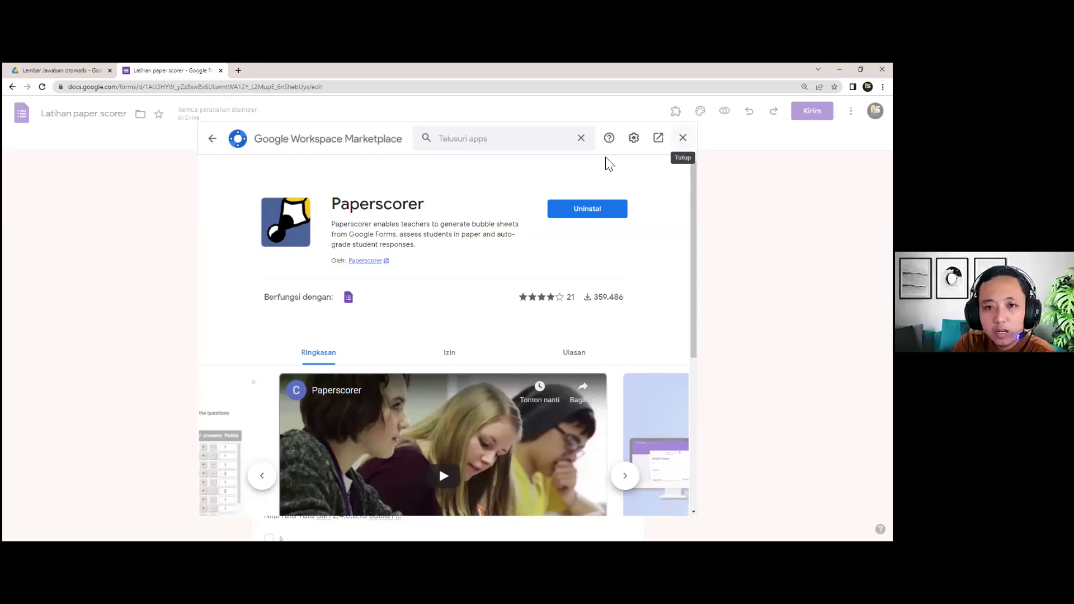
pyautogui.click(683, 139)
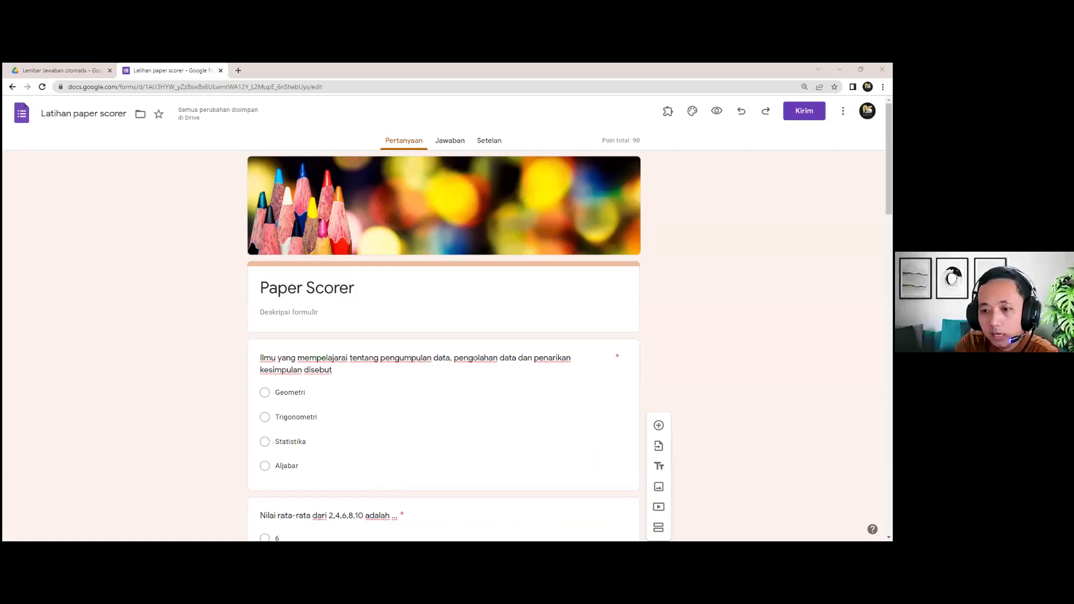
# - Open the Paperscorer add-on's options for the form and reload the form page
pyautogui.click(669, 114)
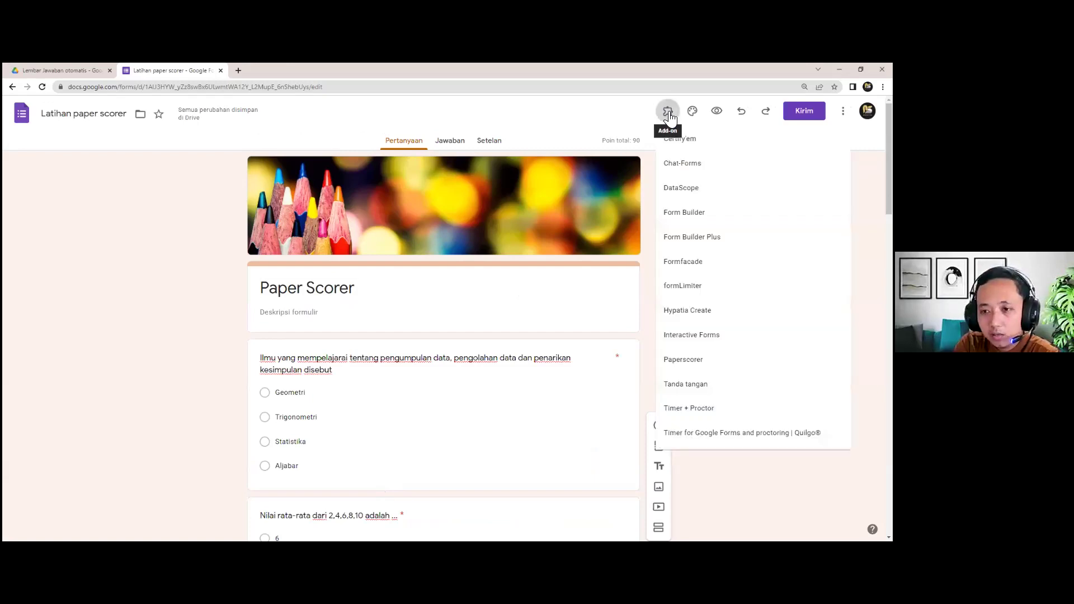
pyautogui.click(685, 366)
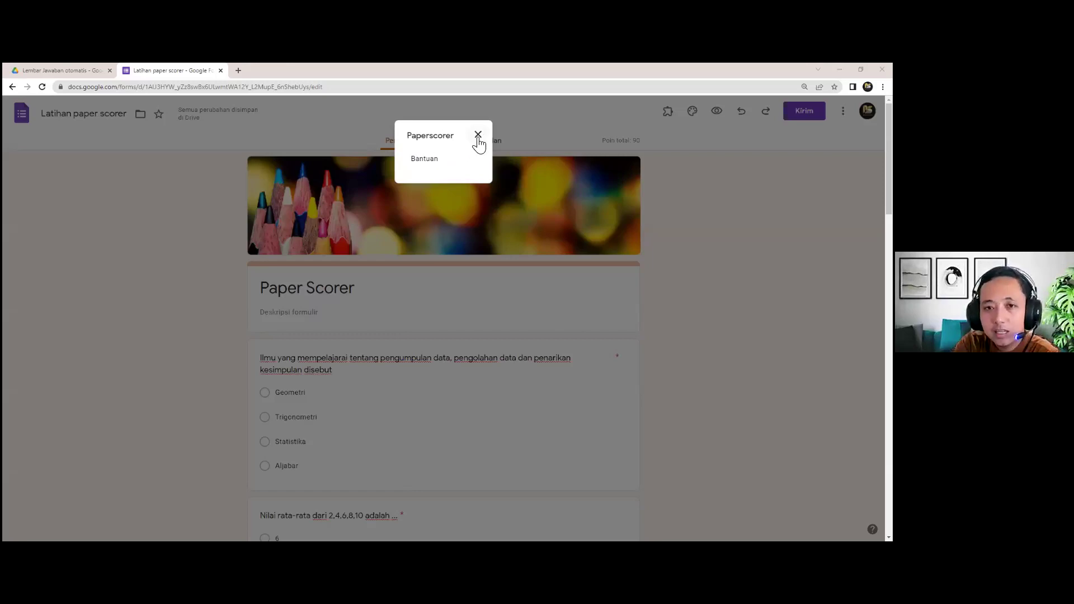
pyautogui.click(43, 89)
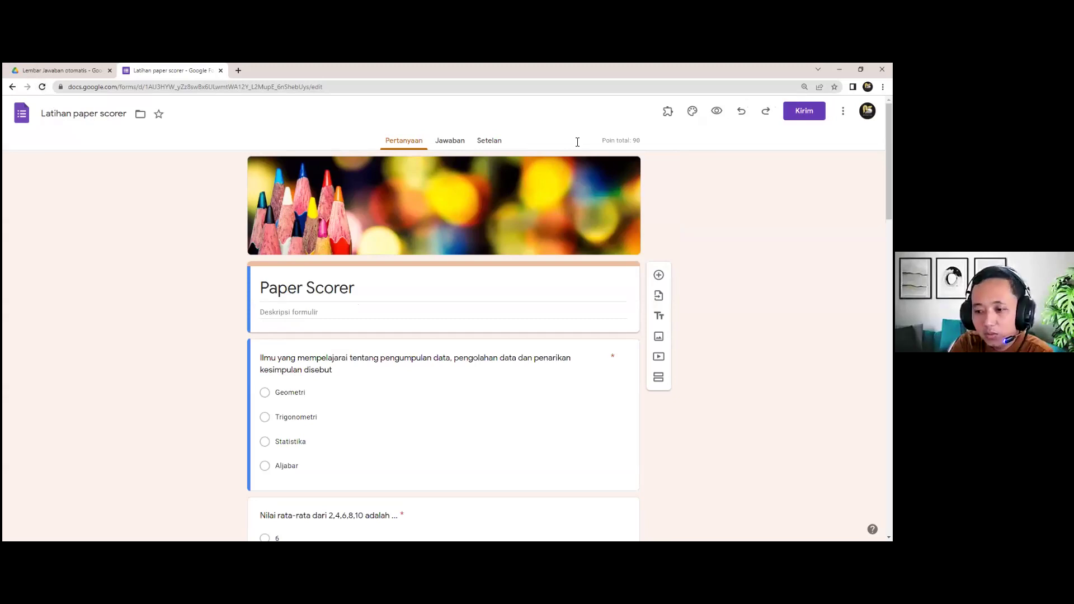
# - Launch the Paperscorer add-on for the "Latihan paper scorer" form
pyautogui.click(667, 116)
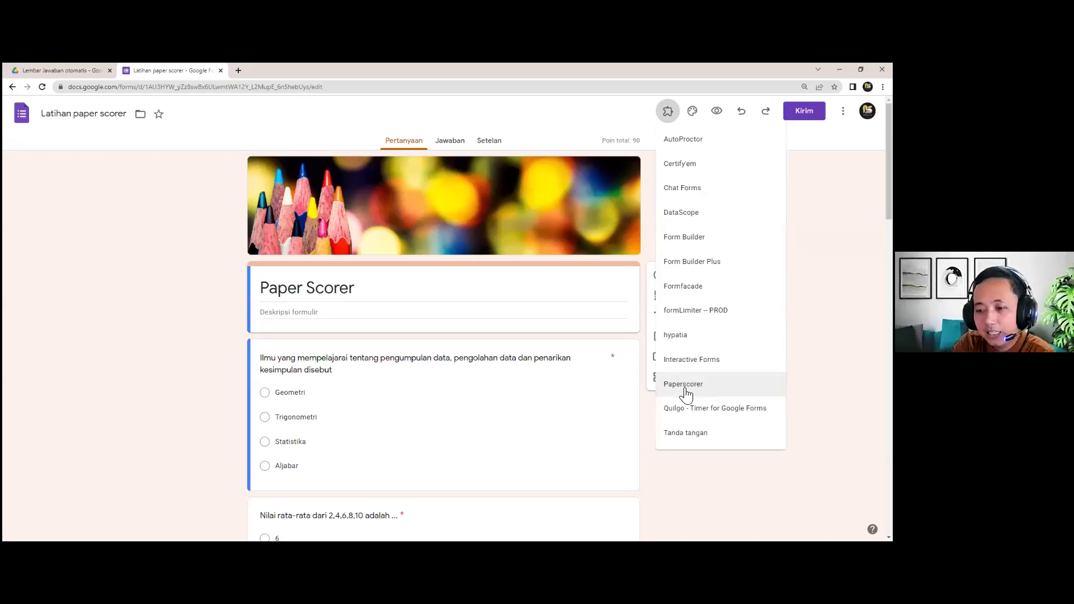
pyautogui.click(685, 389)
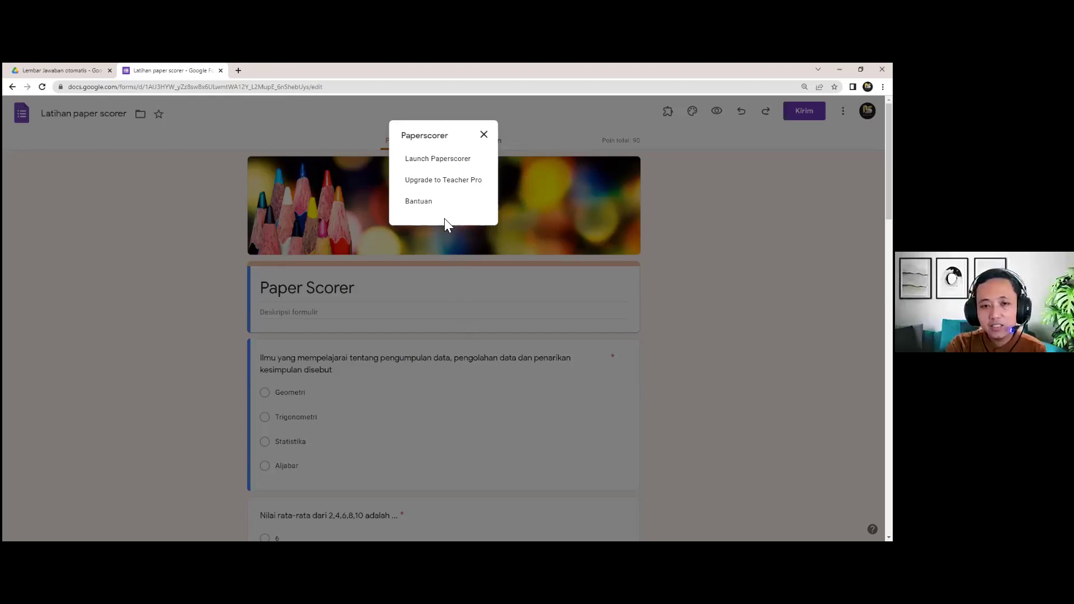
pyautogui.click(439, 162)
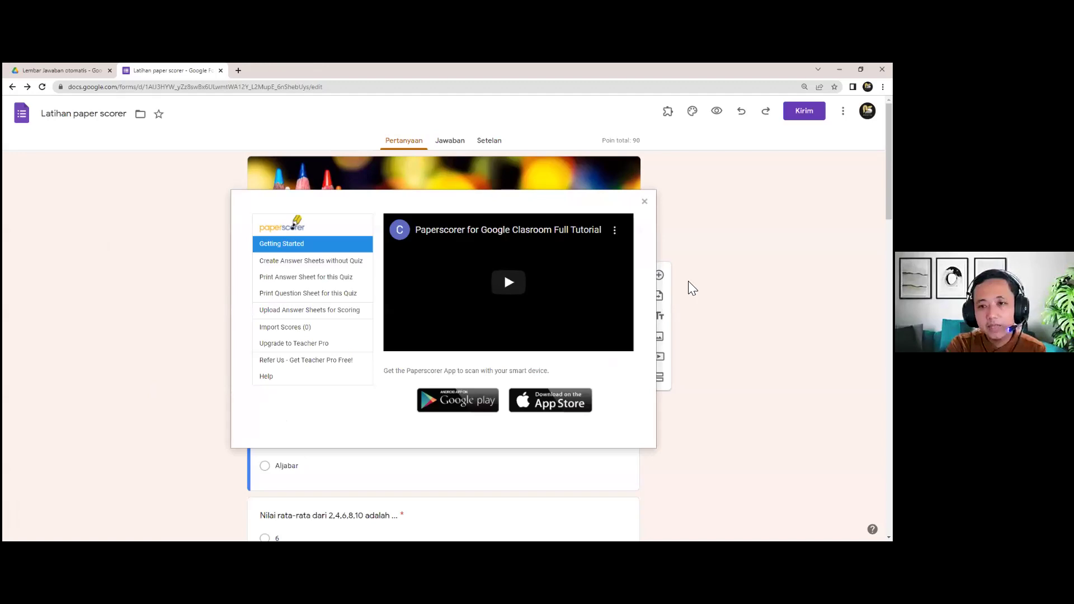
# - Enlarge the form page's browser zoom to 125%
pyautogui.click(883, 87)
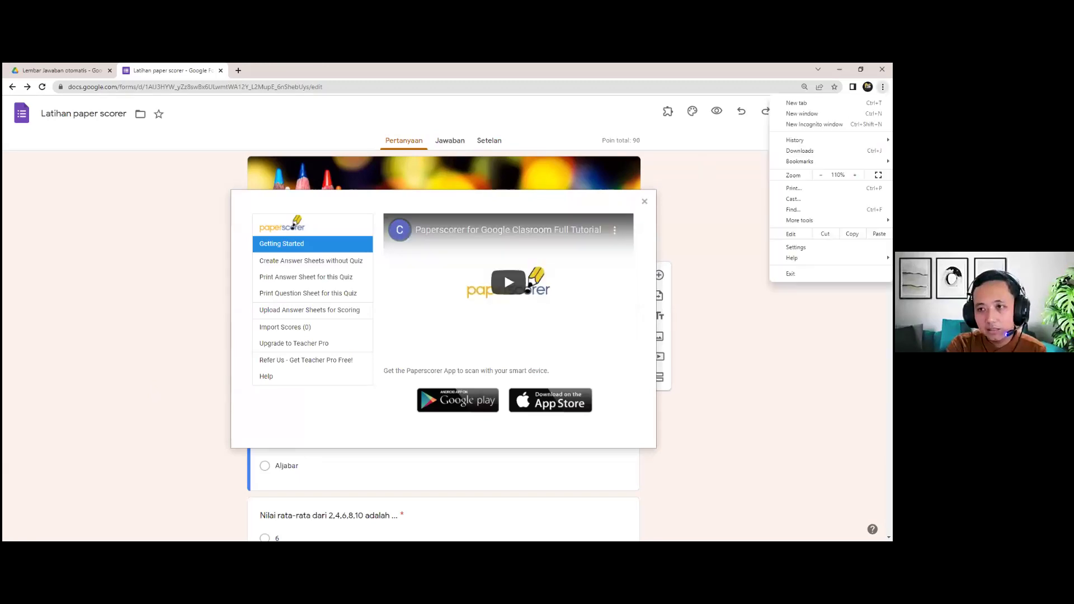
pyautogui.click(855, 176)
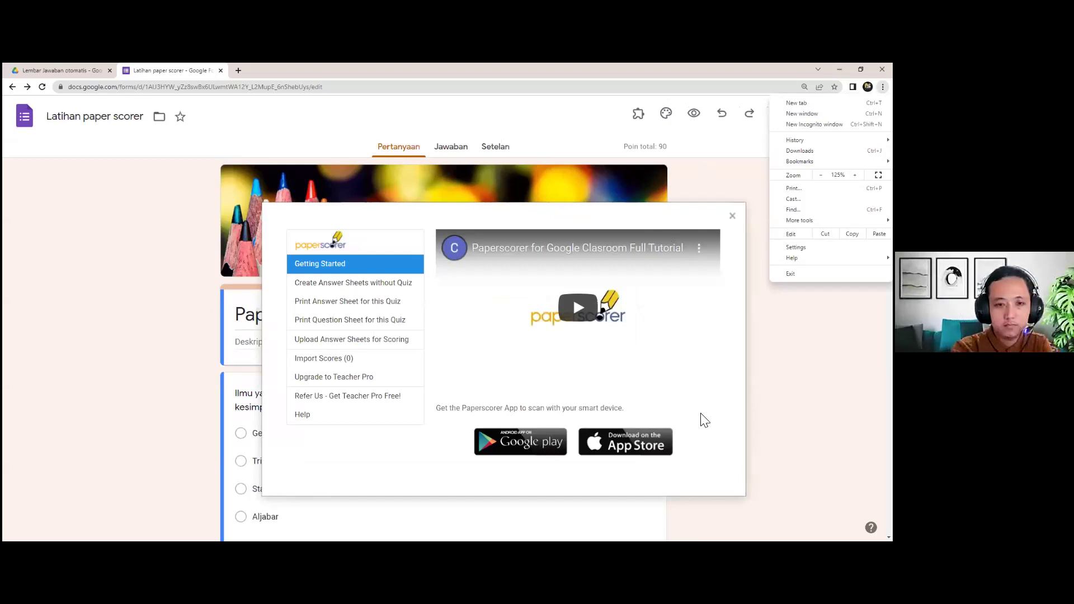
pyautogui.click(482, 342)
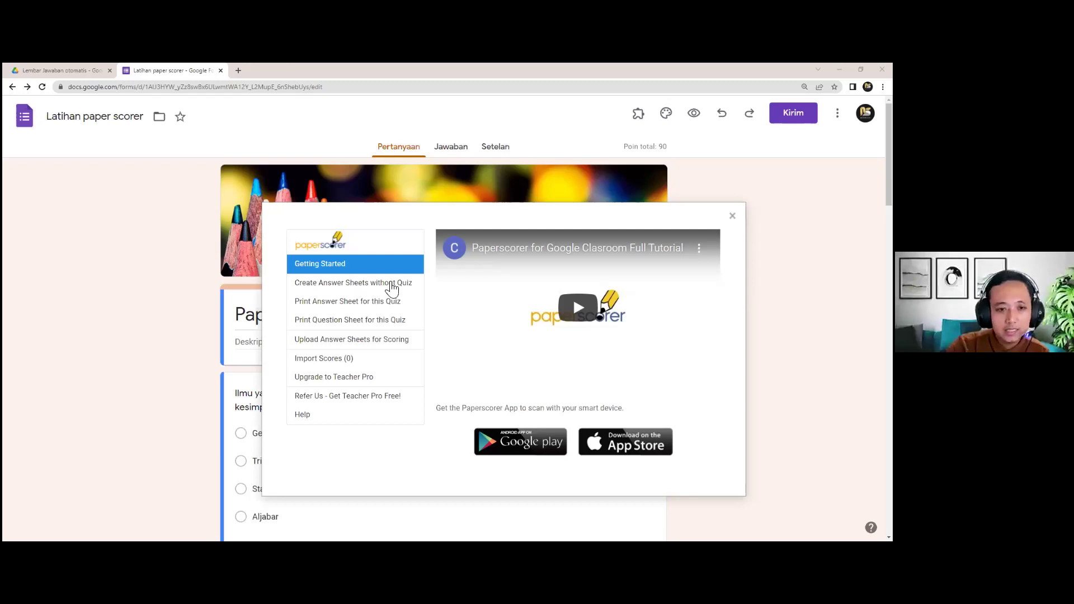
# - Start printing answer sheets for this quiz and choose the class "Matematika kelas 9"
pyautogui.click(312, 305)
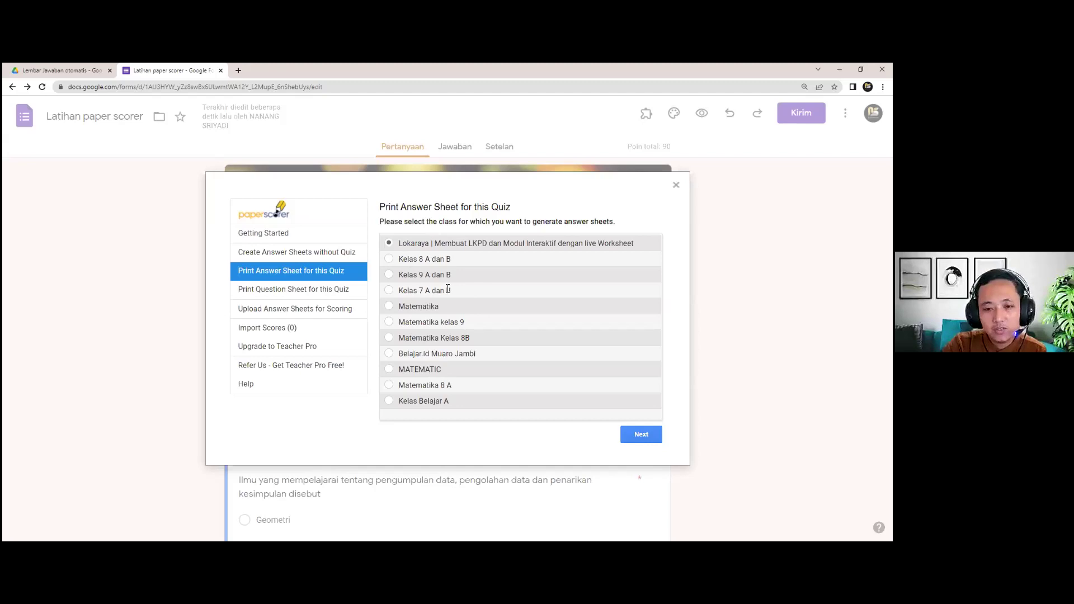
pyautogui.click(388, 322)
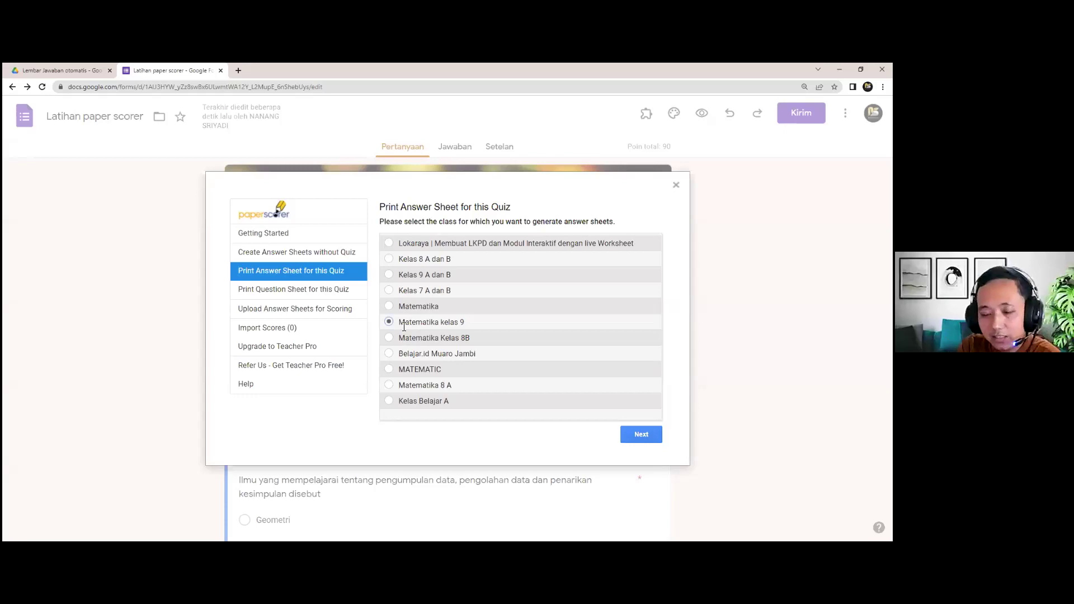
pyautogui.tripleClick(458, 324)
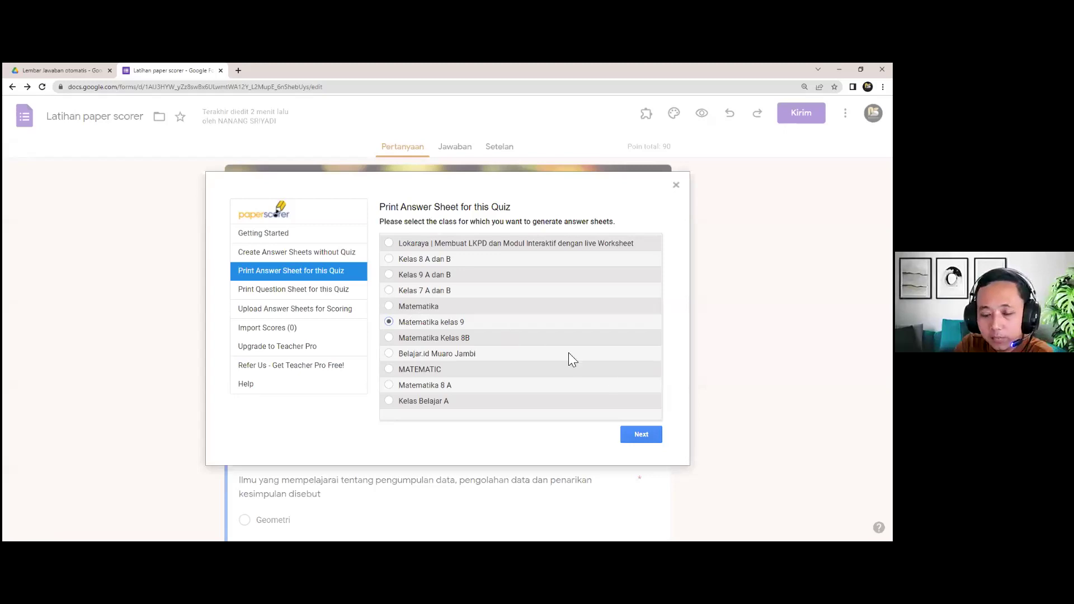
pyautogui.click(642, 437)
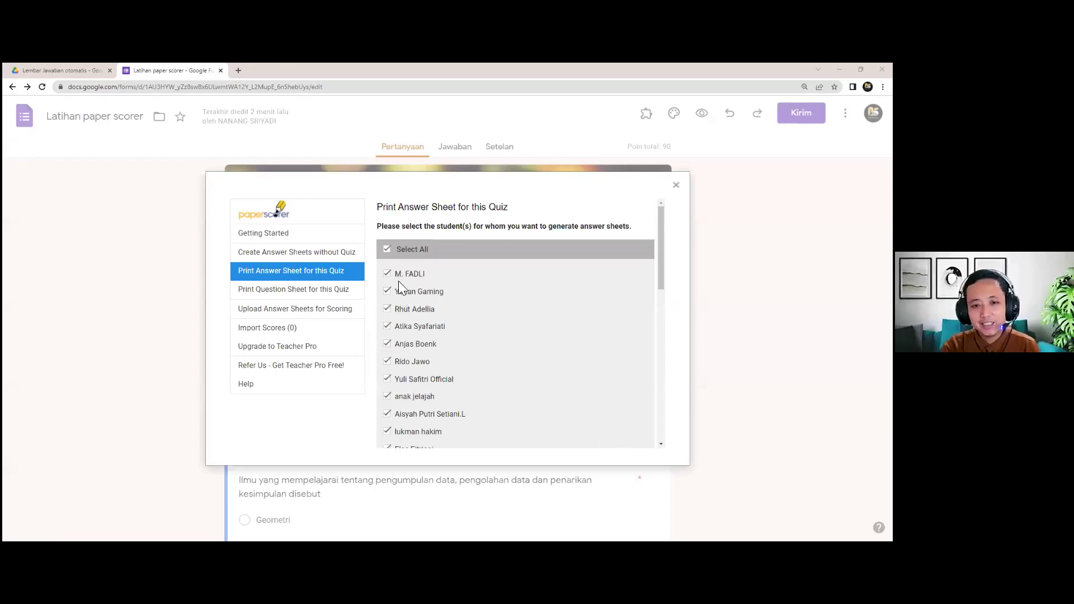
# - Review the class's student list and generate answer sheets with all students selected
pyautogui.scroll(-6, 410, 318)
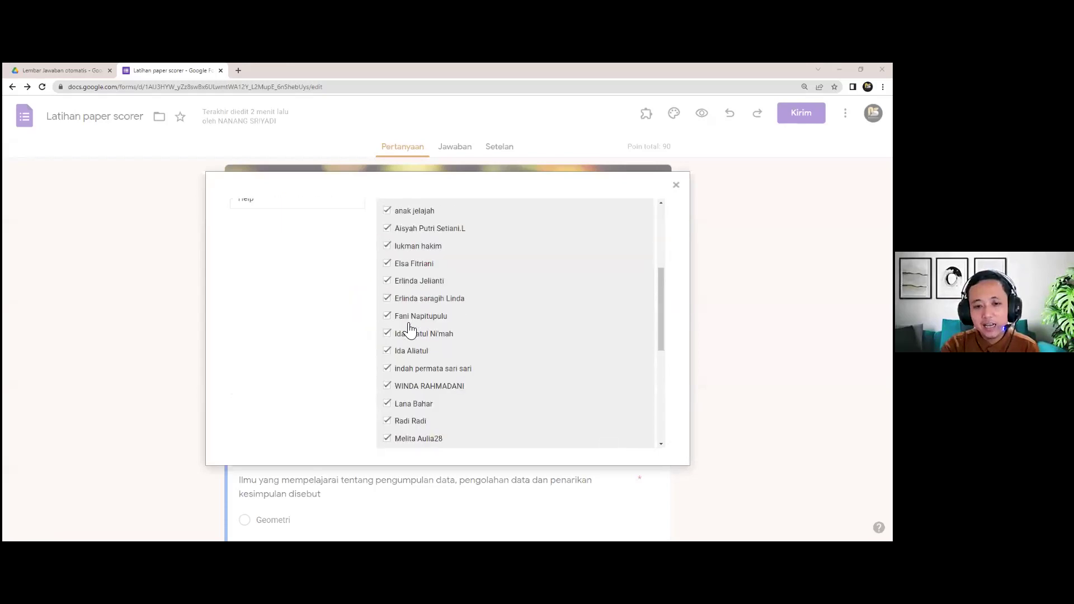
pyautogui.scroll(-3, 410, 330)
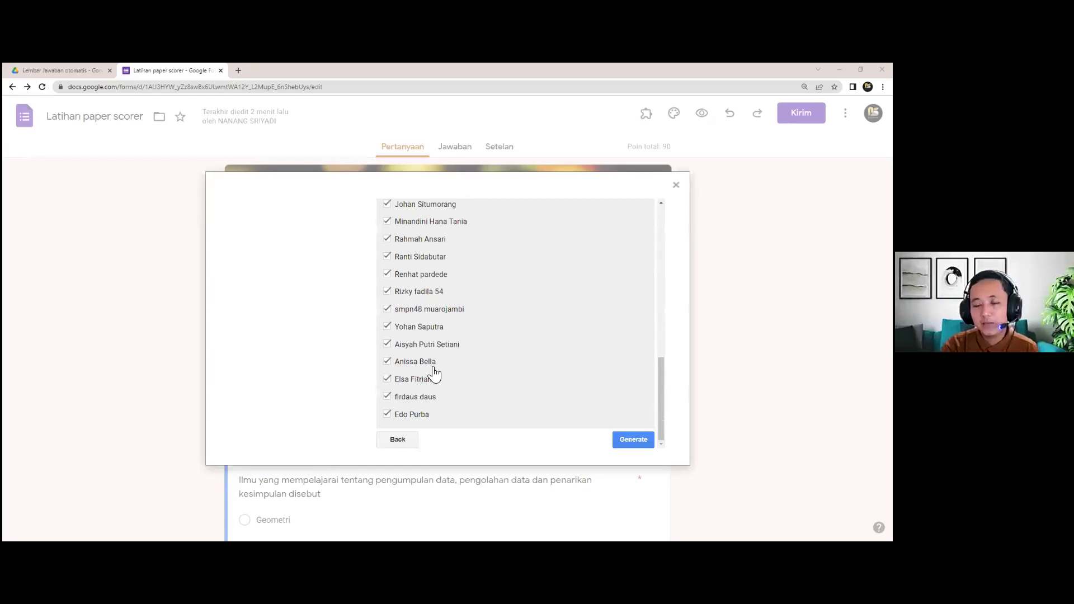
pyautogui.scroll(1, 434, 372)
pyautogui.scroll(8, 443, 336)
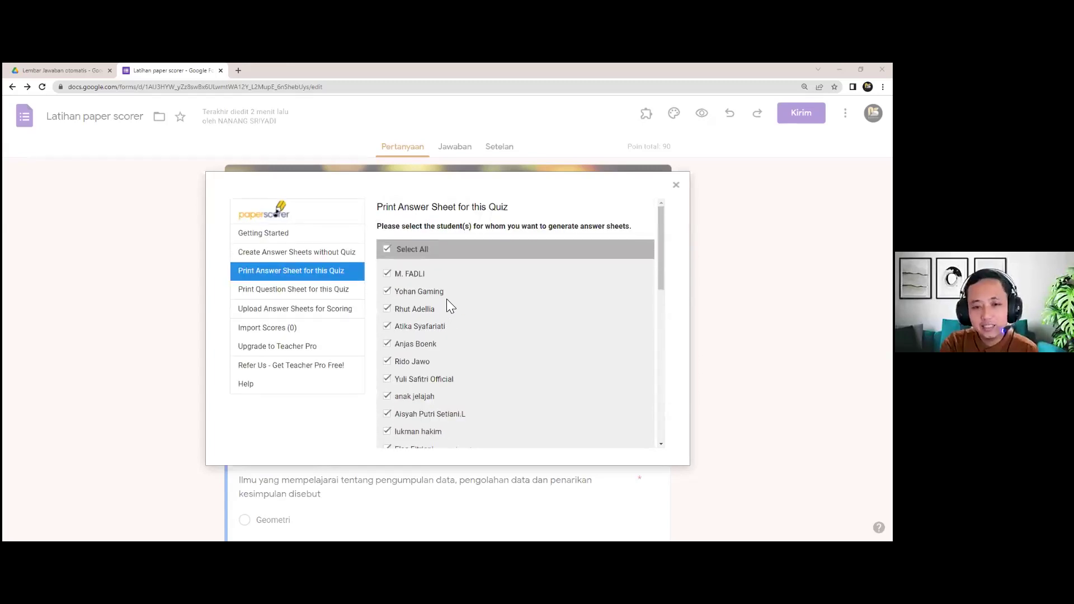
pyautogui.scroll(-2, 447, 299)
pyautogui.scroll(-3, 446, 307)
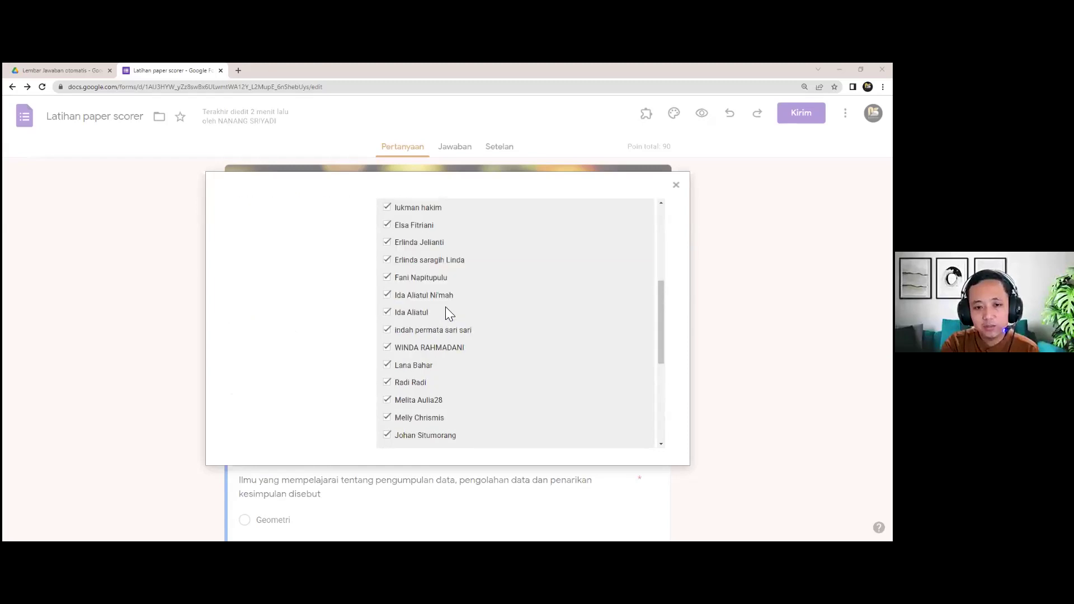
pyautogui.scroll(5, 445, 305)
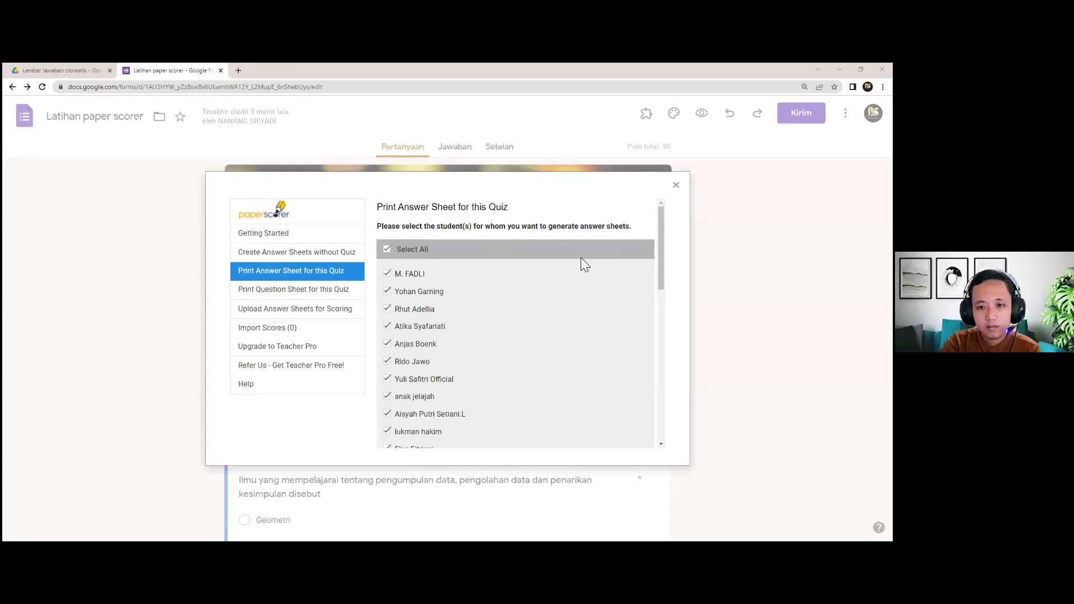
pyautogui.scroll(-6, 468, 311)
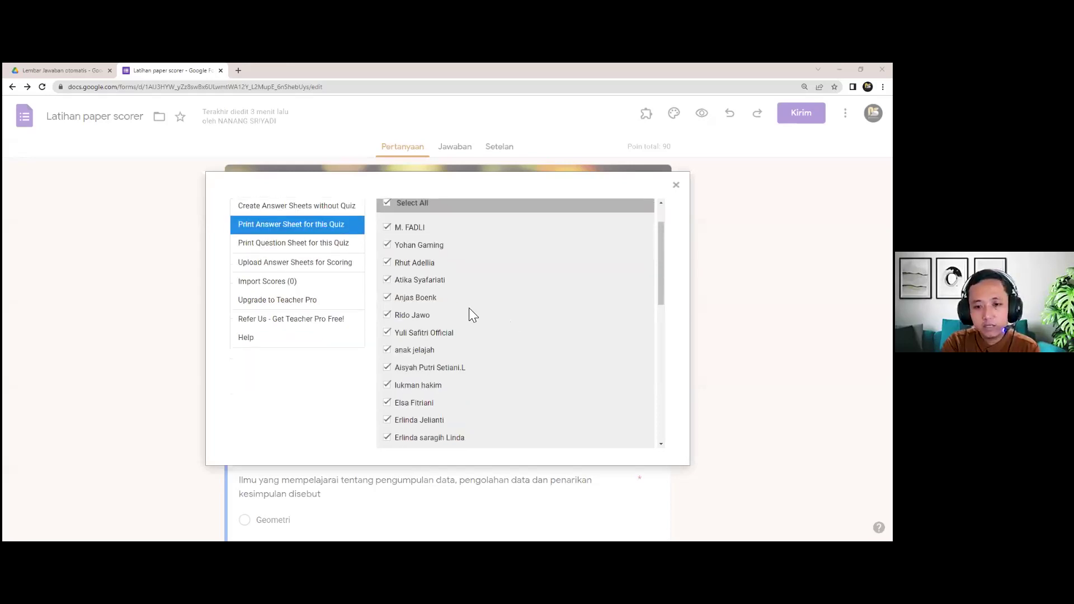
pyautogui.scroll(-3, 473, 319)
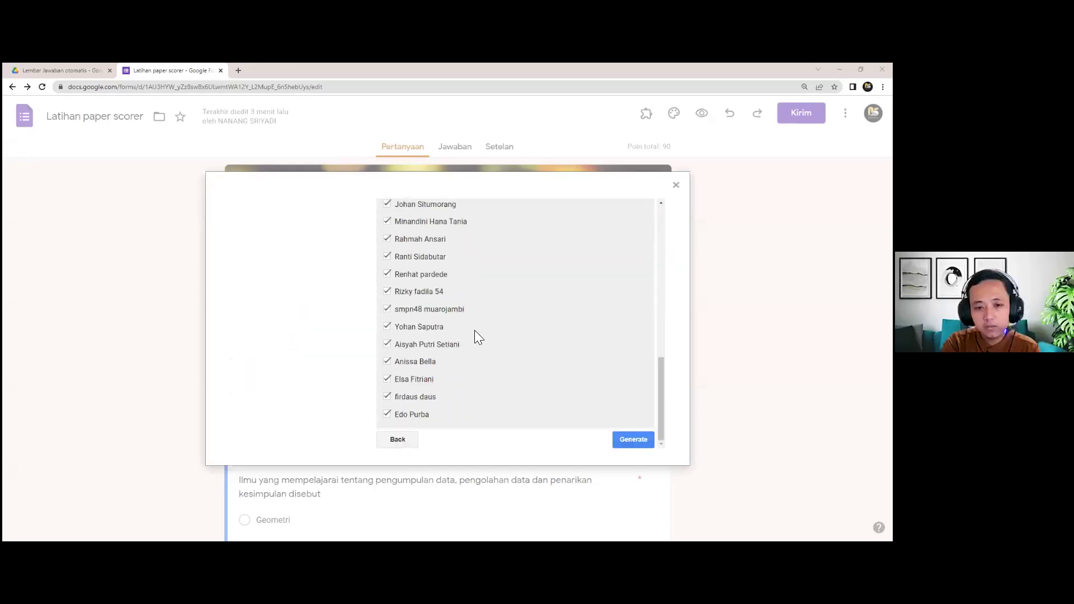
pyautogui.click(640, 438)
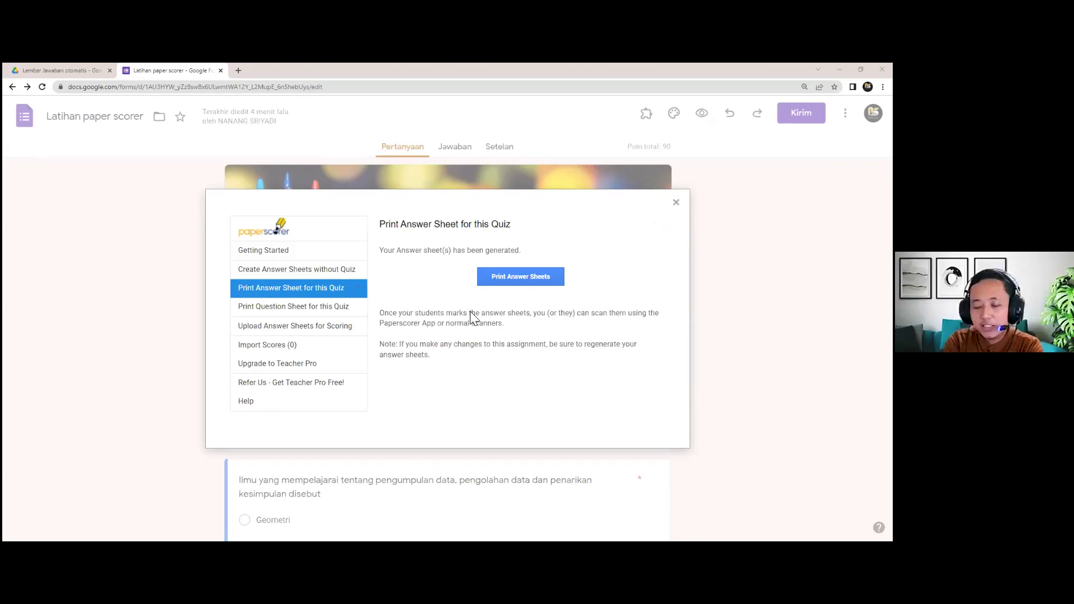
# - Open the generated answer-sheet PDF, examine the individual students' sheets with their bubbles and codes, and close it
pyautogui.click(505, 278)
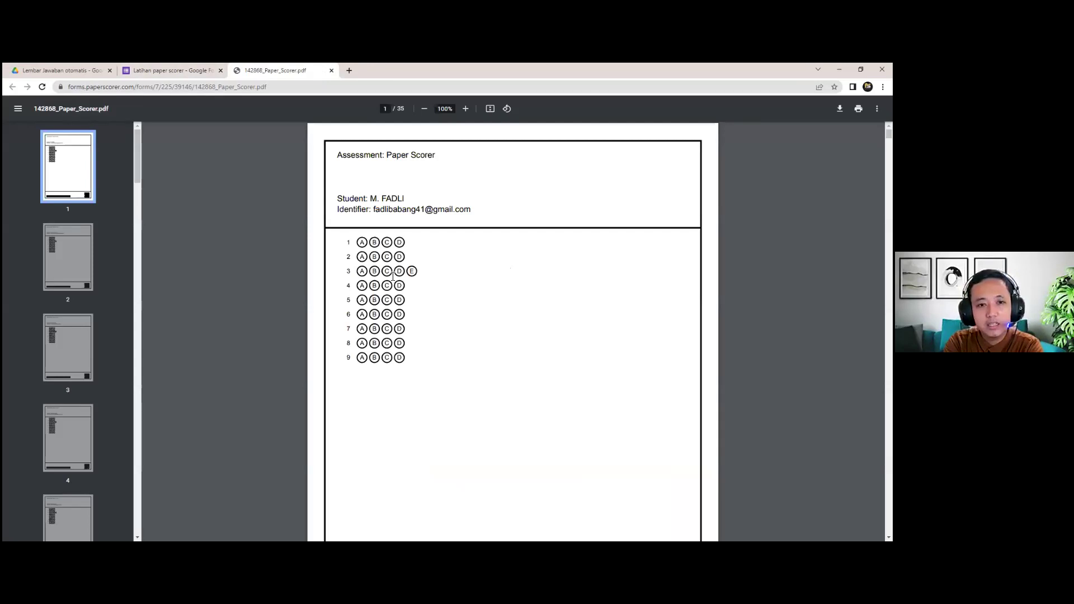
pyautogui.scroll(-7, 392, 274)
pyautogui.scroll(-1, 394, 273)
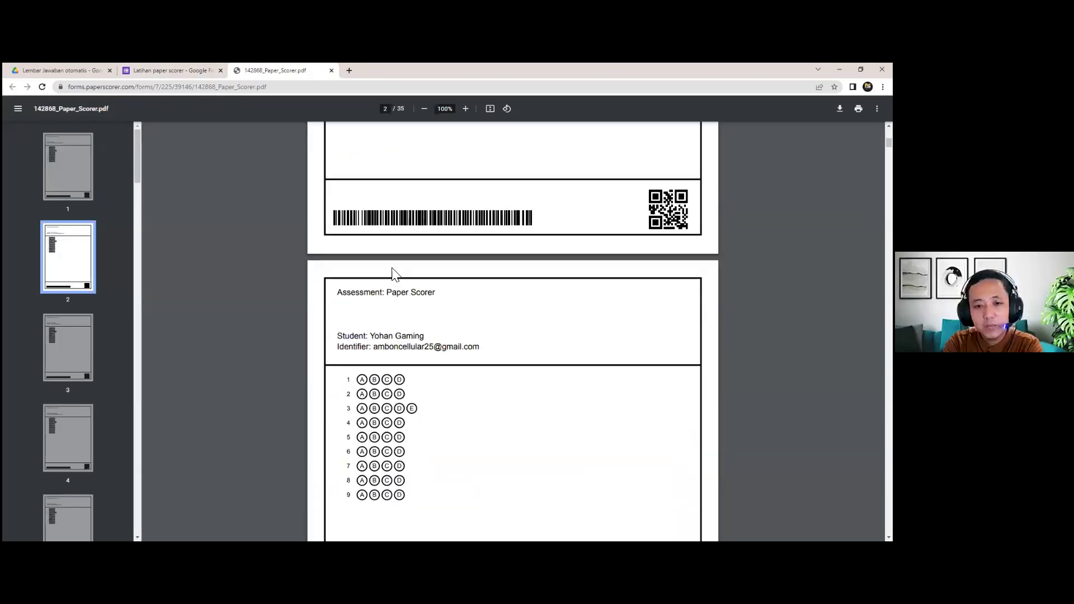
pyautogui.scroll(-15, 393, 274)
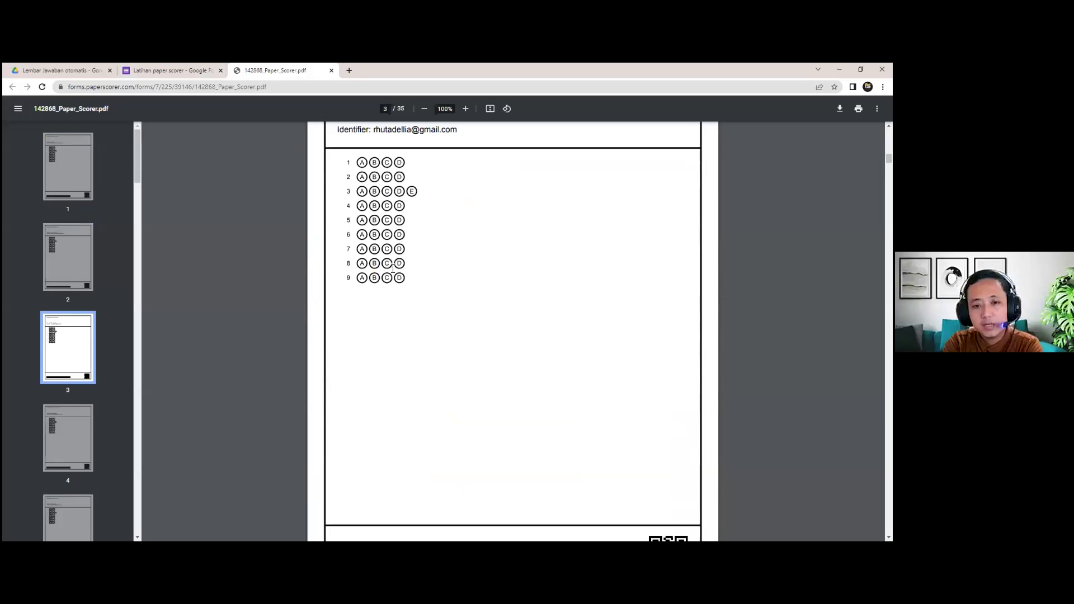
pyautogui.scroll(1, 393, 265)
pyautogui.scroll(-5, 392, 269)
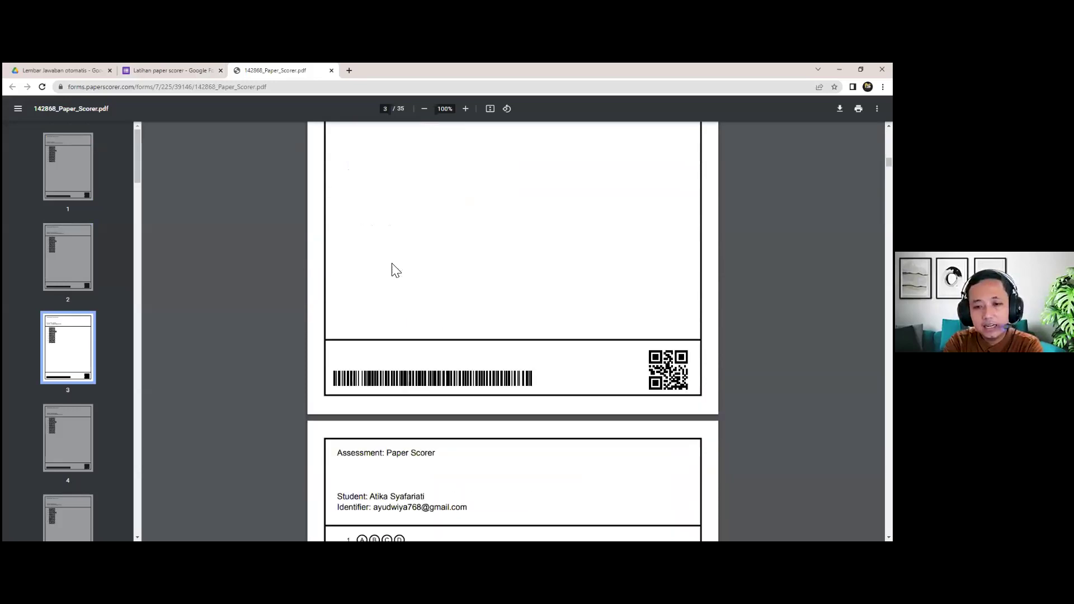
pyautogui.scroll(-4, 392, 270)
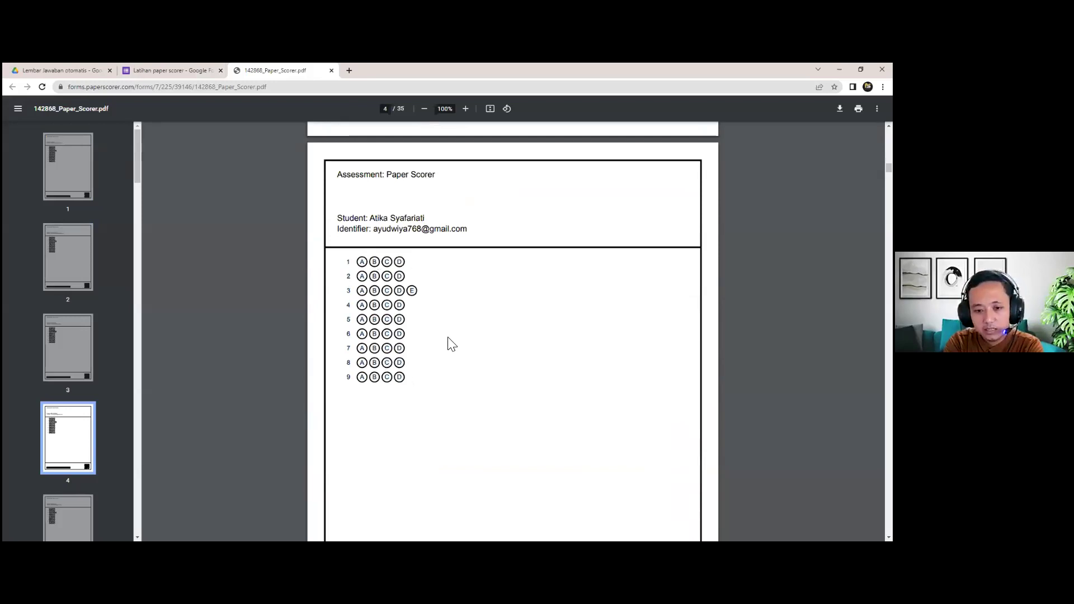
pyautogui.scroll(-2, 453, 342)
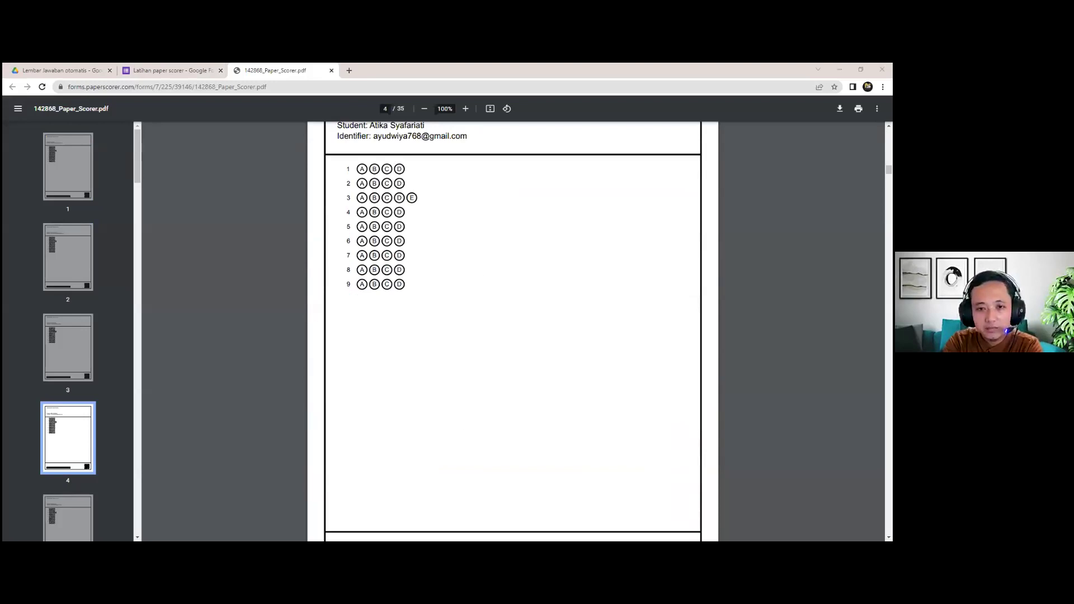
pyautogui.scroll(3, 481, 314)
pyautogui.scroll(-4, 490, 319)
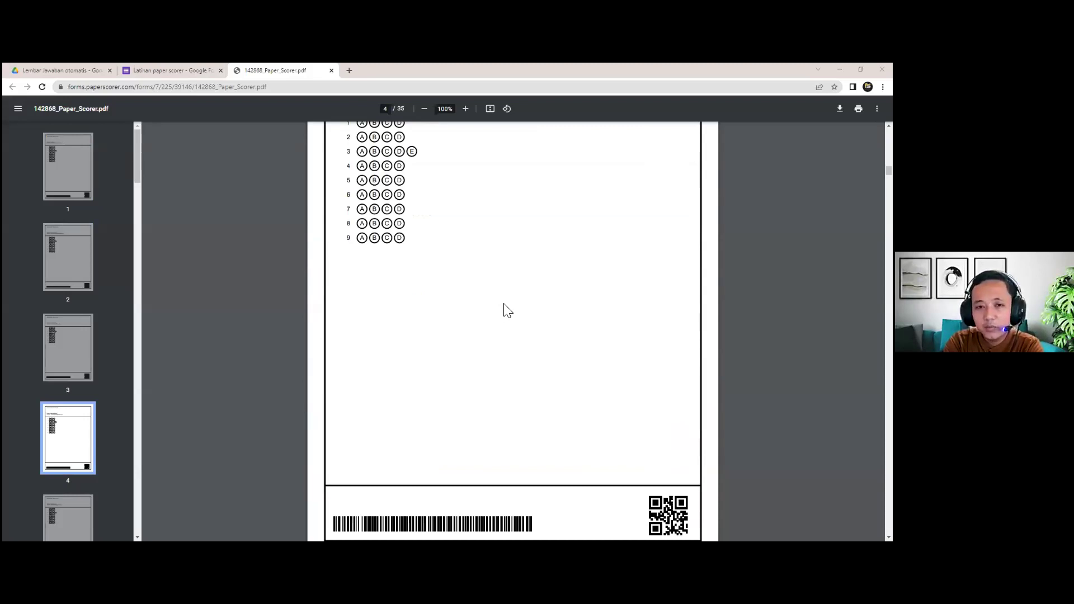
pyautogui.scroll(1, 506, 313)
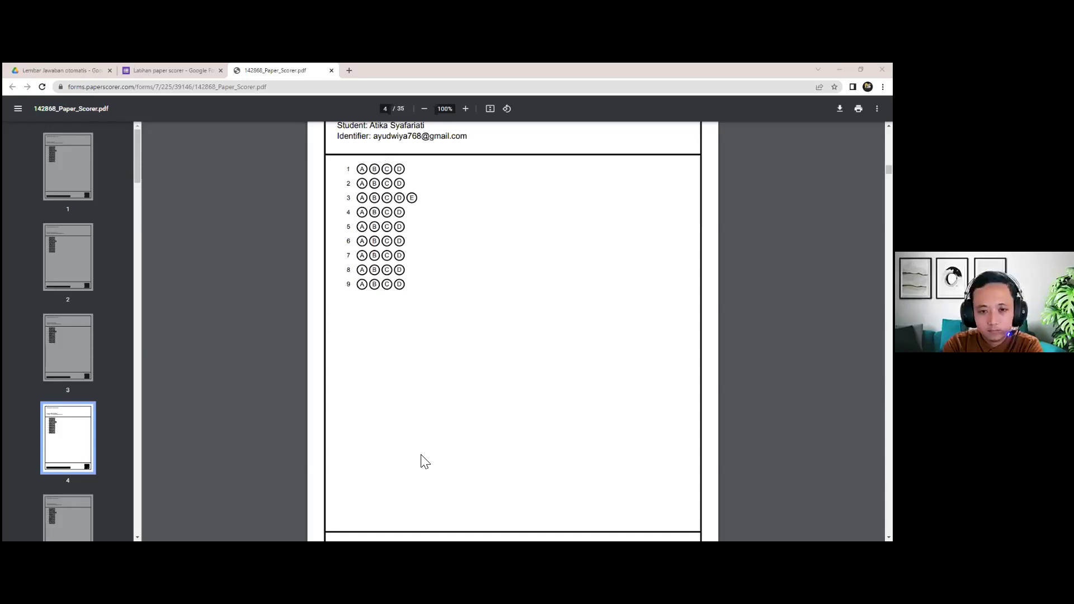
pyautogui.scroll(1, 375, 264)
pyautogui.scroll(-4, 376, 267)
pyautogui.scroll(-9, 379, 264)
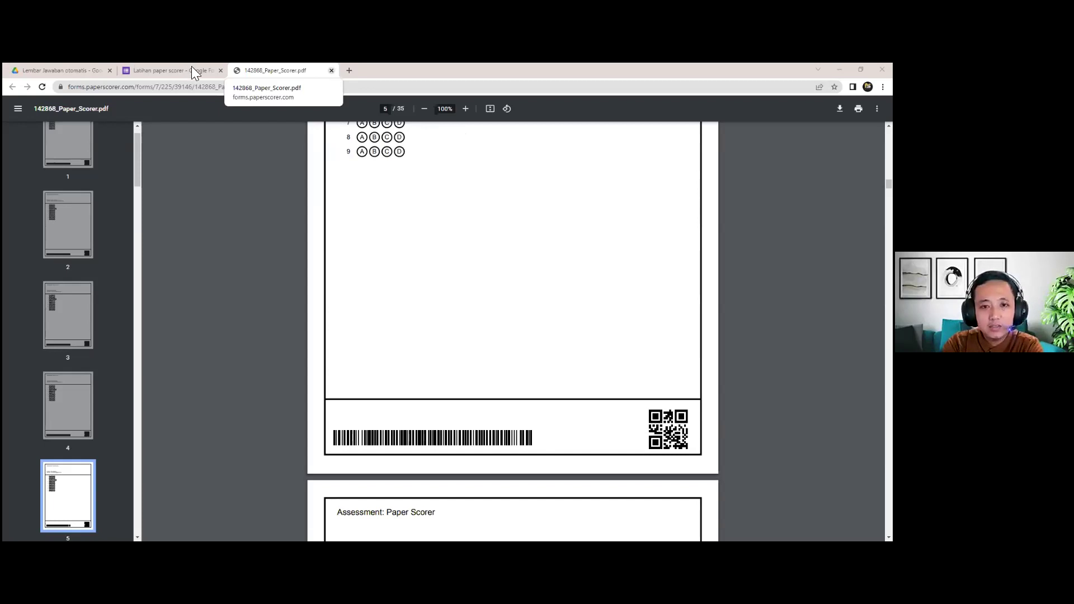
pyautogui.hotkey('ctrl', 'w')
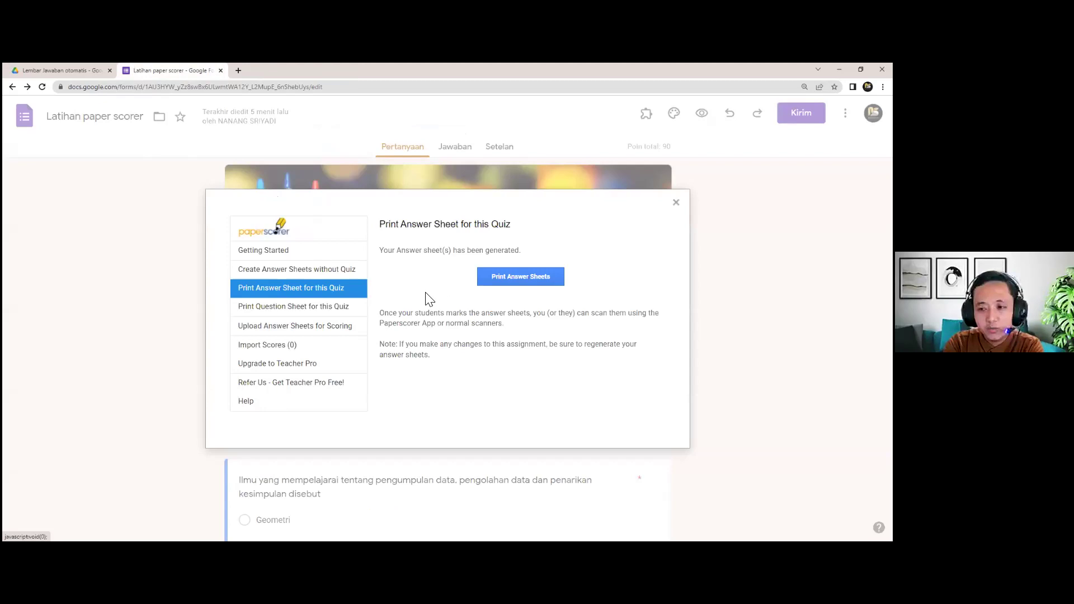
# - Generate the question sheet for this quiz, open its printable version and examine questions Q1 to Q9
pyautogui.click(290, 313)
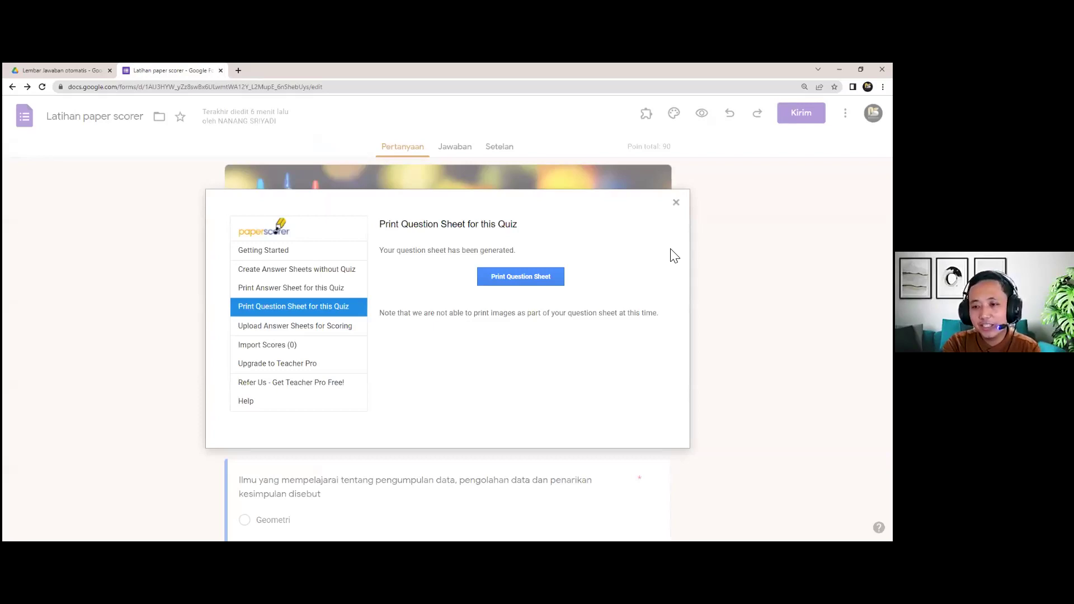
pyautogui.click(527, 281)
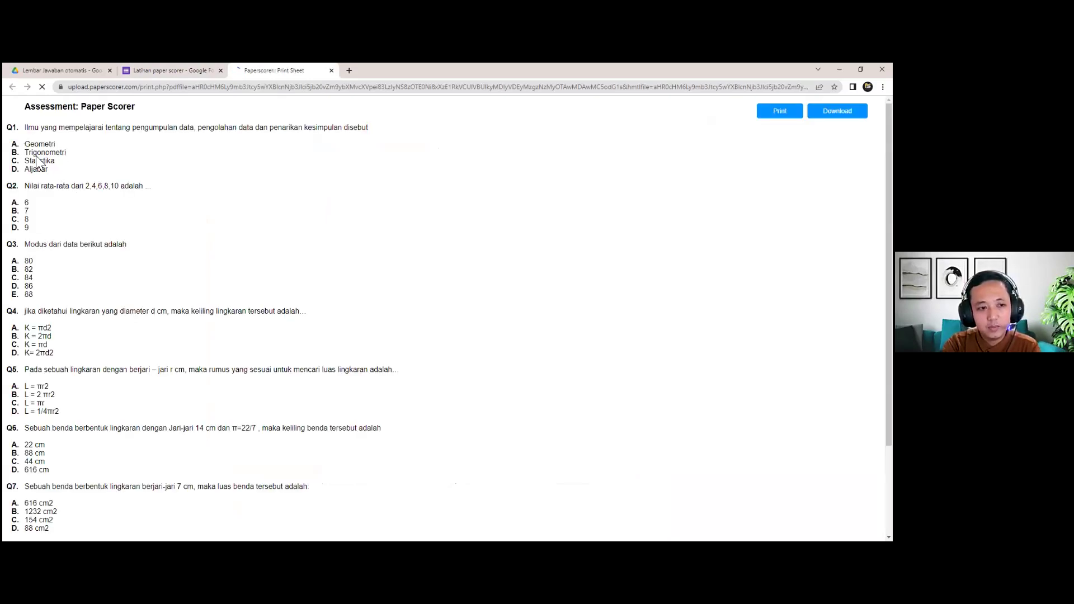
pyautogui.scroll(-2, 106, 476)
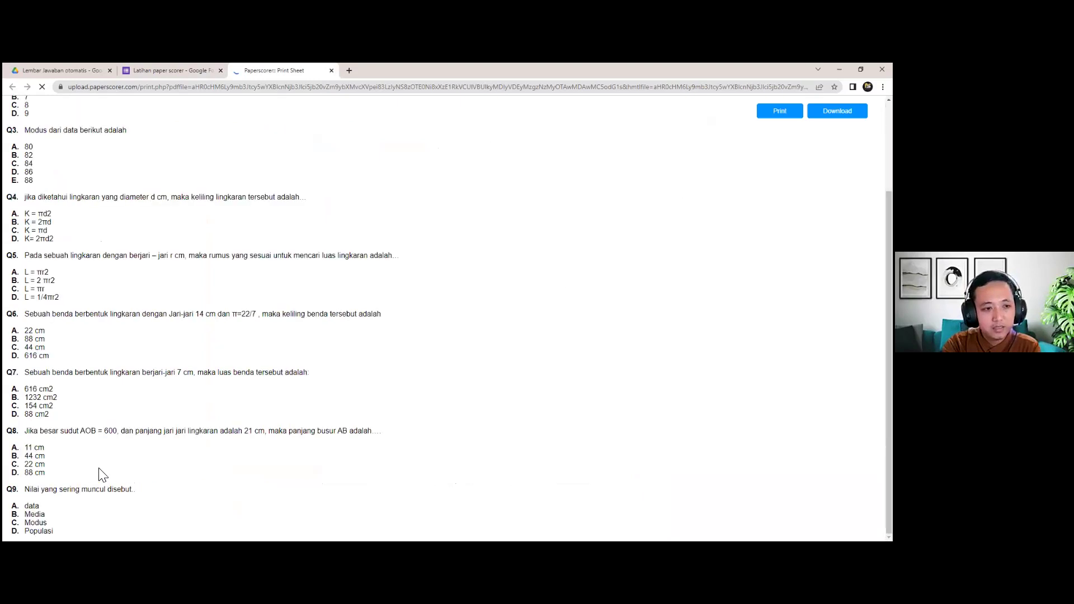
pyautogui.scroll(1, 103, 470)
pyautogui.scroll(2, 55, 220)
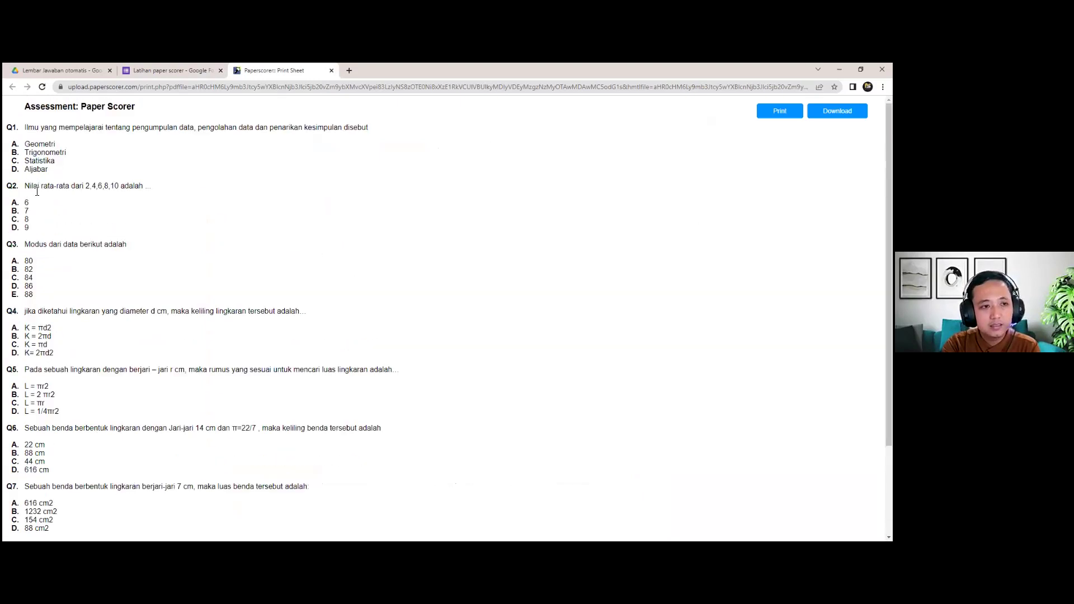
pyautogui.moveTo(32, 186); pyautogui.dragTo(106, 185)
pyautogui.click(33, 185)
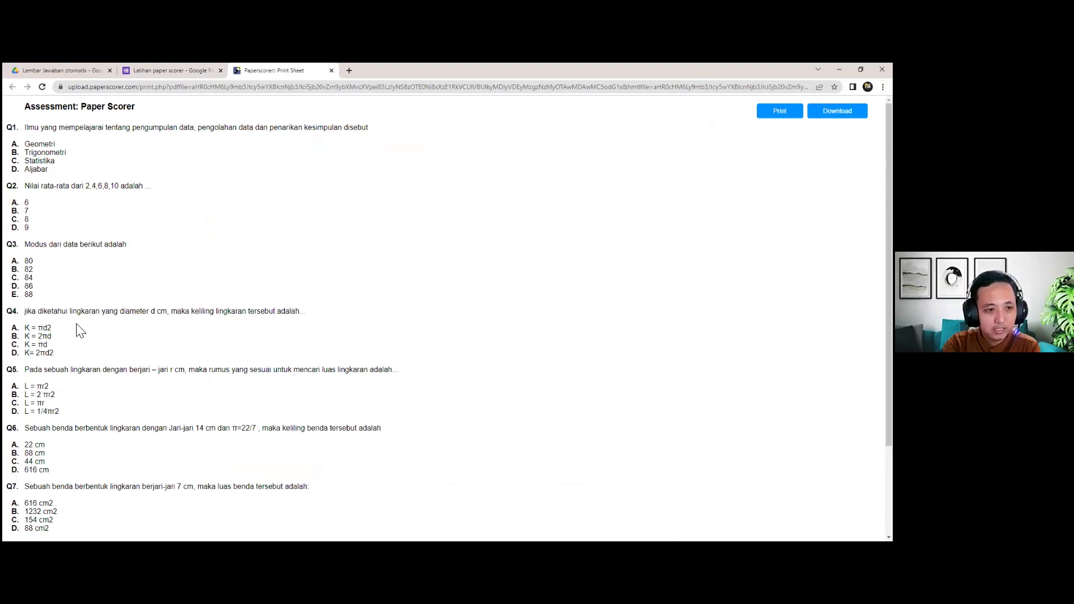
pyautogui.scroll(-2, 144, 319)
pyautogui.scroll(2, 184, 312)
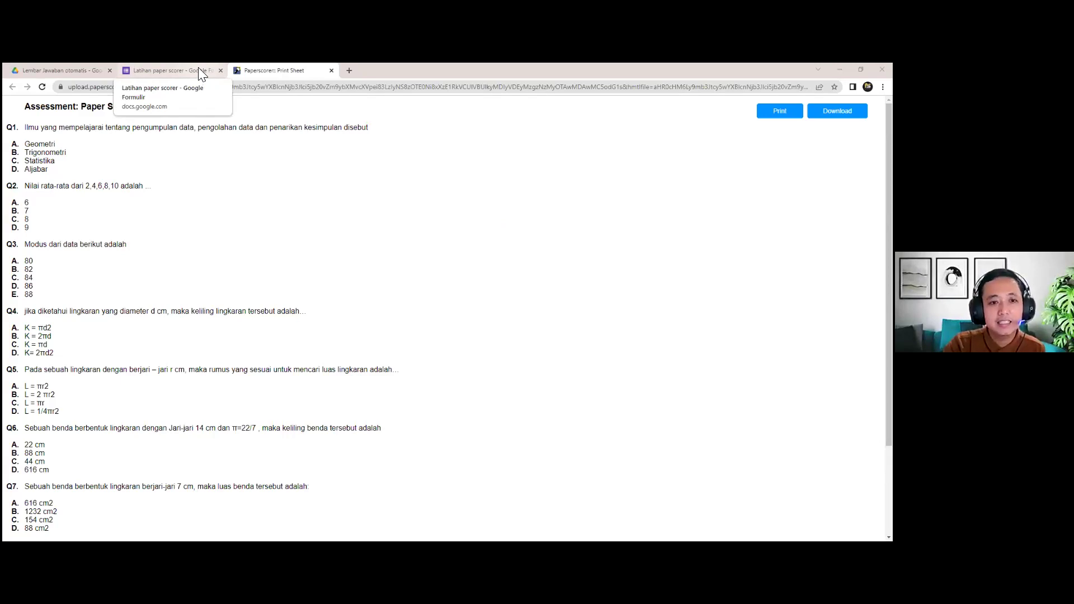
# - Return to the "Latihan paper scorer" form and show Paperscorer's option for uploading answer sheets for scoring
pyautogui.click(168, 70)
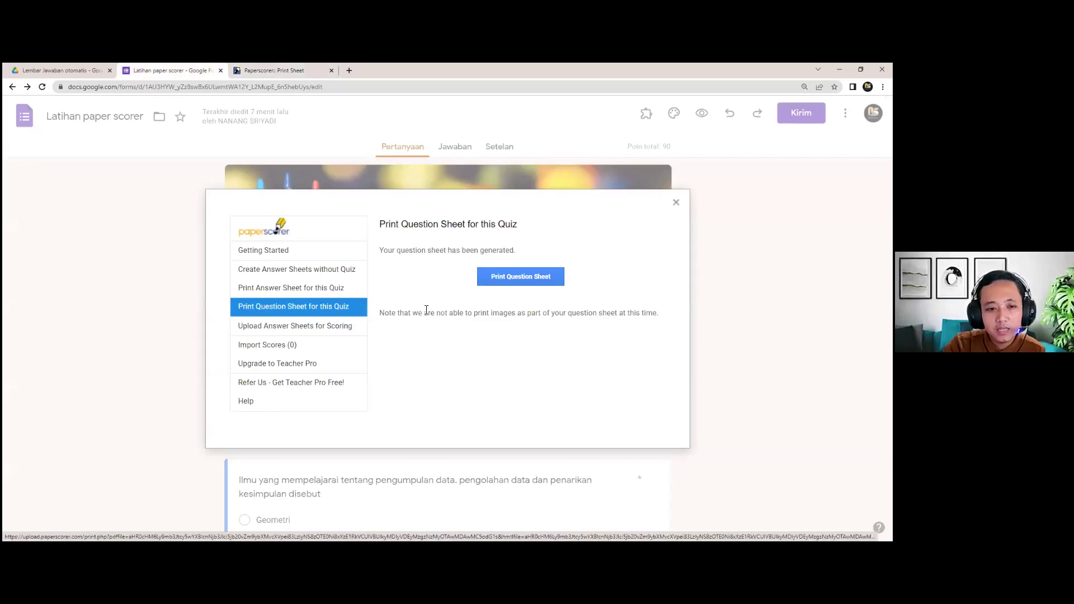
pyautogui.click(315, 330)
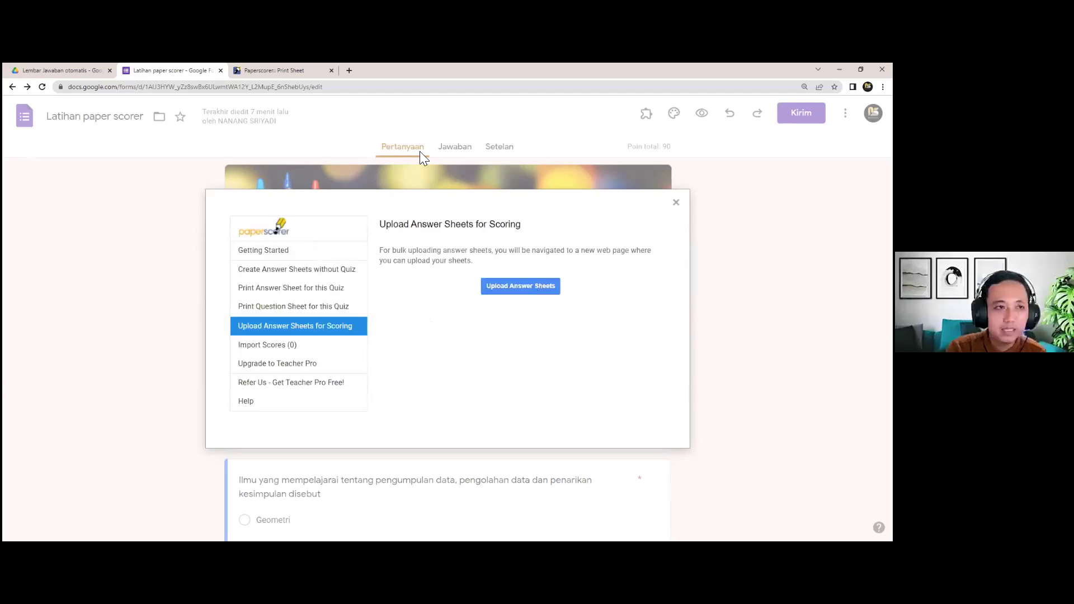
# - In Google Drive, browse the Latihan Import Soal folders to Pertemuan 3, preview "Adobe Scan 15 Feb 2022_1.jpg" and close the preview
pyautogui.click(56, 70)
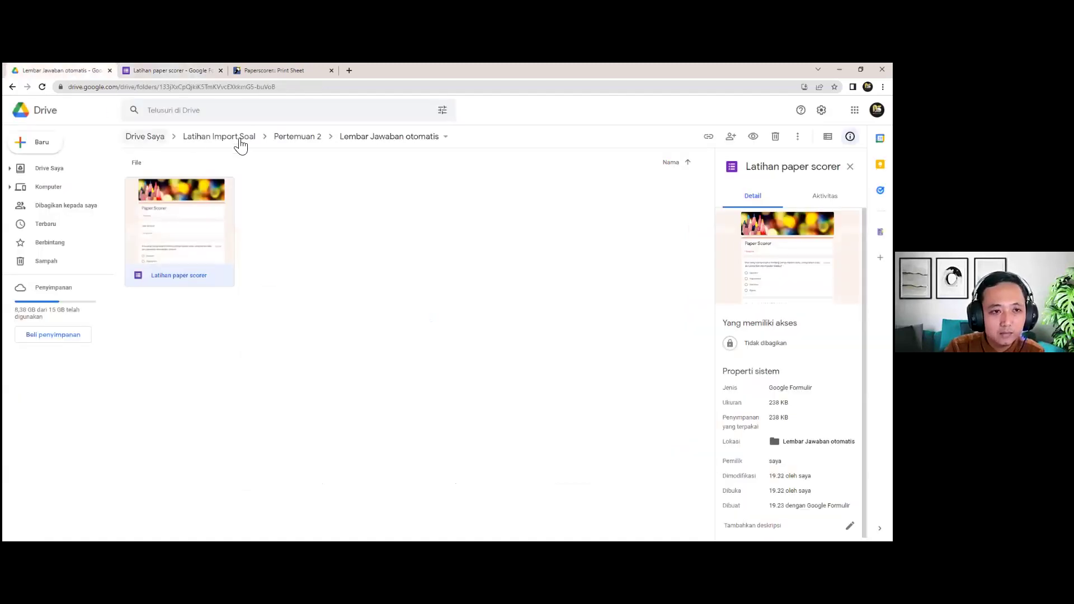
pyautogui.click(292, 141)
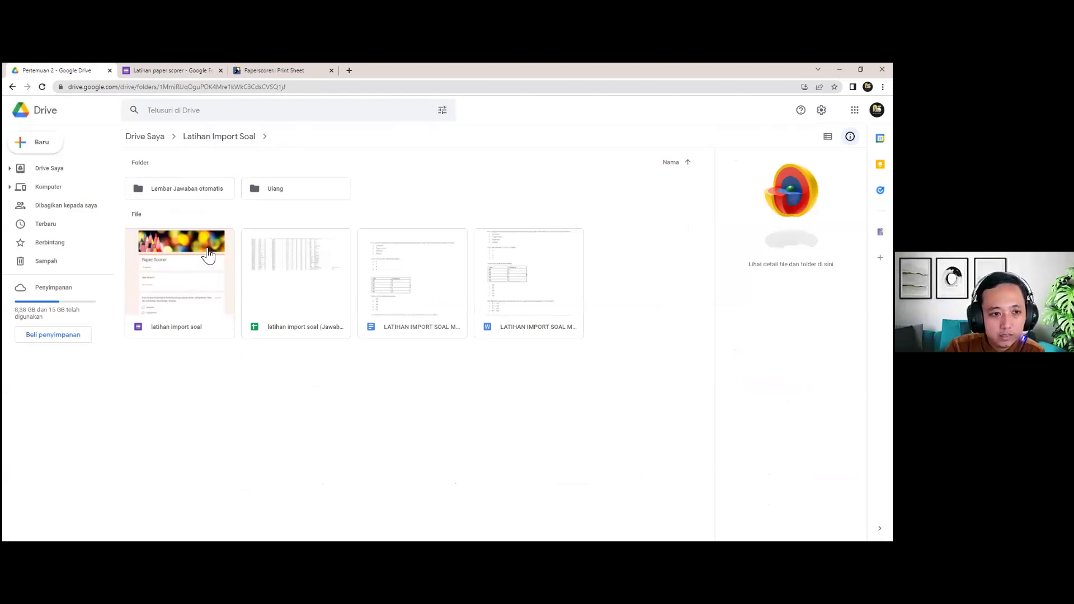
pyautogui.doubleClick(207, 189)
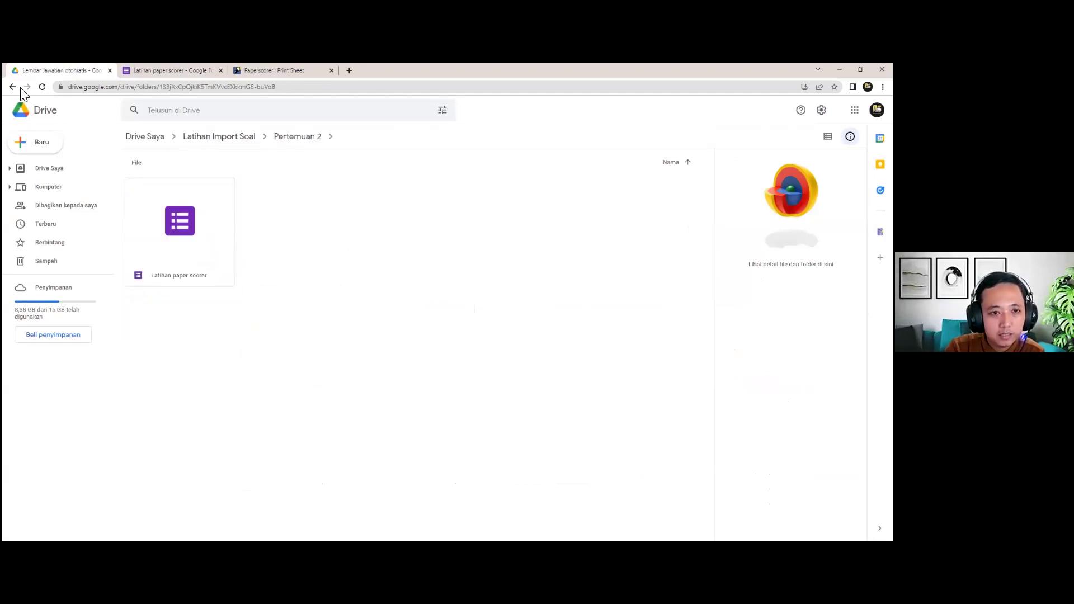
pyautogui.click(17, 88)
pyautogui.click(17, 88)
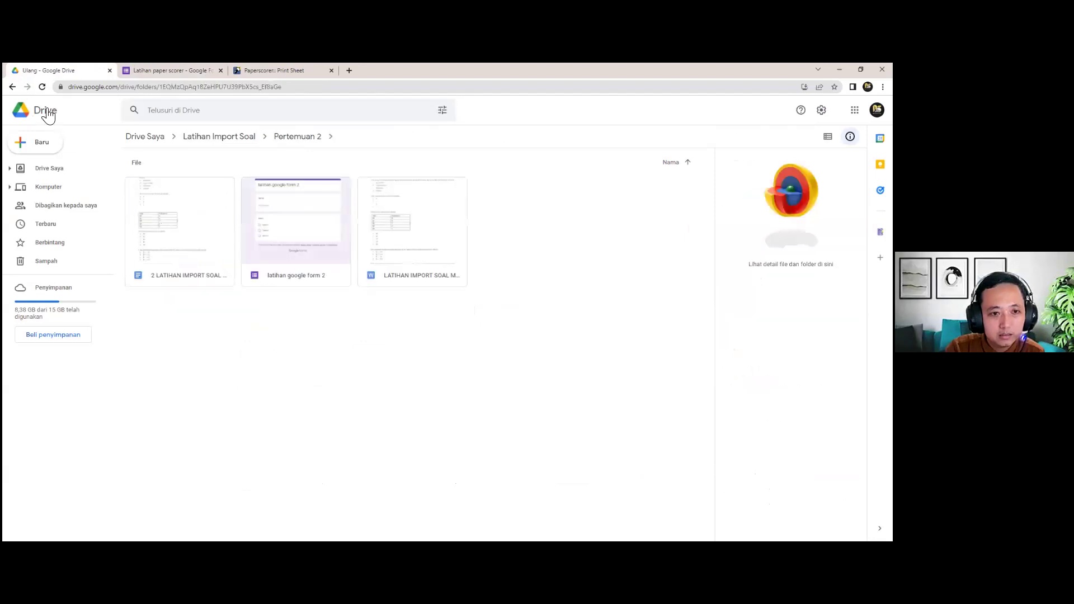
pyautogui.click(17, 89)
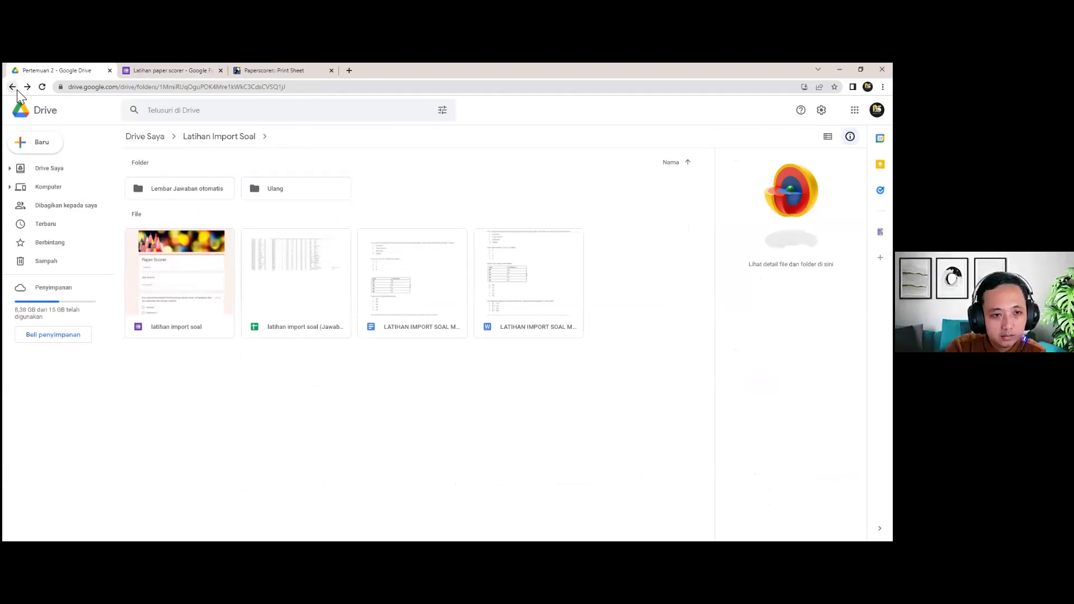
pyautogui.click(17, 91)
pyautogui.hotkey('alt', 'Left')
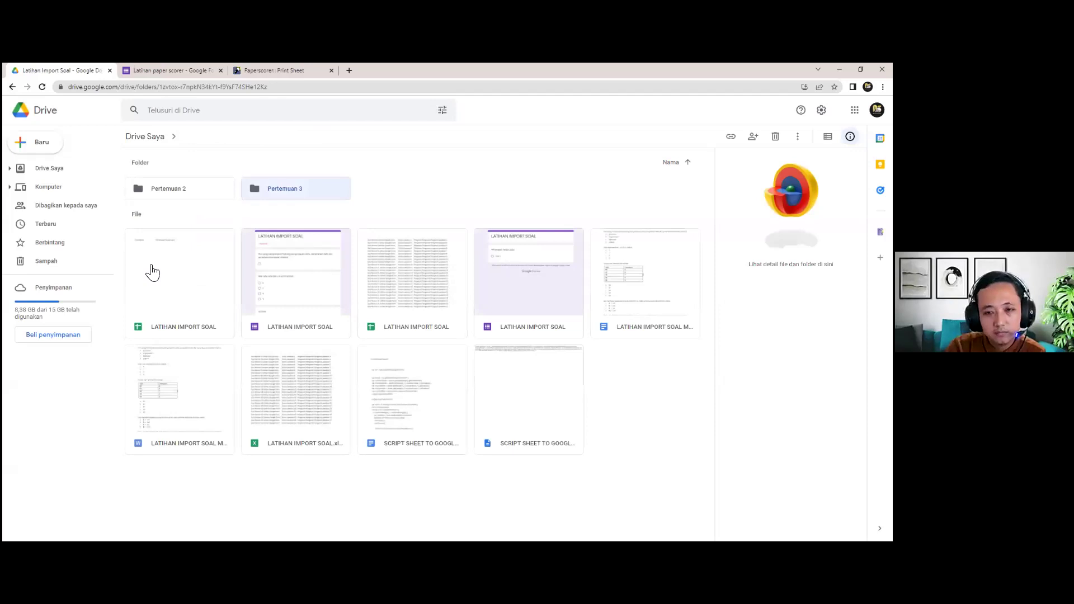
pyautogui.press('Return')
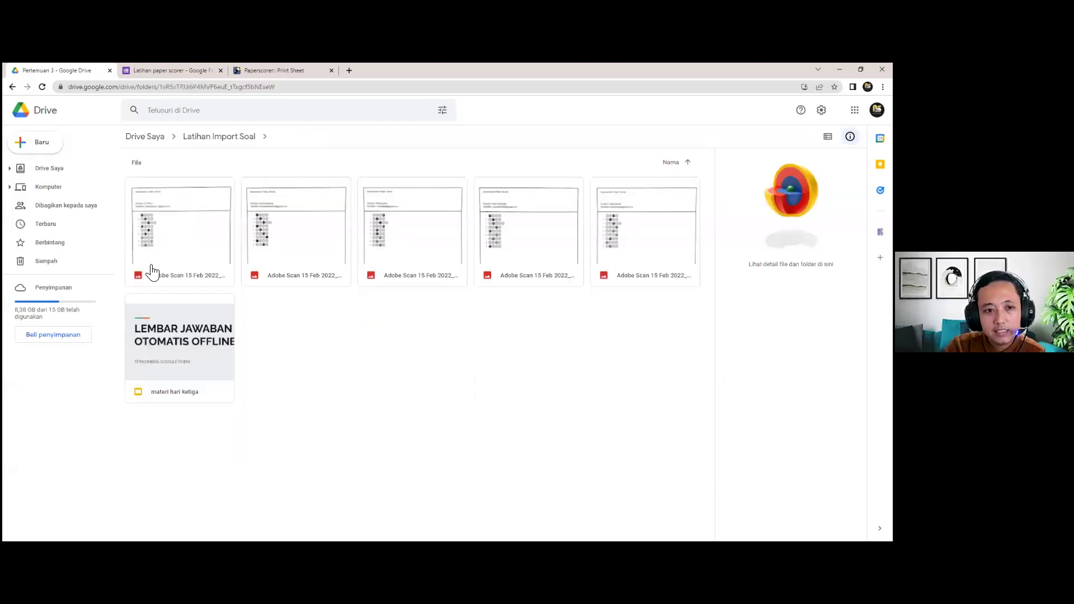
pyautogui.doubleClick(194, 235)
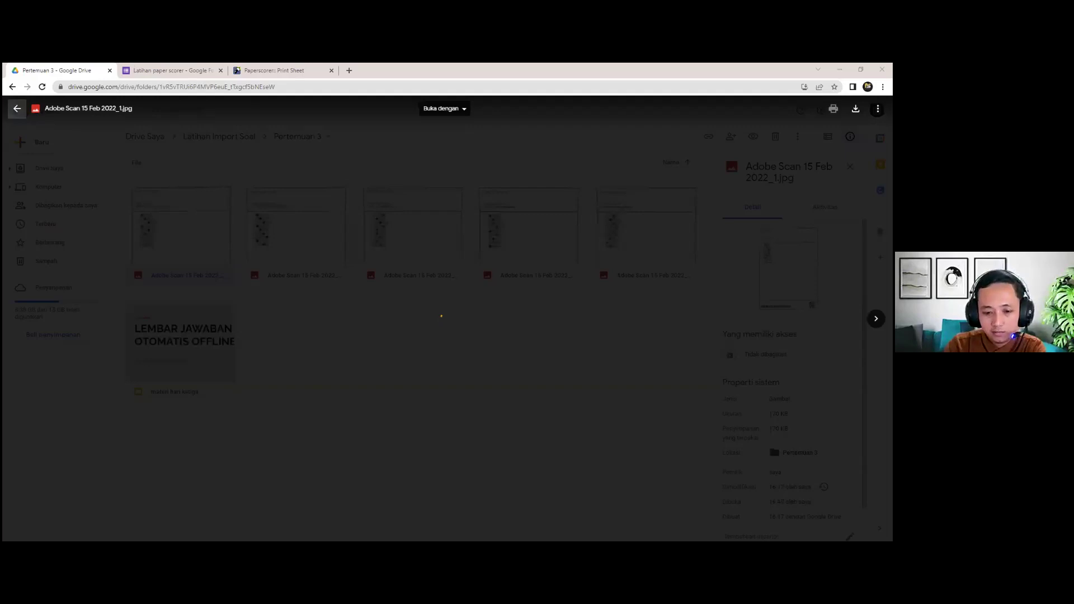
pyautogui.press('Escape')
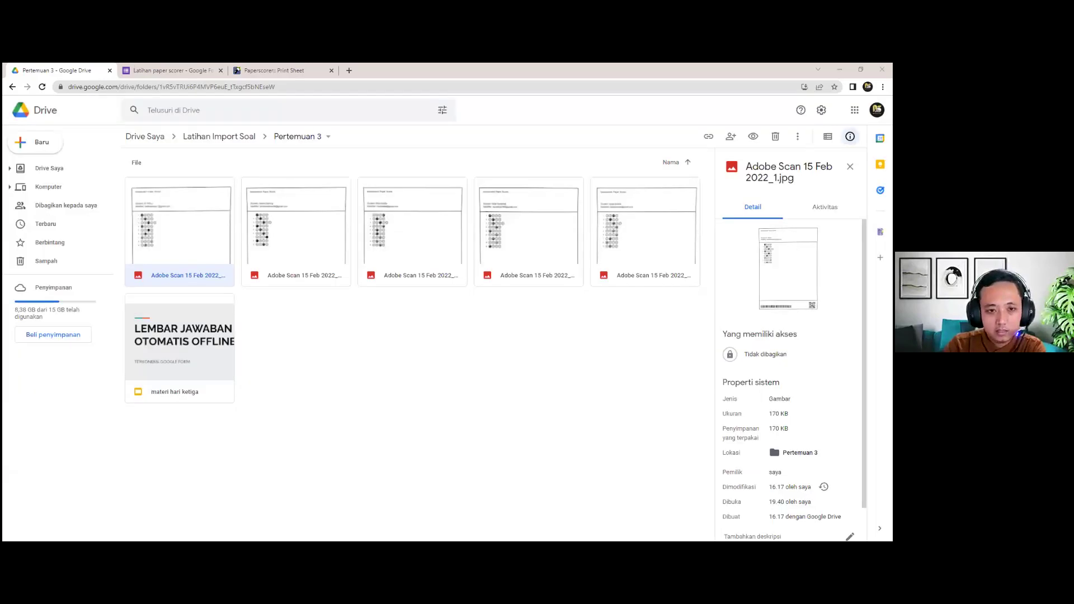
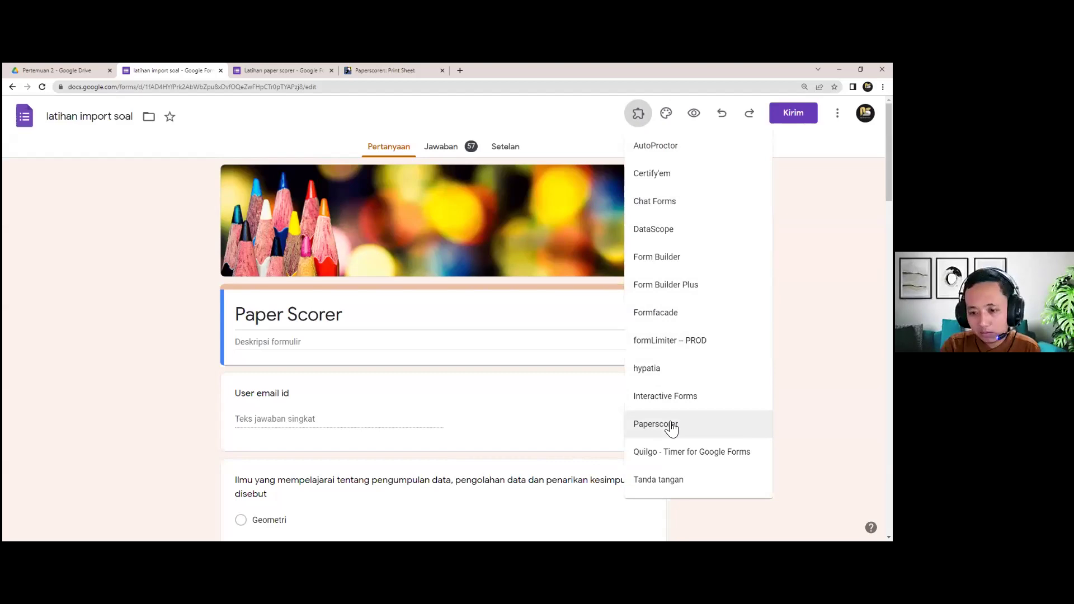
# - Launch Paperscorer on the "latihan import soal" form, open its answer-sheet upload page and read the image requirements, including PORTRAIT mode
pyautogui.click(670, 425)
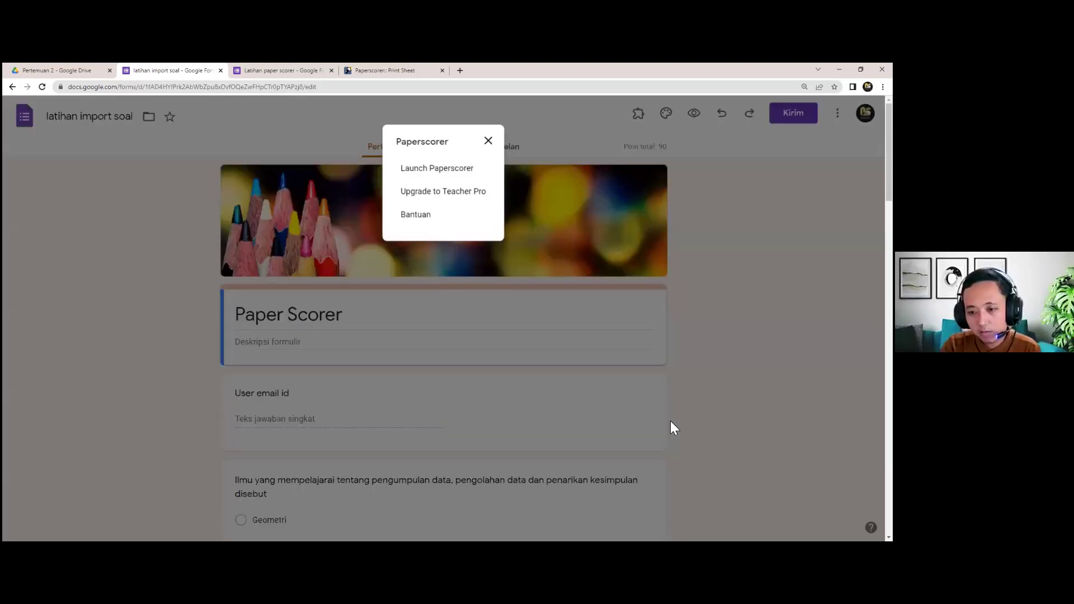
pyautogui.click(429, 168)
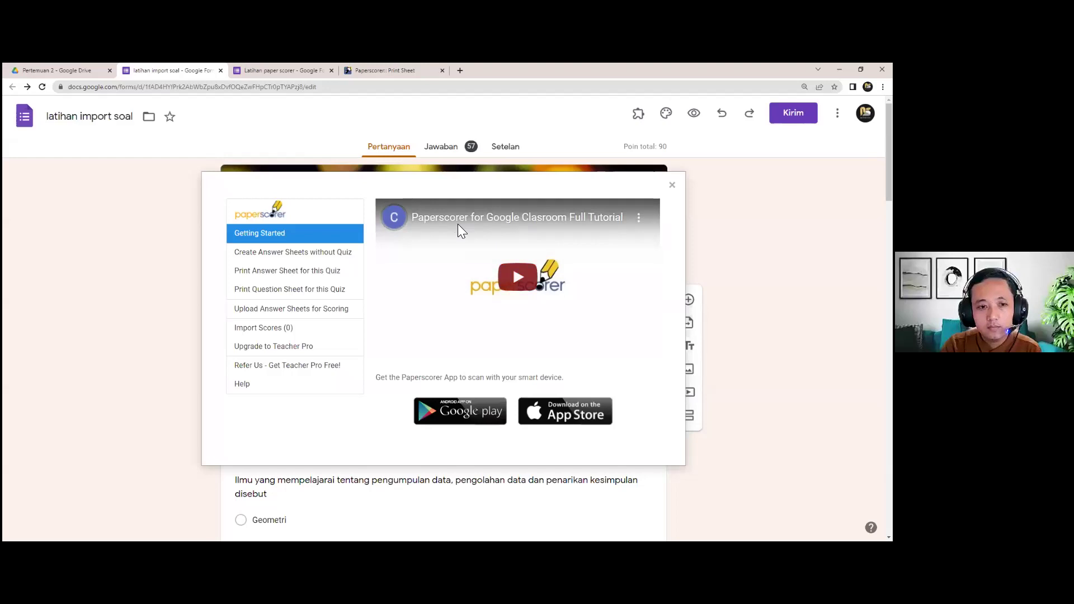
pyautogui.click(295, 311)
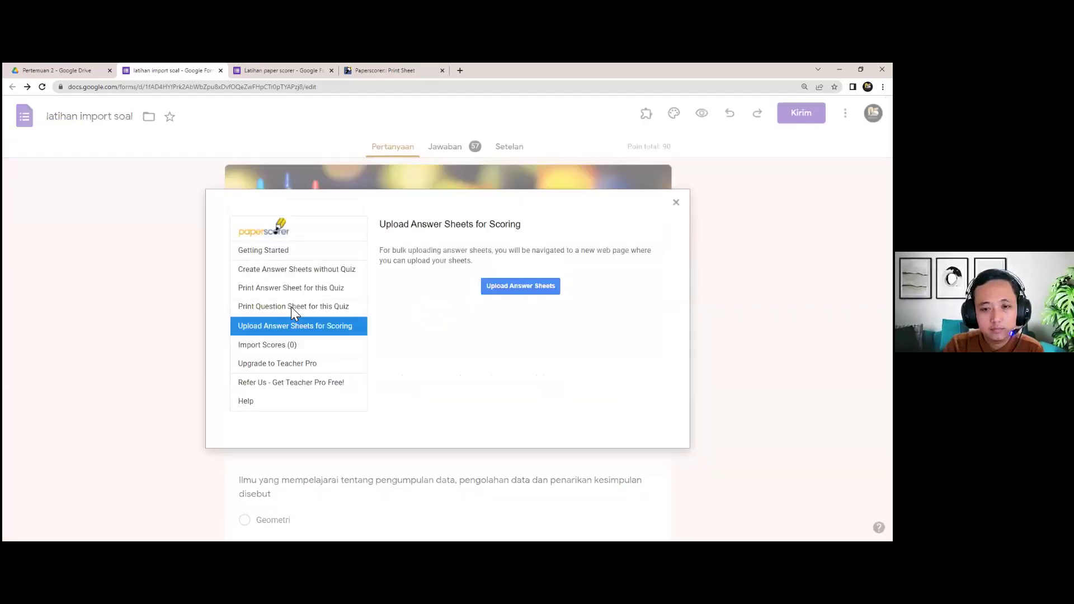
pyautogui.click(529, 285)
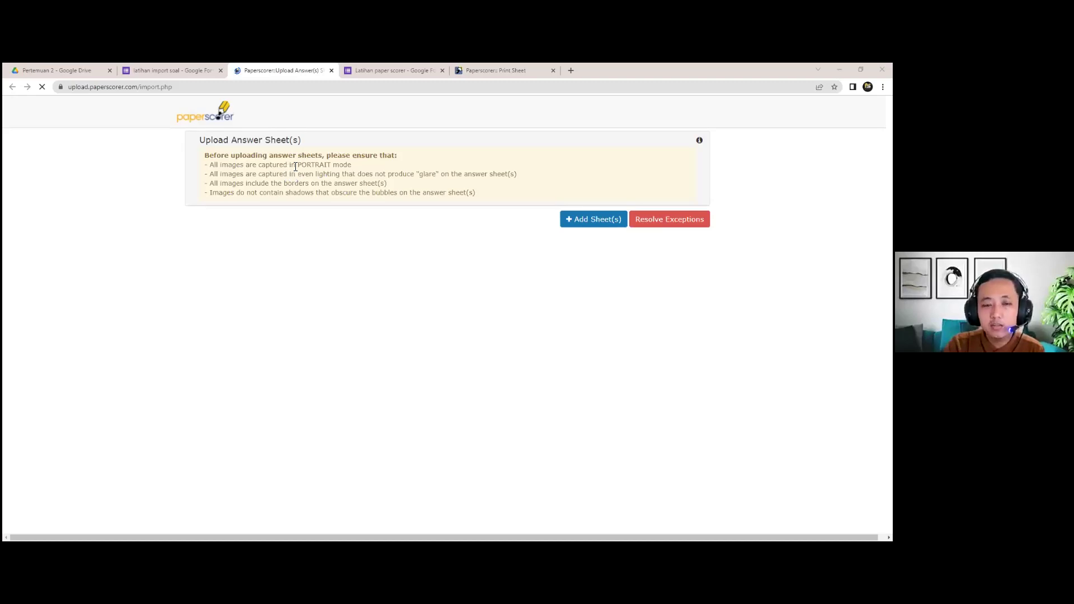
pyautogui.moveTo(296, 164); pyautogui.dragTo(334, 166)
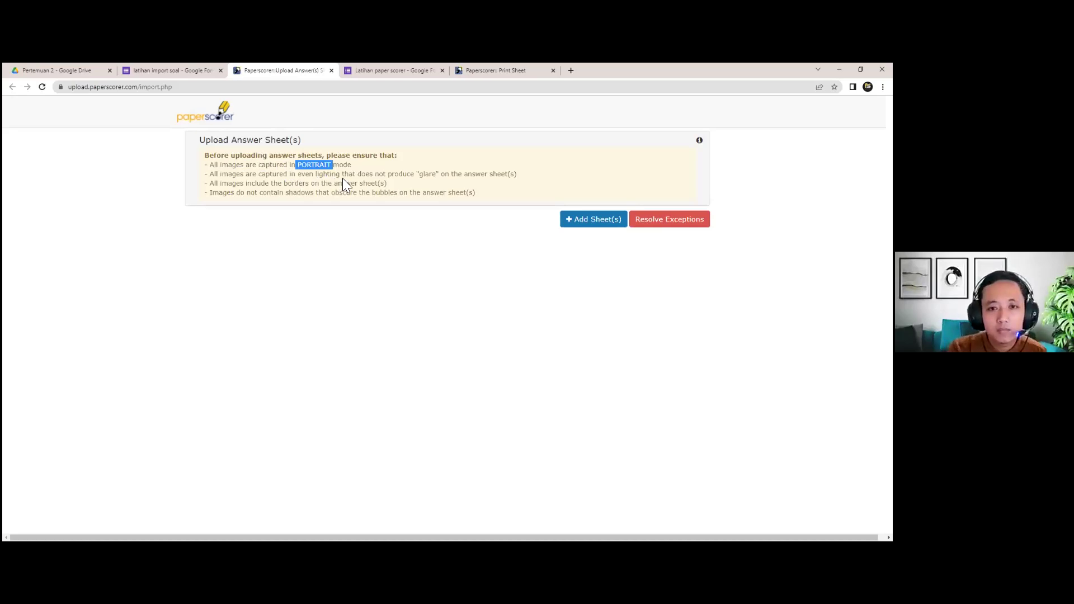
pyautogui.click(342, 178)
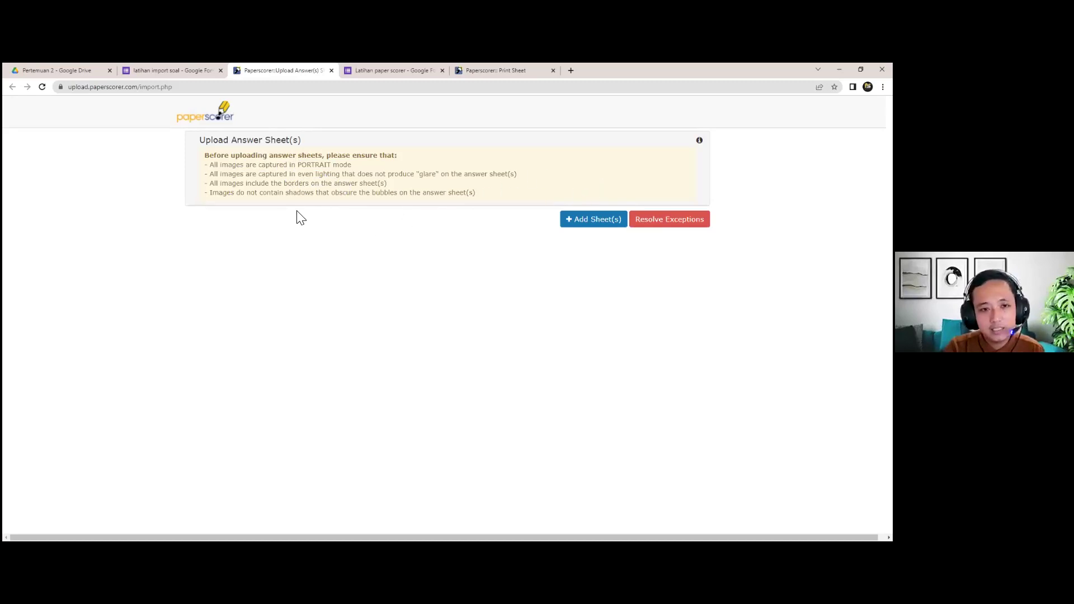
# - Upload the scans "Adobe Scan 15 Feb 2022_1.jpg" through "Adobe Scan 15 Feb 2022_5.jpg" from Downloads and check the total and success counts
pyautogui.click(593, 221)
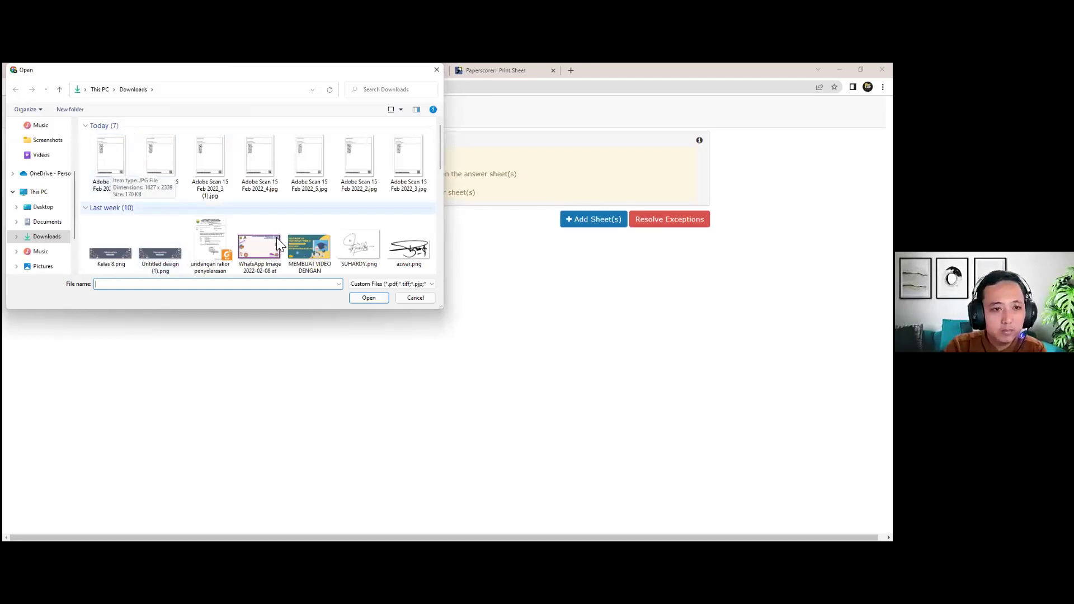
pyautogui.click(109, 154)
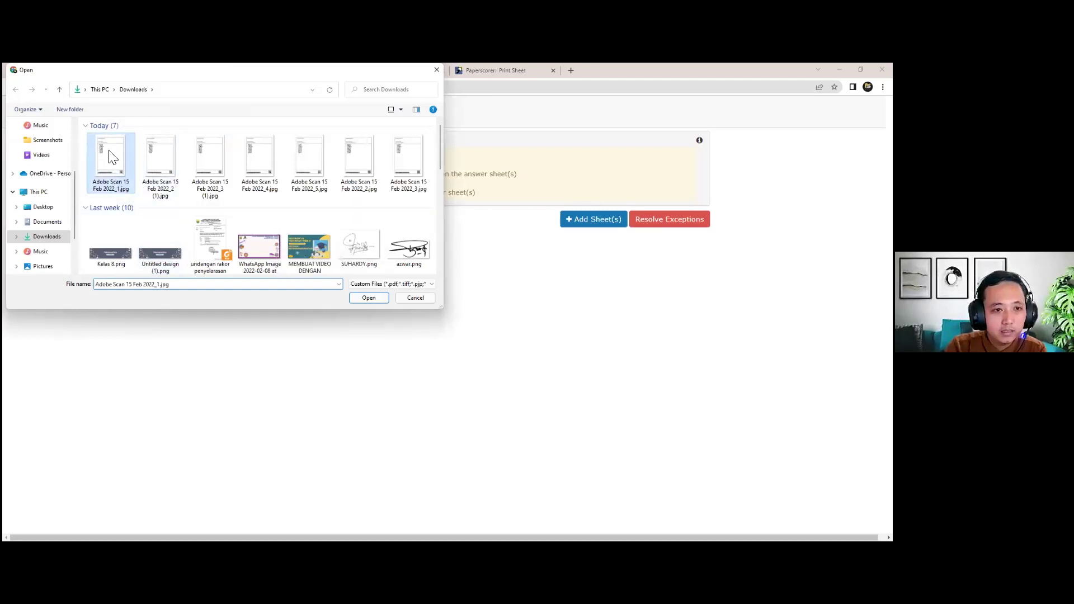
pyautogui.keyDown('ctrl'); pyautogui.click(258, 166); pyautogui.keyUp('ctrl')
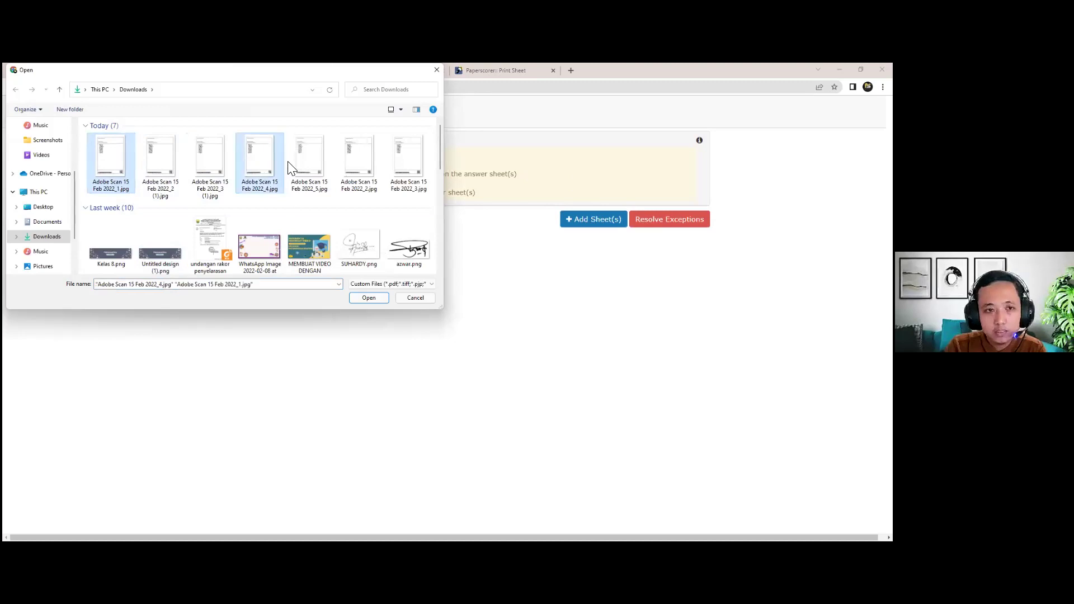
pyautogui.keyDown('ctrl'); pyautogui.click(295, 159); pyautogui.keyUp('ctrl')
pyautogui.keyDown('ctrl'); pyautogui.click(350, 158); pyautogui.keyUp('ctrl')
pyautogui.keyDown('ctrl'); pyautogui.click(407, 162); pyautogui.keyUp('ctrl')
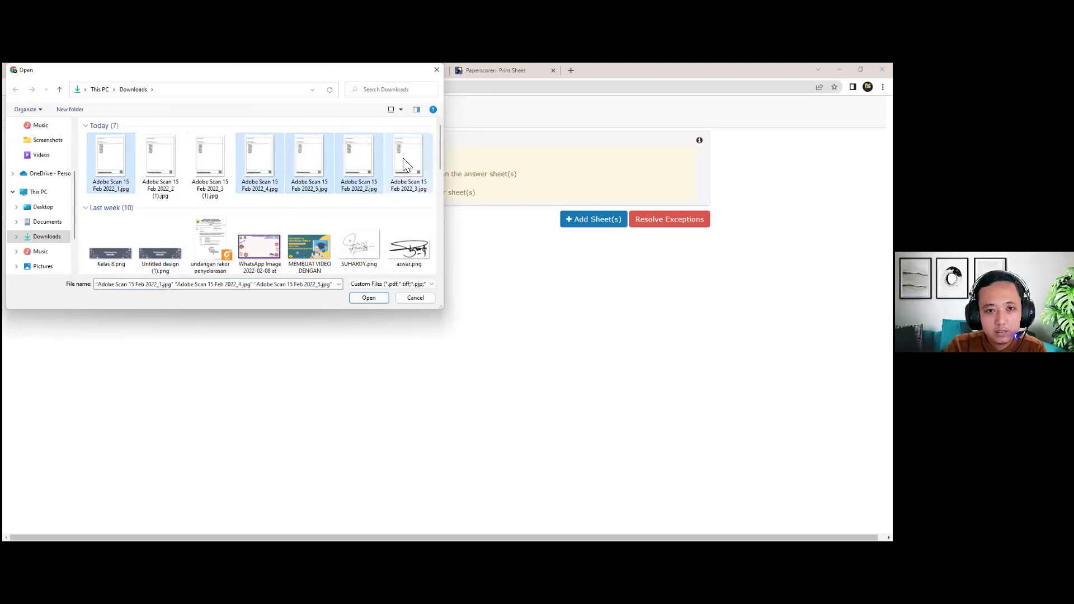
pyautogui.click(374, 298)
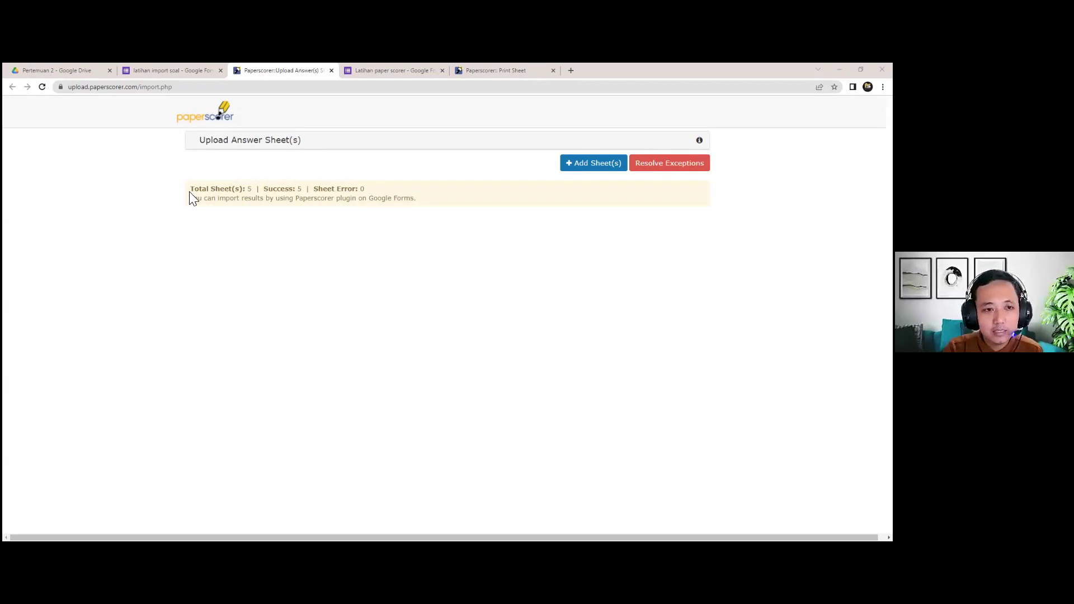
pyautogui.doubleClick(249, 189)
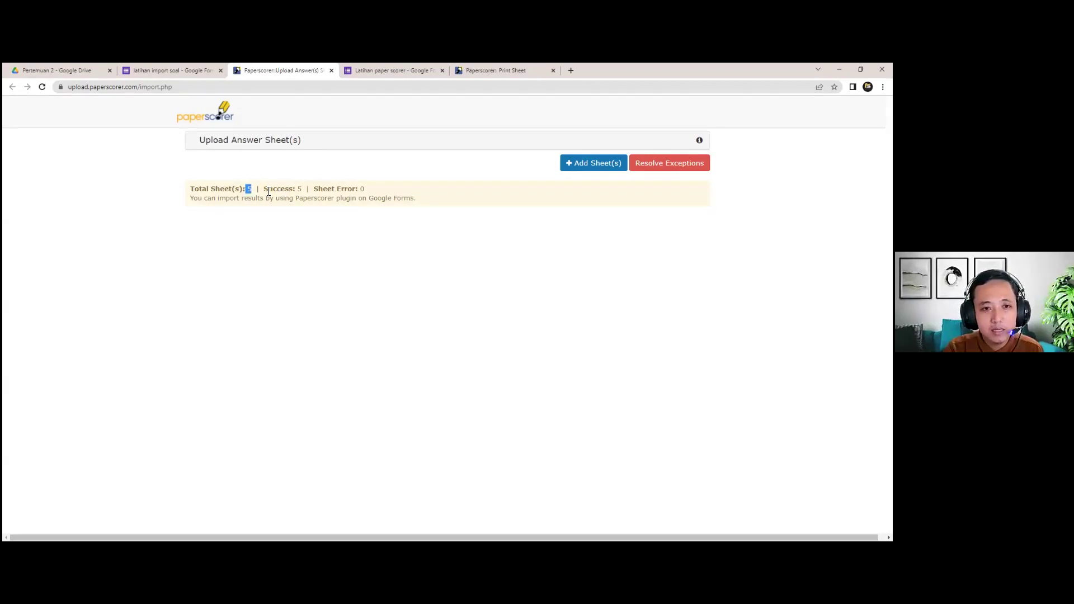
pyautogui.moveTo(263, 189); pyautogui.dragTo(306, 190)
pyautogui.click(308, 191)
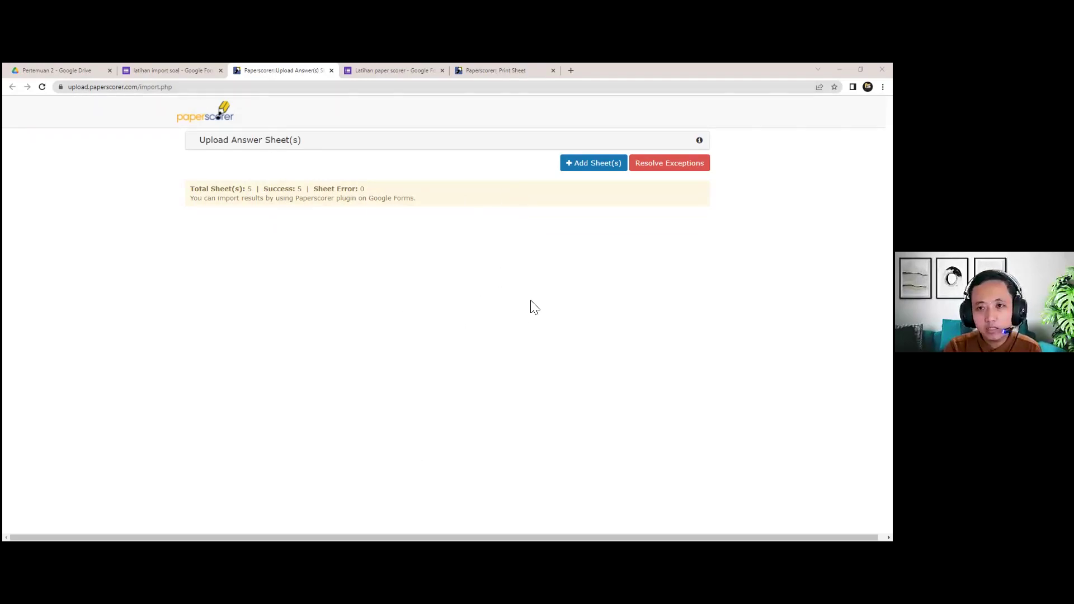
# - Return to the "latihan import soal" form, import the scores of the scanned answer sheets and close Paperscorer
pyautogui.click(188, 70)
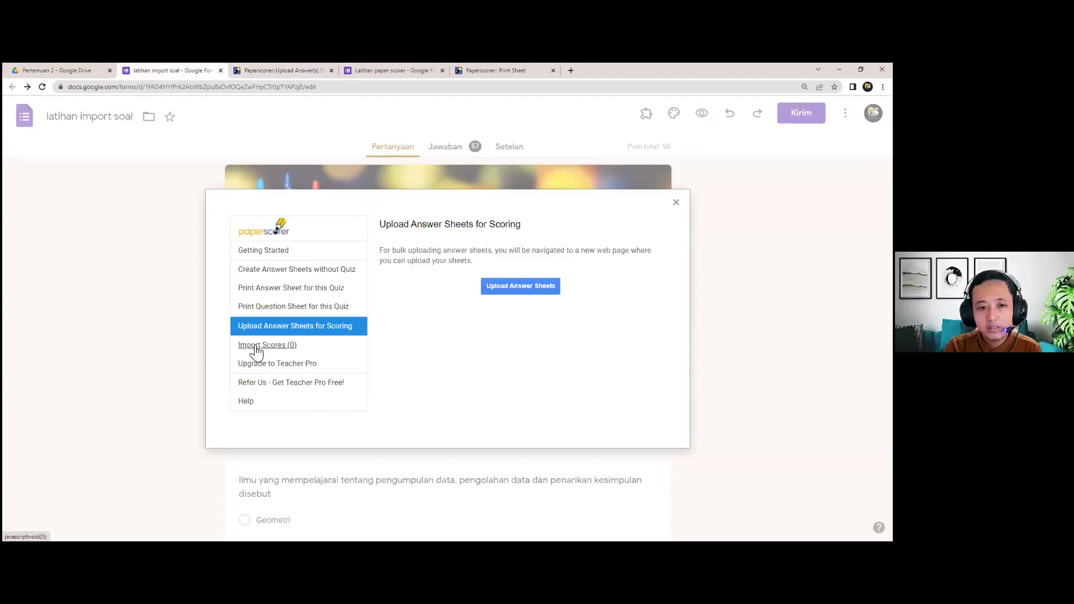
pyautogui.click(256, 347)
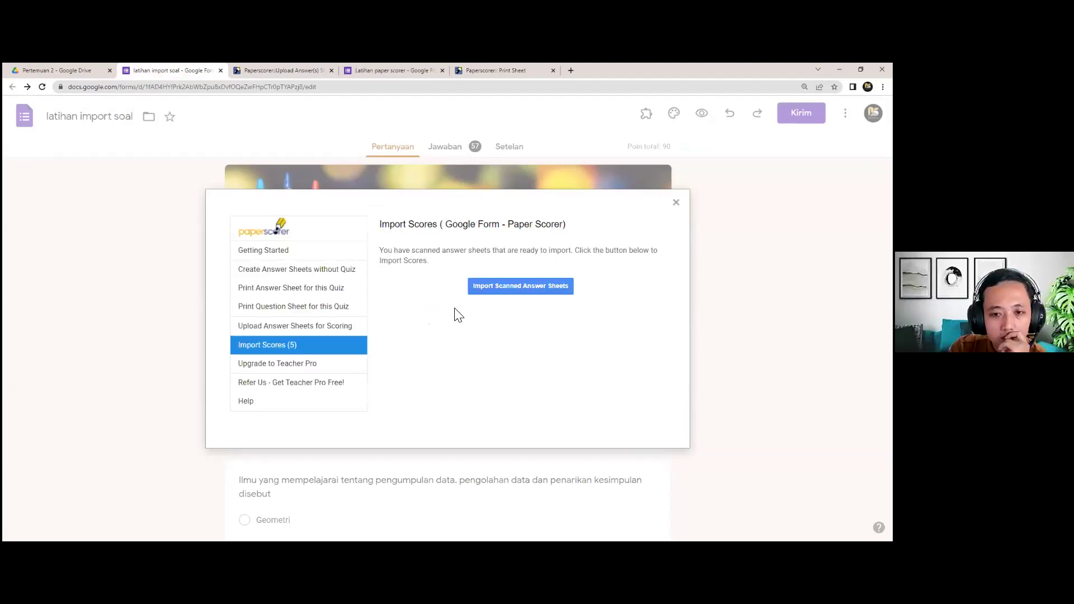
pyautogui.click(512, 286)
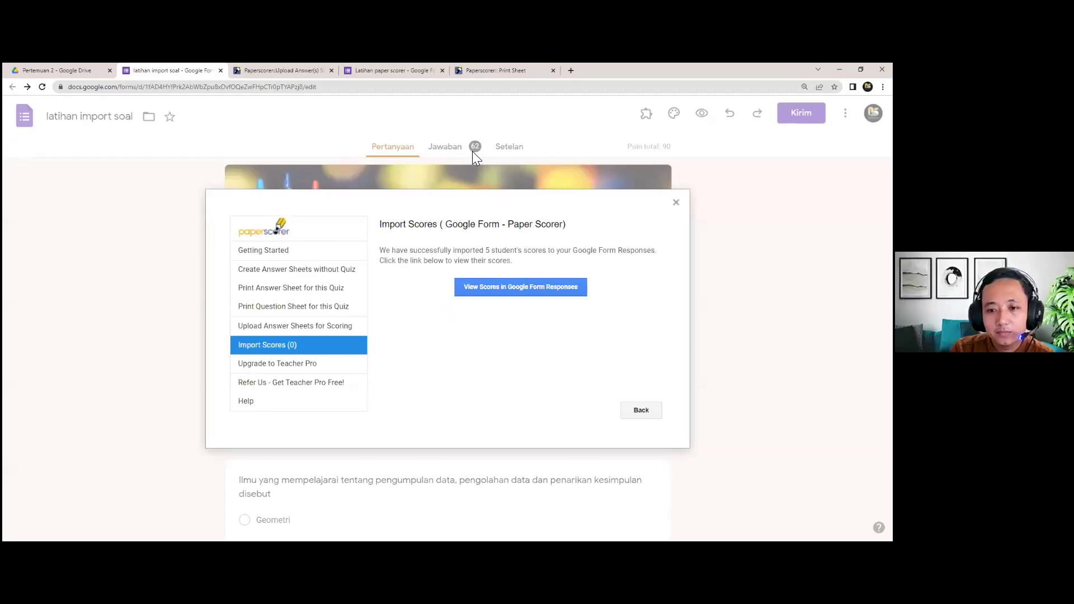
pyautogui.click(674, 203)
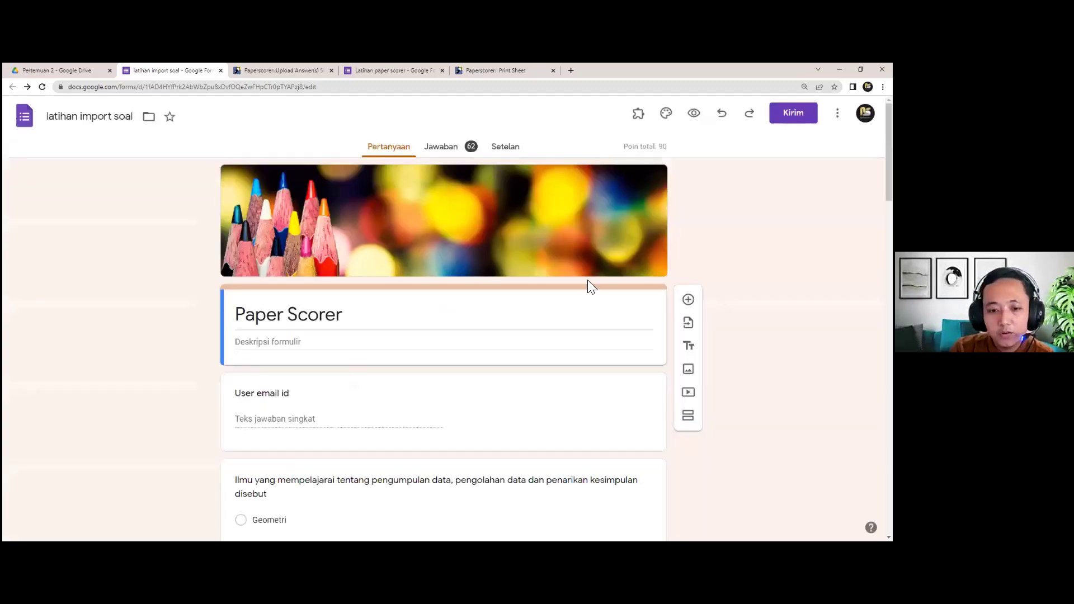
# - Show the form's individual responses and examine the first response's score and marked answers
pyautogui.click(470, 146)
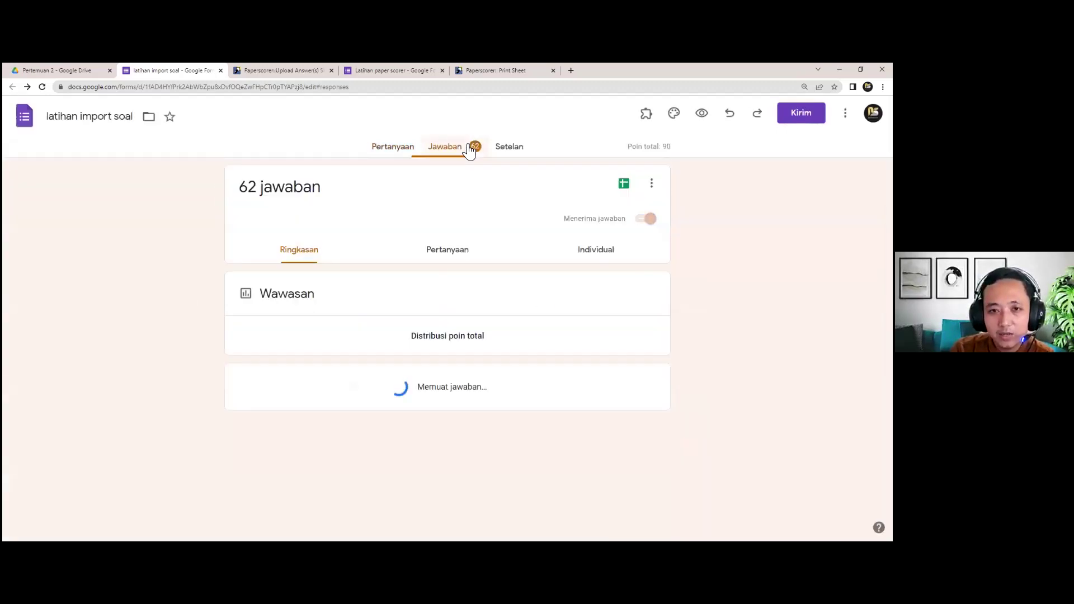
pyautogui.click(582, 252)
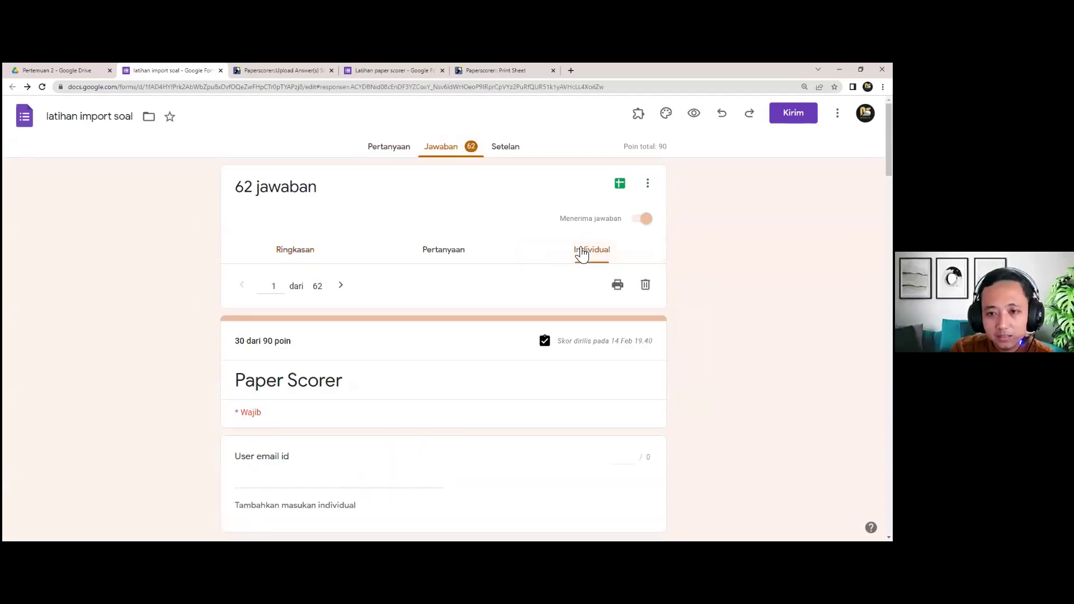
pyautogui.scroll(-3, 217, 421)
pyautogui.scroll(-2, 276, 358)
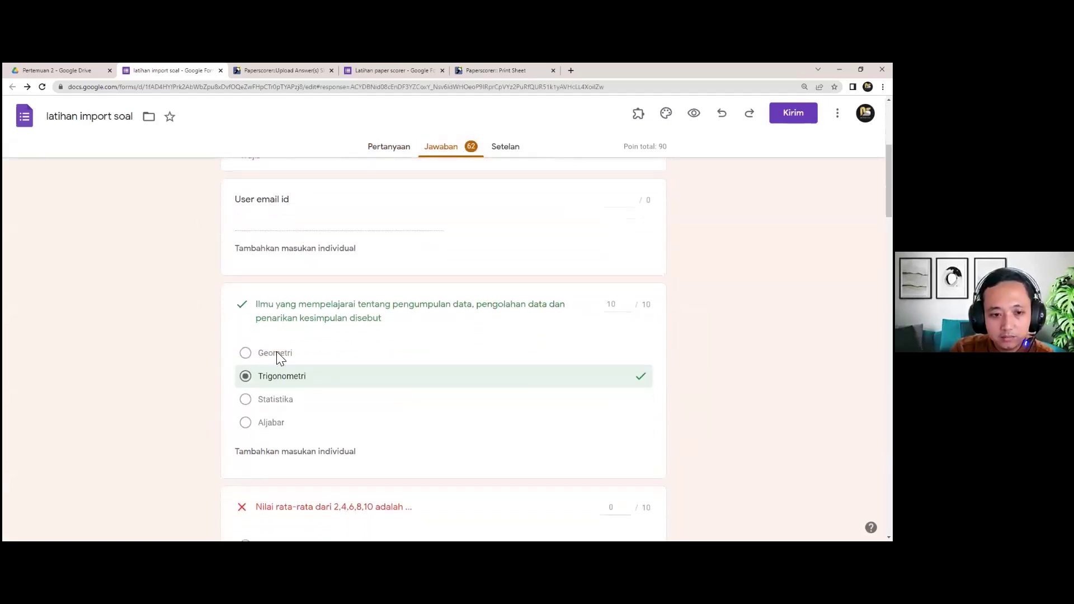
pyautogui.scroll(1, 375, 330)
pyautogui.scroll(3, 278, 247)
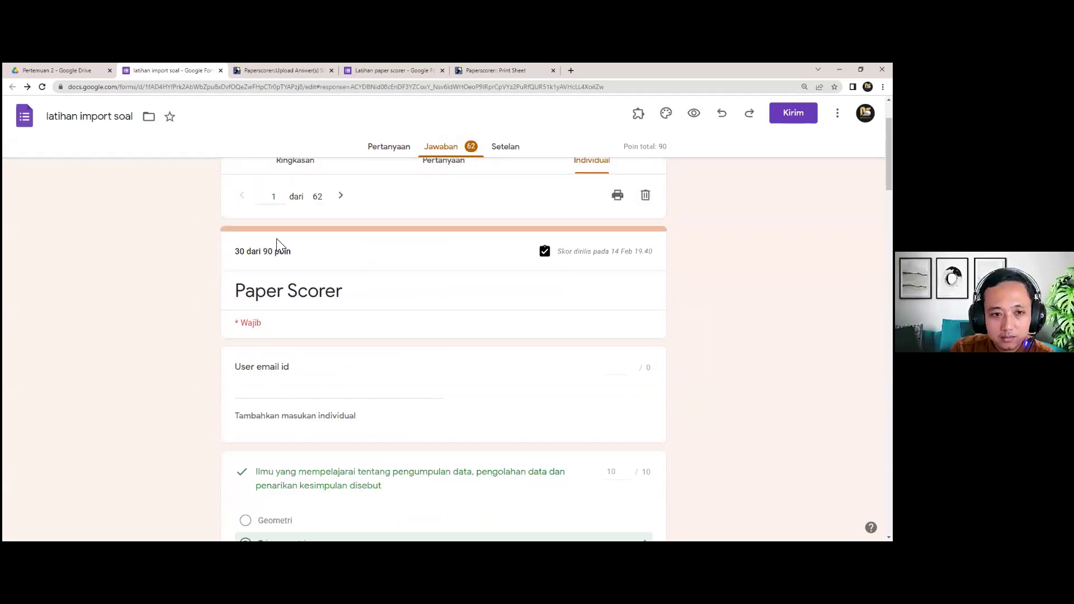
# - Go to individual response 62 and examine its score, respondent email field and the marking of each answer
pyautogui.doubleClick(275, 240)
pyautogui.write('62')
pyautogui.click(312, 260)
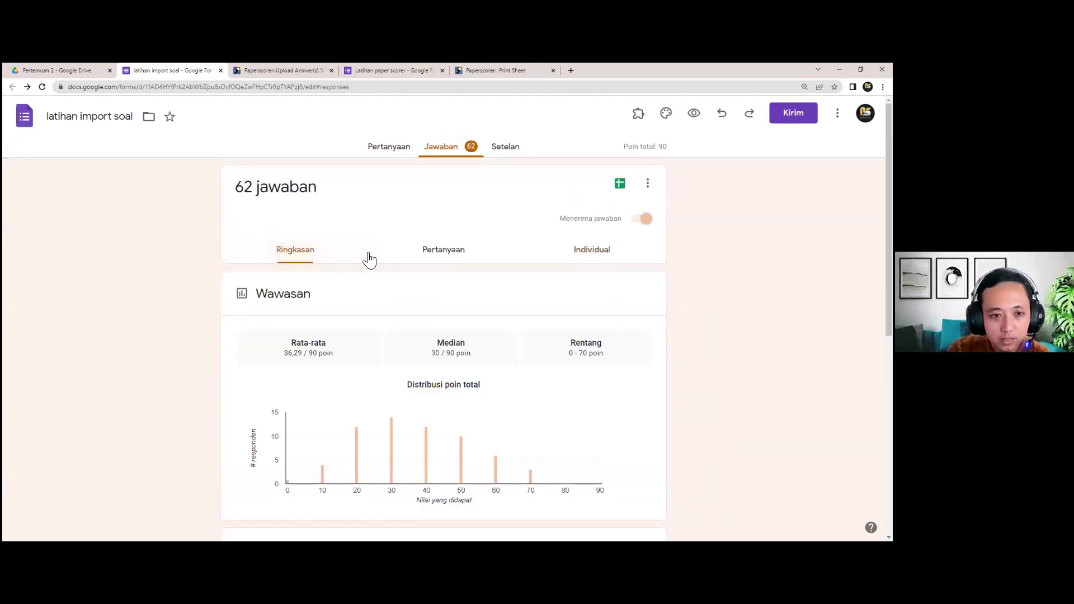
pyautogui.click(578, 258)
pyautogui.scroll(-5, 355, 290)
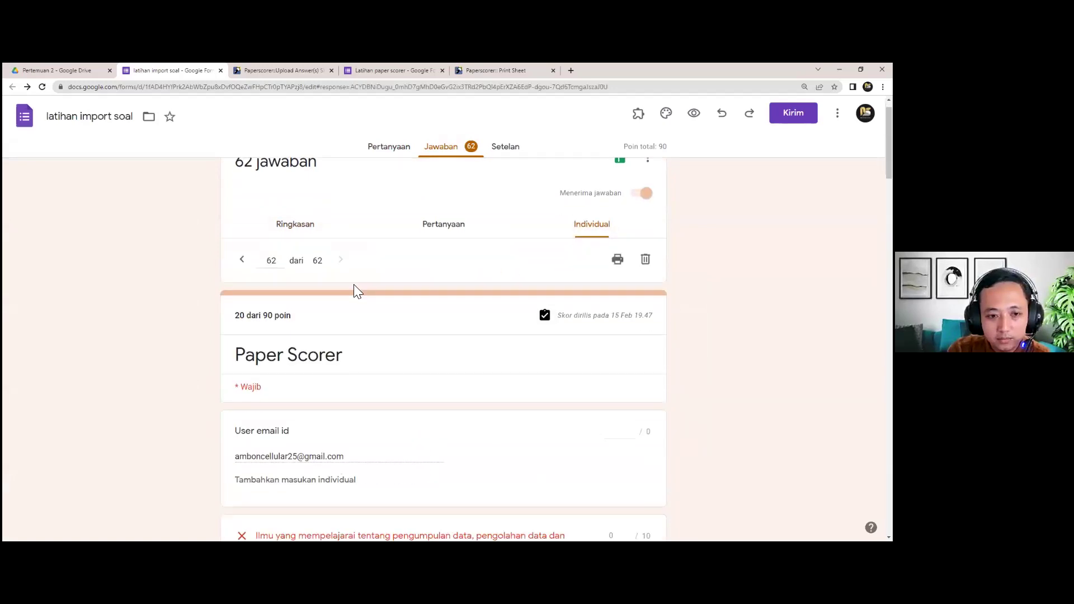
pyautogui.scroll(-10, 338, 327)
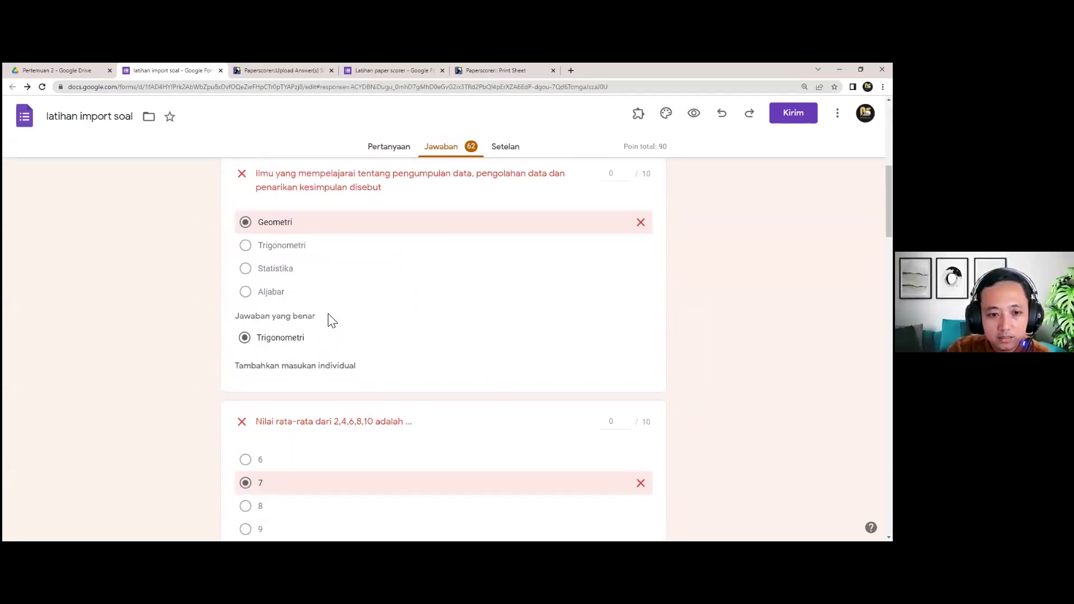
pyautogui.scroll(-12, 332, 319)
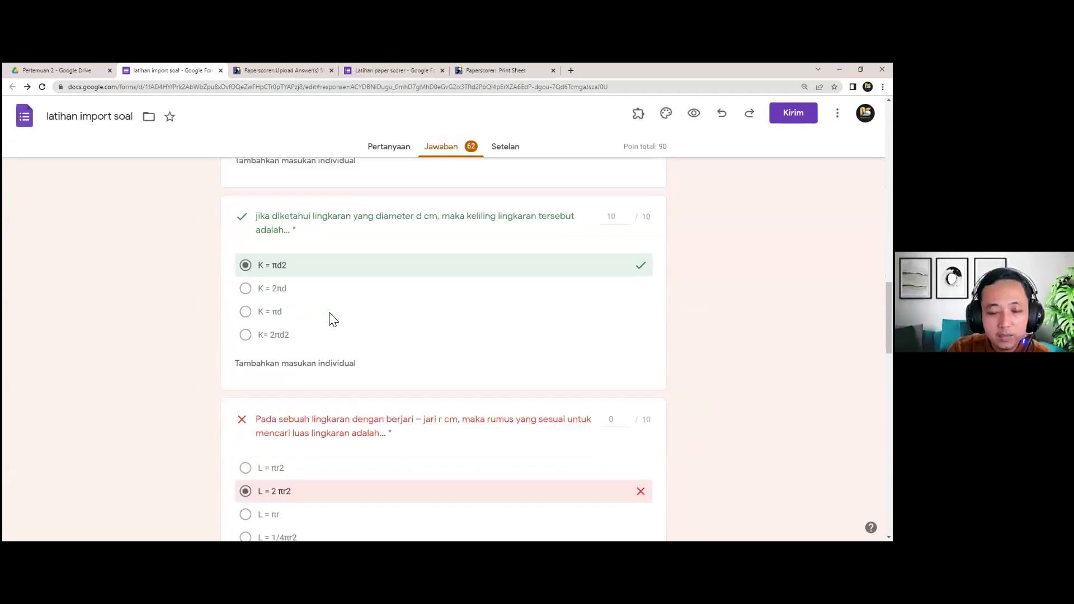
# - Examine the marking of the remaining answers in individual response 62 and return to its score and header
pyautogui.scroll(-4, 332, 320)
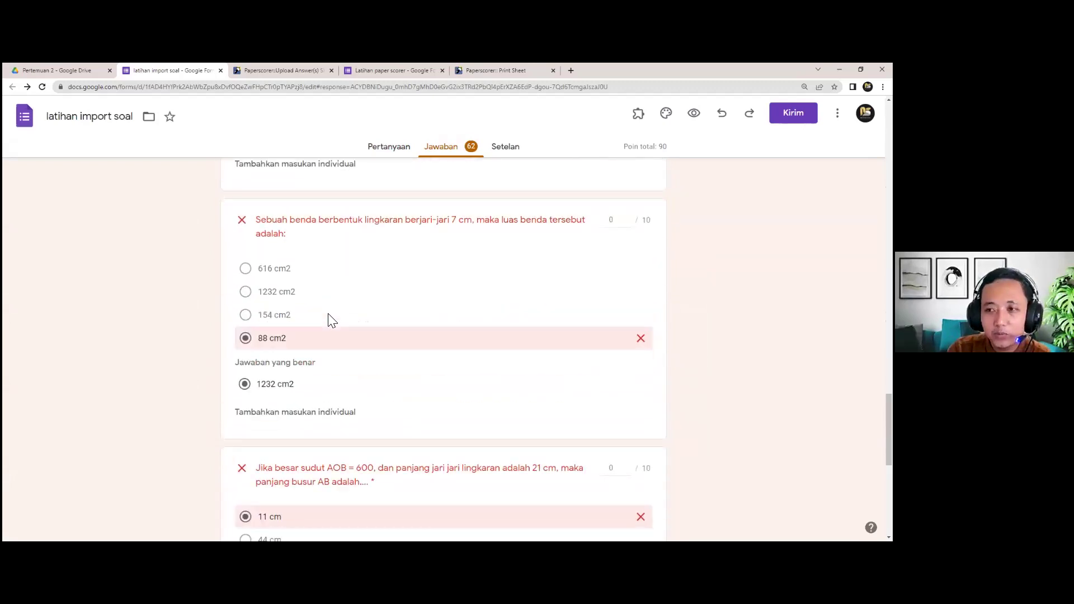
pyautogui.scroll(-8, 331, 321)
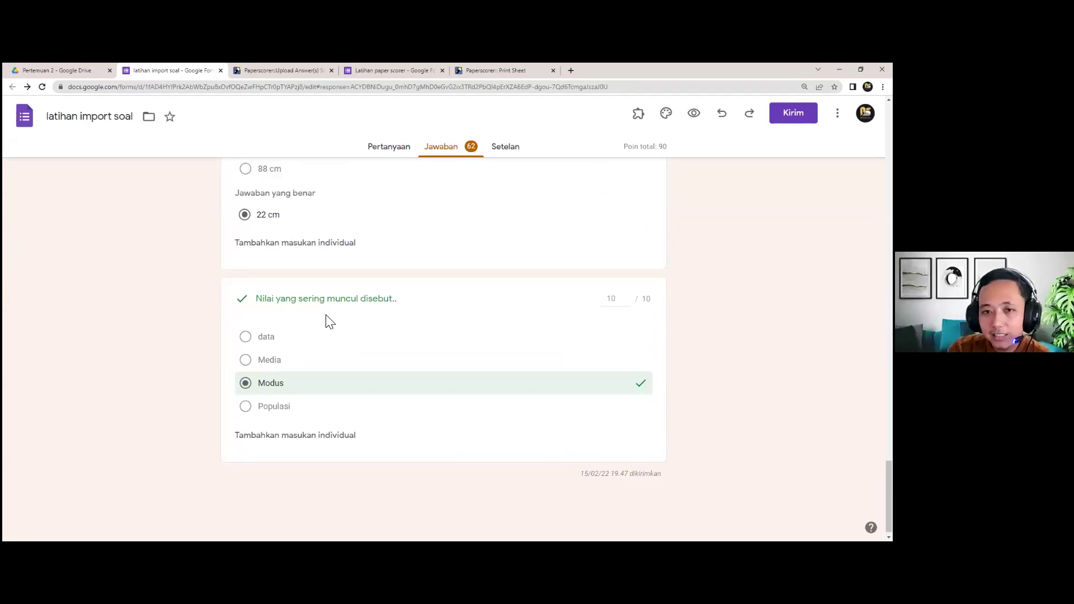
pyautogui.scroll(5, 329, 320)
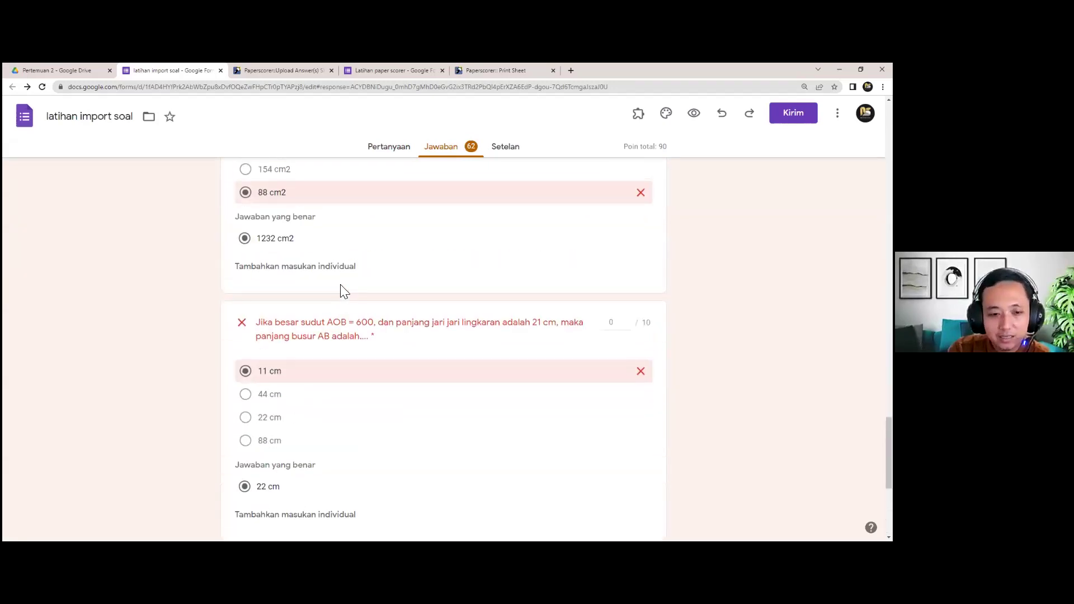
pyautogui.scroll(15, 343, 288)
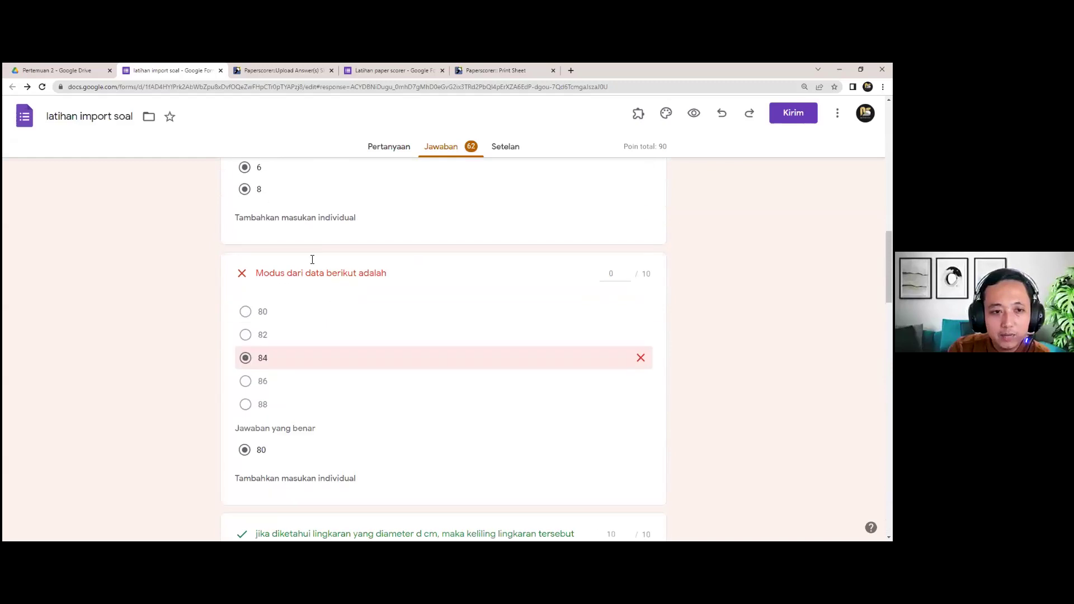
pyautogui.scroll(10, 312, 261)
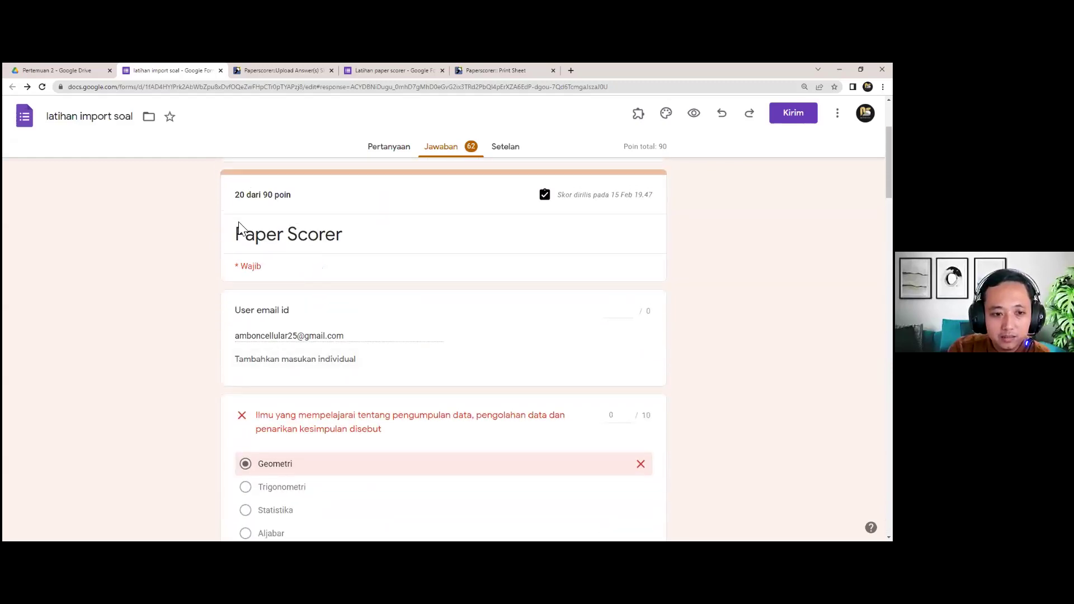
pyautogui.scroll(3, 398, 281)
# - Go back through individual responses 61, 60 and 59, examining each one's score, respondent email field and first answers
pyautogui.click(242, 285)
pyautogui.scroll(-3, 269, 307)
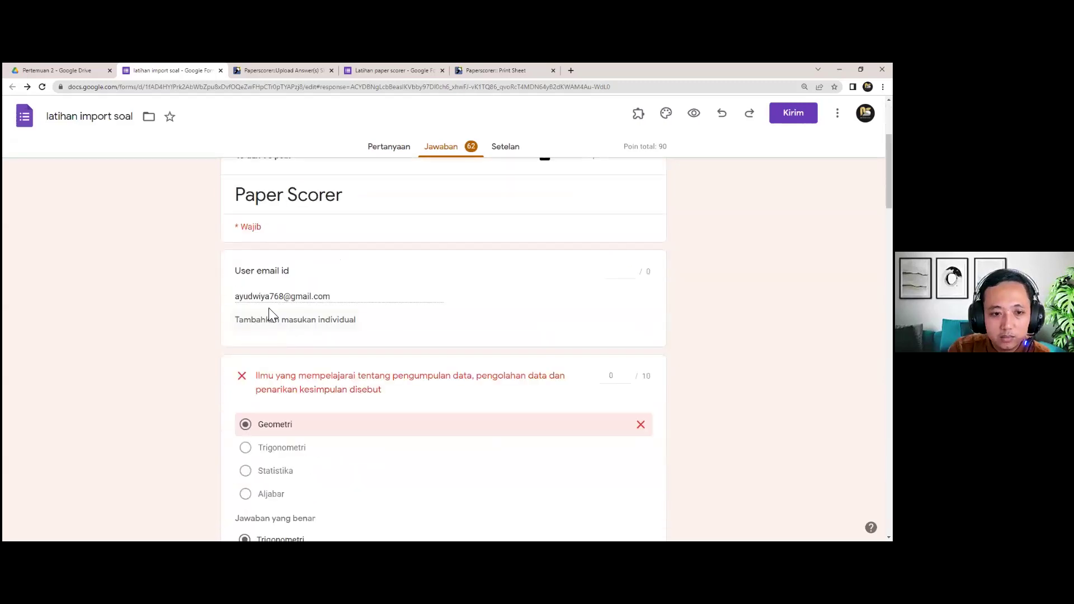
pyautogui.scroll(1, 241, 209)
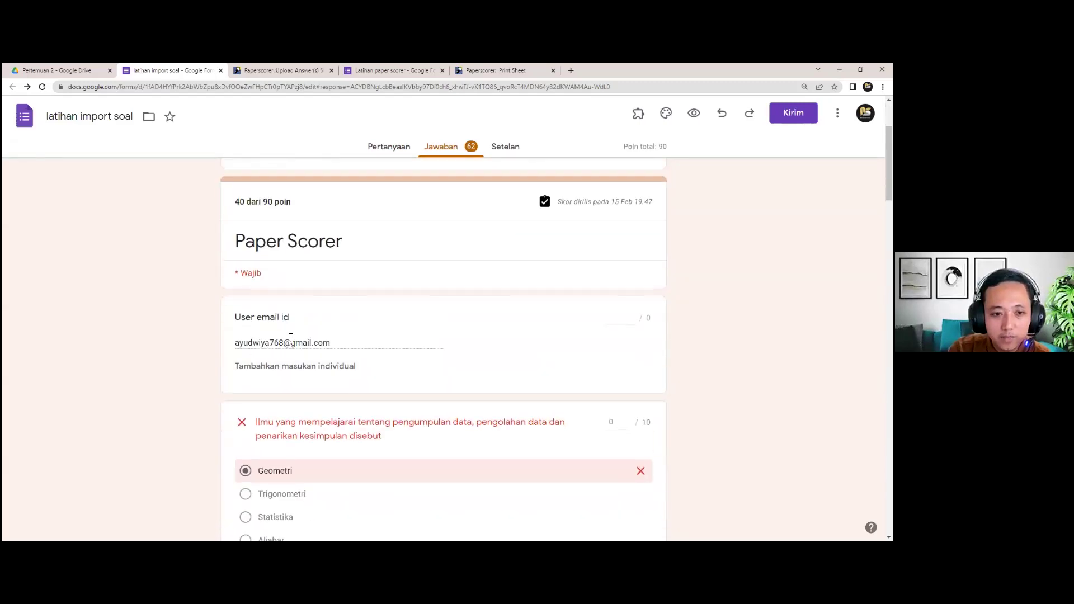
pyautogui.scroll(1, 268, 280)
pyautogui.click(242, 192)
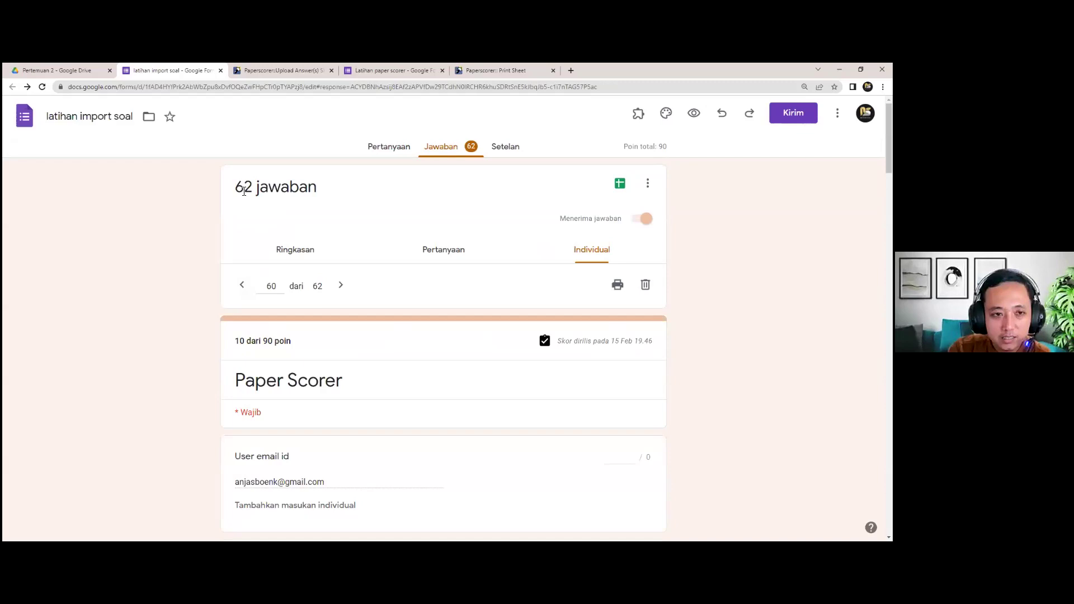
pyautogui.scroll(-4, 281, 311)
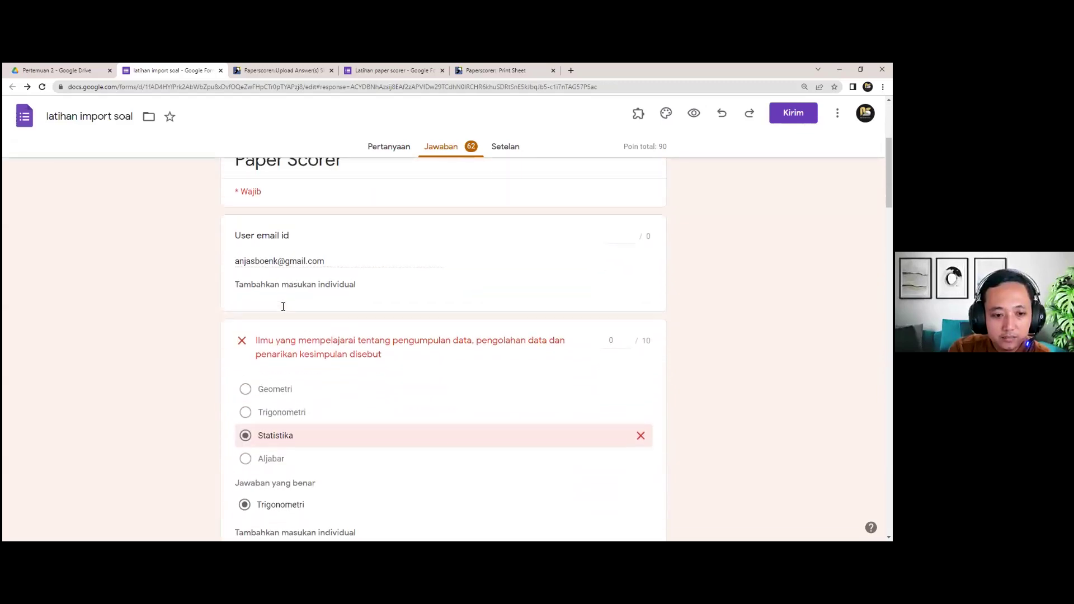
pyautogui.scroll(4, 263, 279)
pyautogui.click(242, 285)
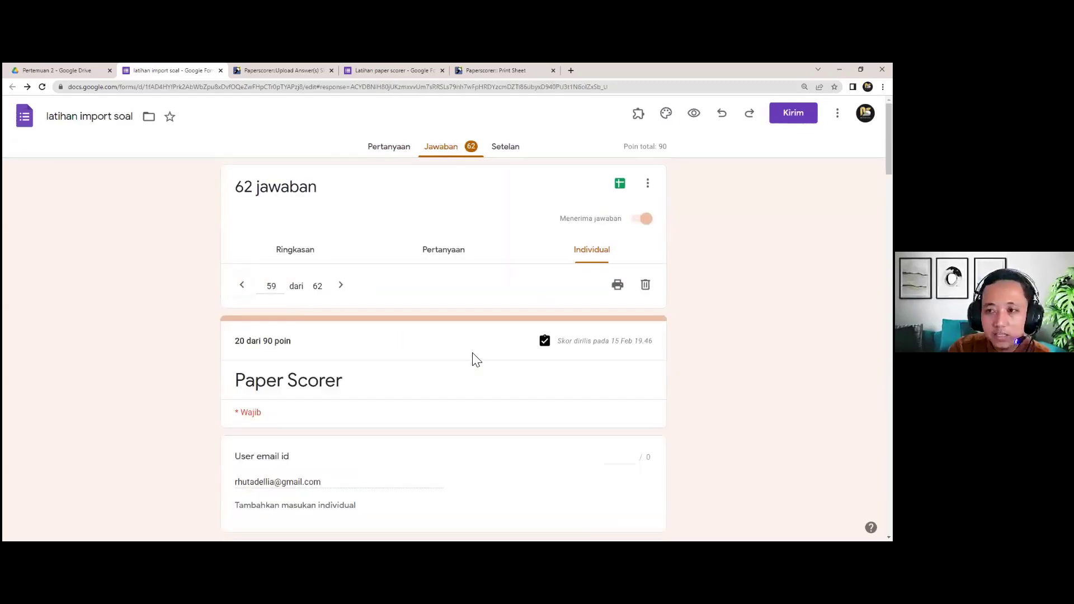
# - Open the linked response spreadsheet, select the timestamps in A58:A63, examine the imported rows and close the spreadsheet
pyautogui.click(621, 185)
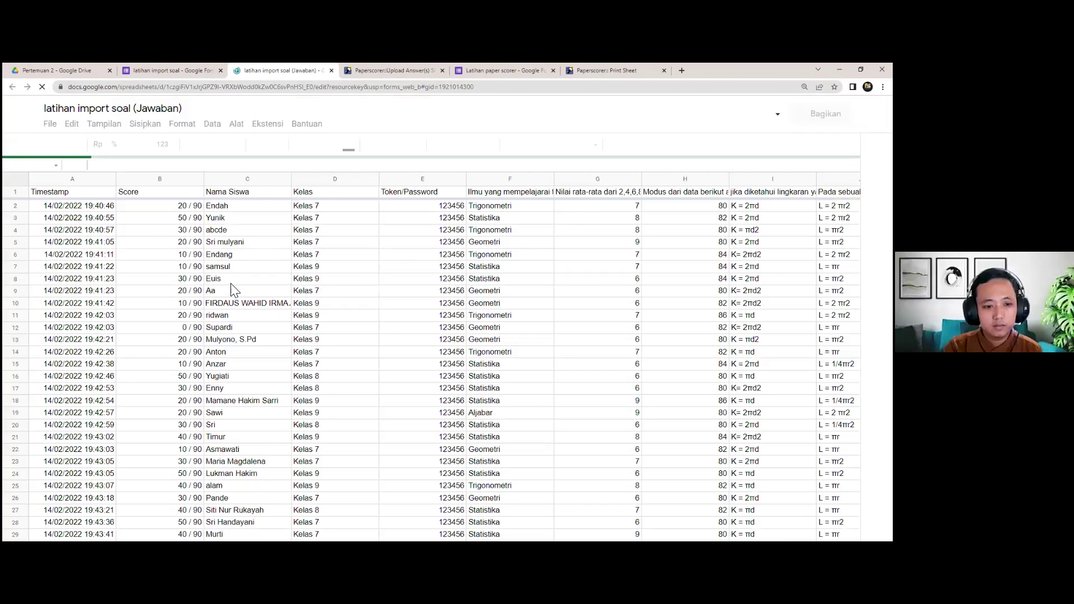
pyautogui.scroll(-10, 307, 336)
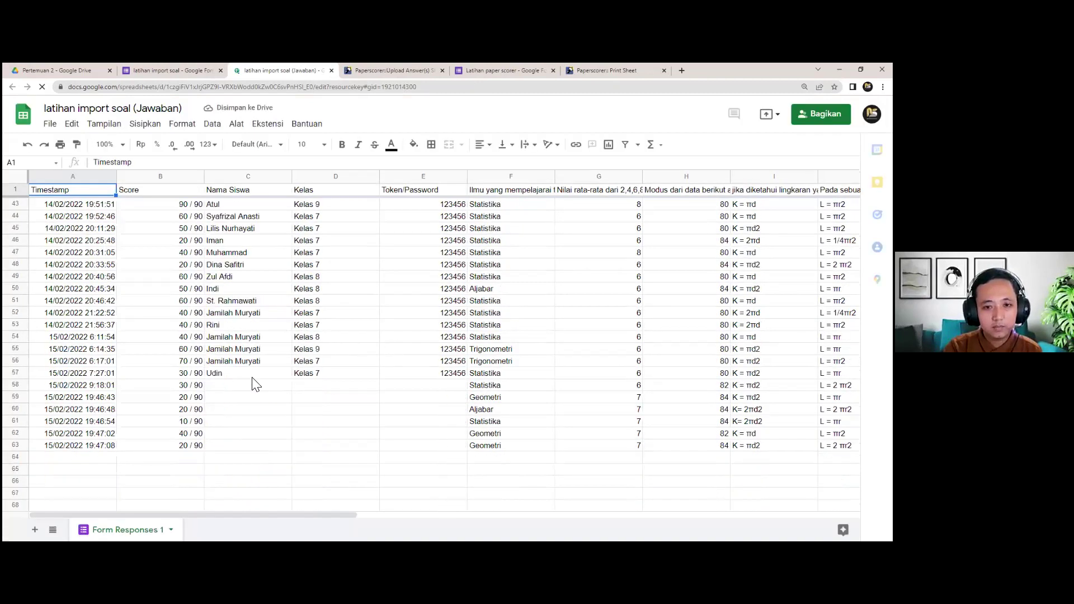
pyautogui.moveTo(56, 301); pyautogui.dragTo(81, 361)
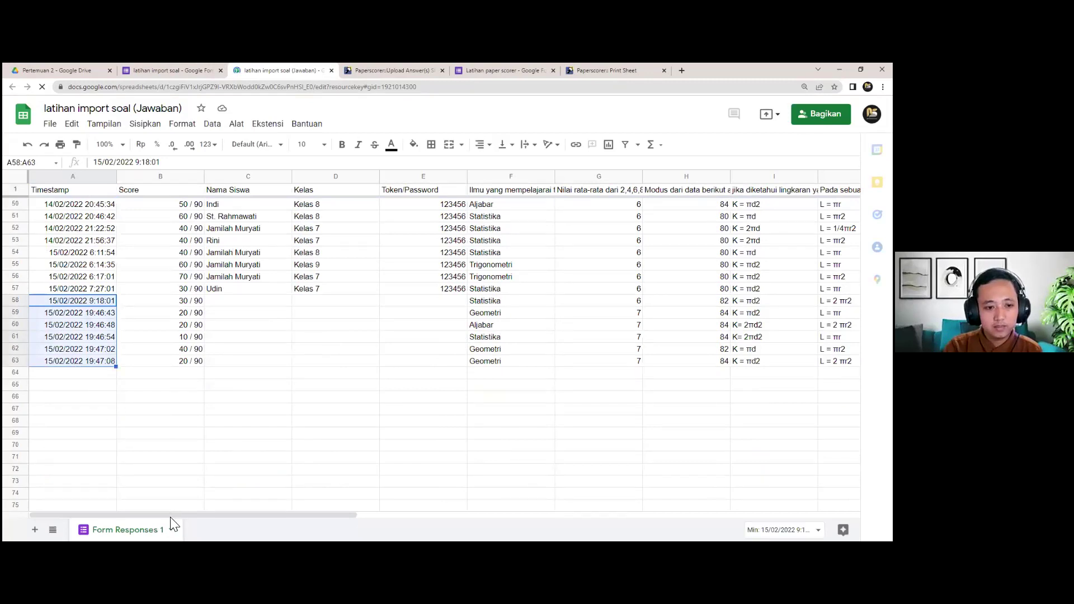
pyautogui.moveTo(169, 515)
pyautogui.mouseDown()
pyautogui.moveTo(526, 515)
pyautogui.moveTo(166, 515)
pyautogui.mouseUp()
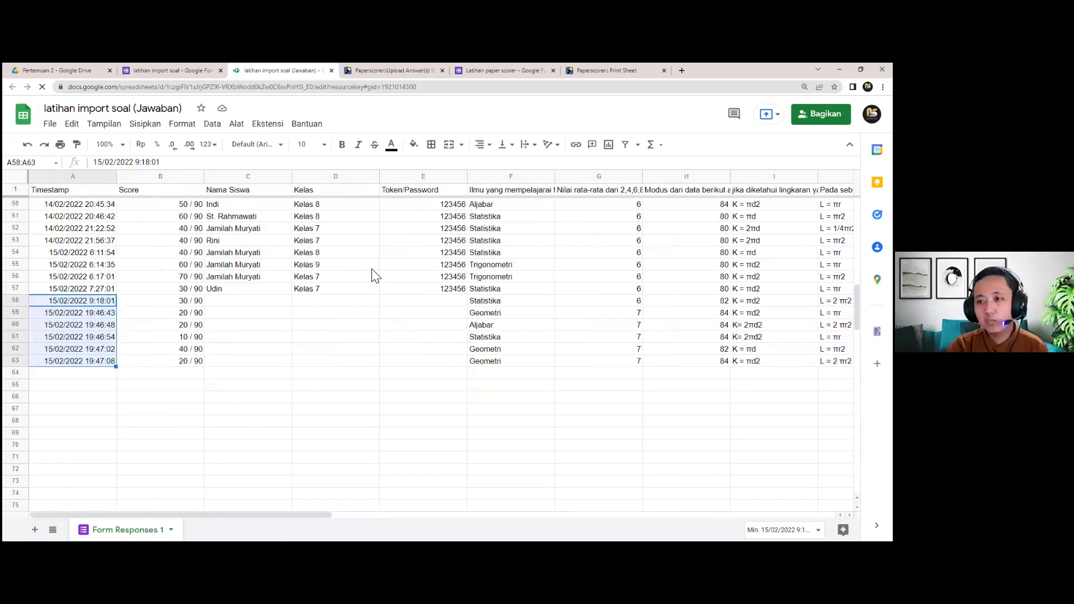
pyautogui.scroll(3, 334, 199)
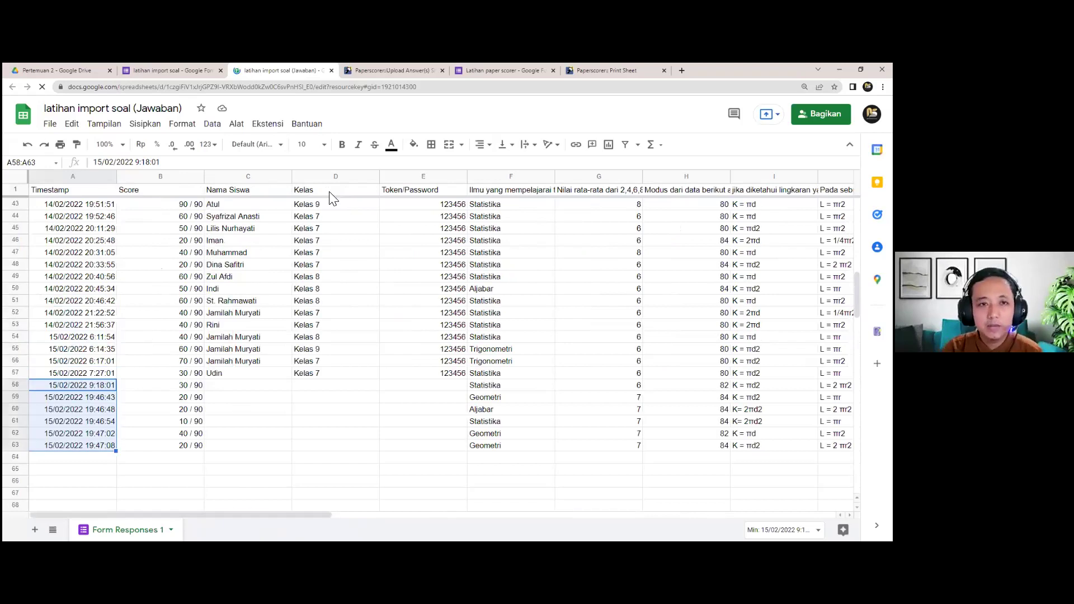
pyautogui.hotkey('ctrl', 'w')
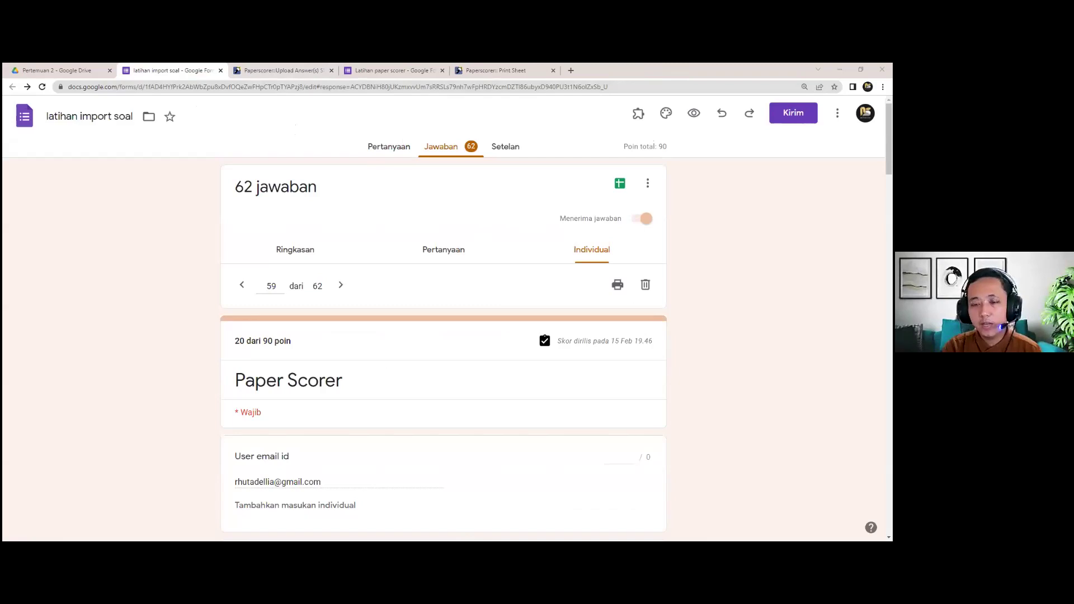
# - Return to the form's questions and examine the title, the user email id field and the first quiz question
pyautogui.click(381, 153)
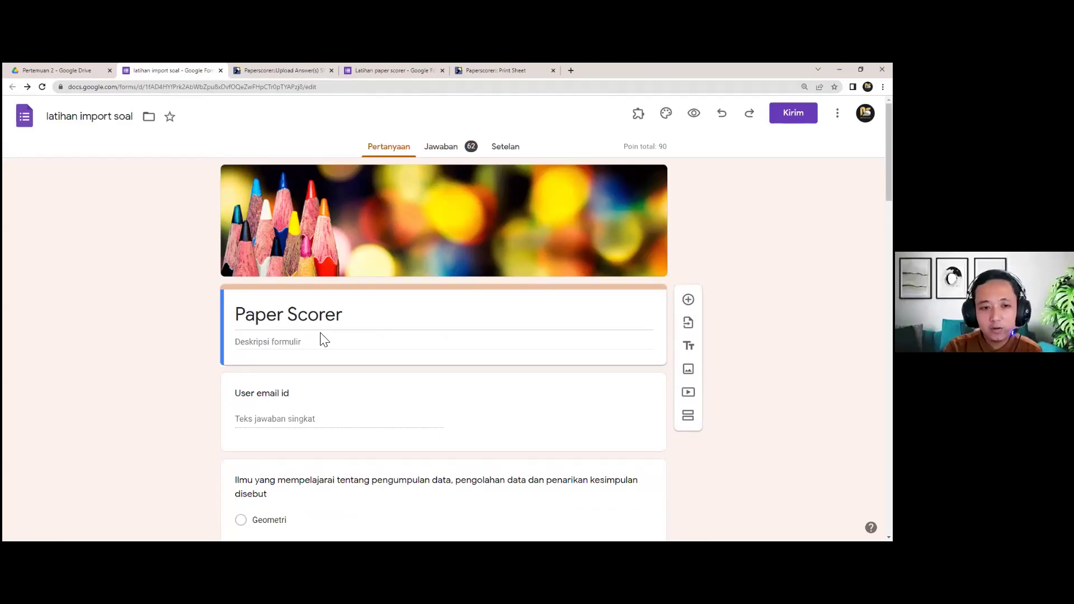
pyautogui.scroll(-4, 330, 336)
pyautogui.scroll(1, 353, 319)
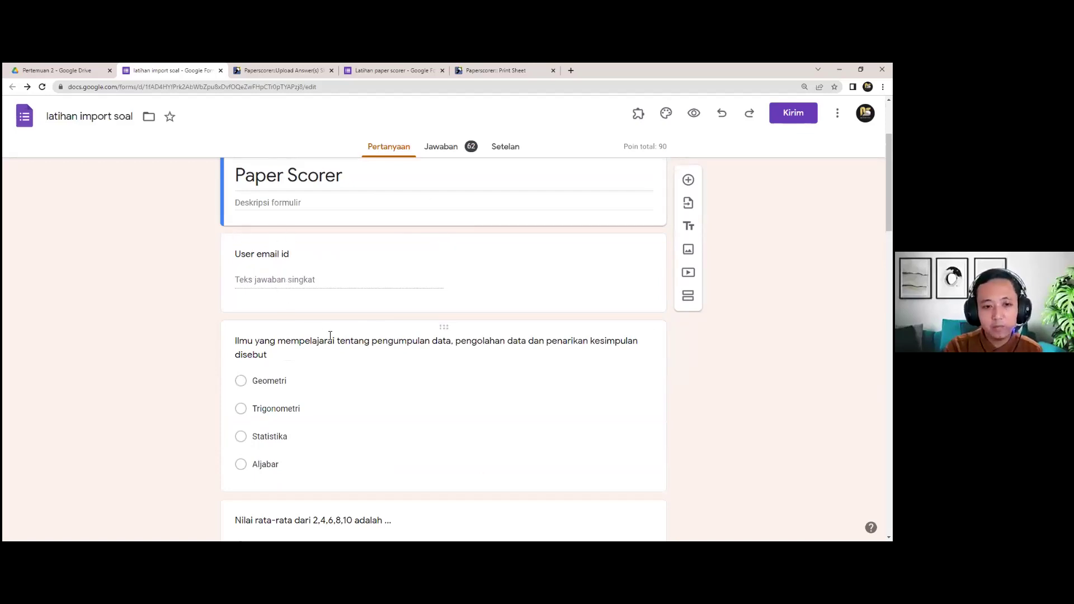
pyautogui.scroll(1, 343, 341)
pyautogui.scroll(2, 344, 341)
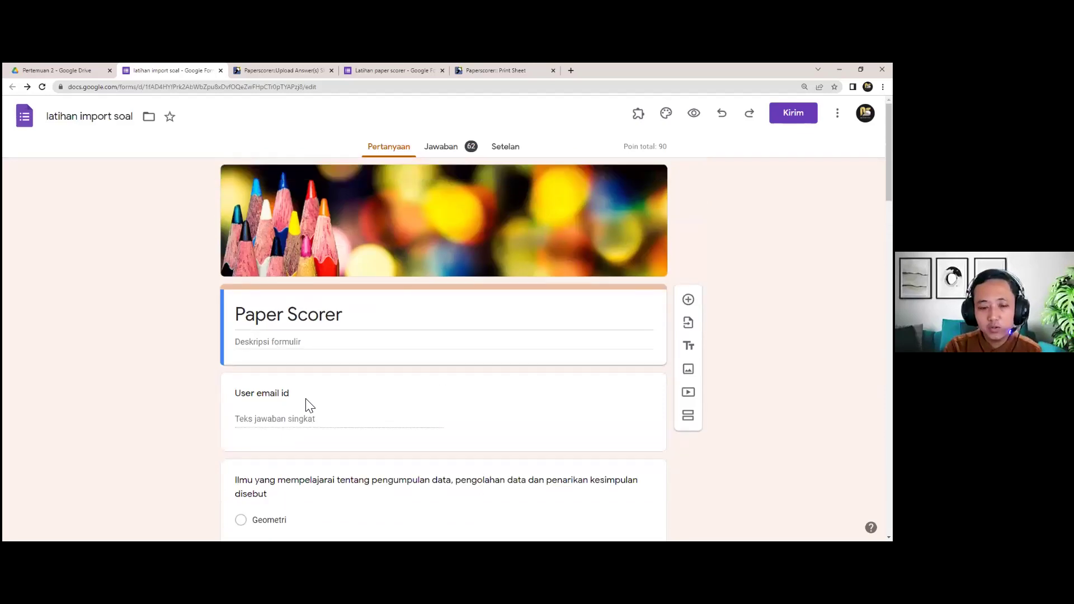
pyautogui.scroll(-2, 309, 404)
pyautogui.scroll(-1, 310, 404)
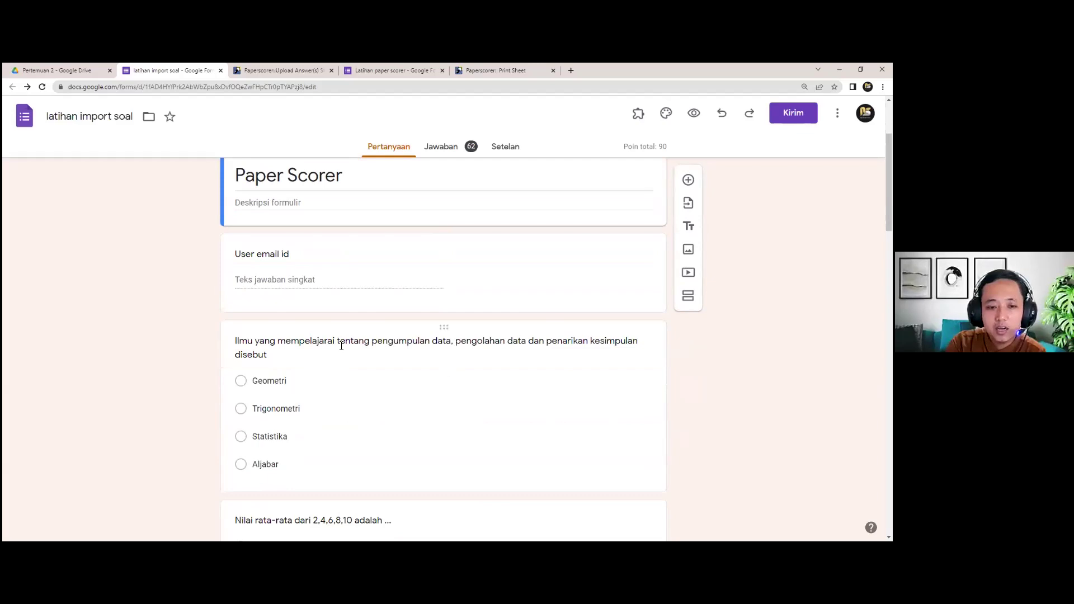
# - Check the question type choices for the first multiple-choice question without changing it and look through the remaining questions
pyautogui.click(565, 357)
pyautogui.click(573, 355)
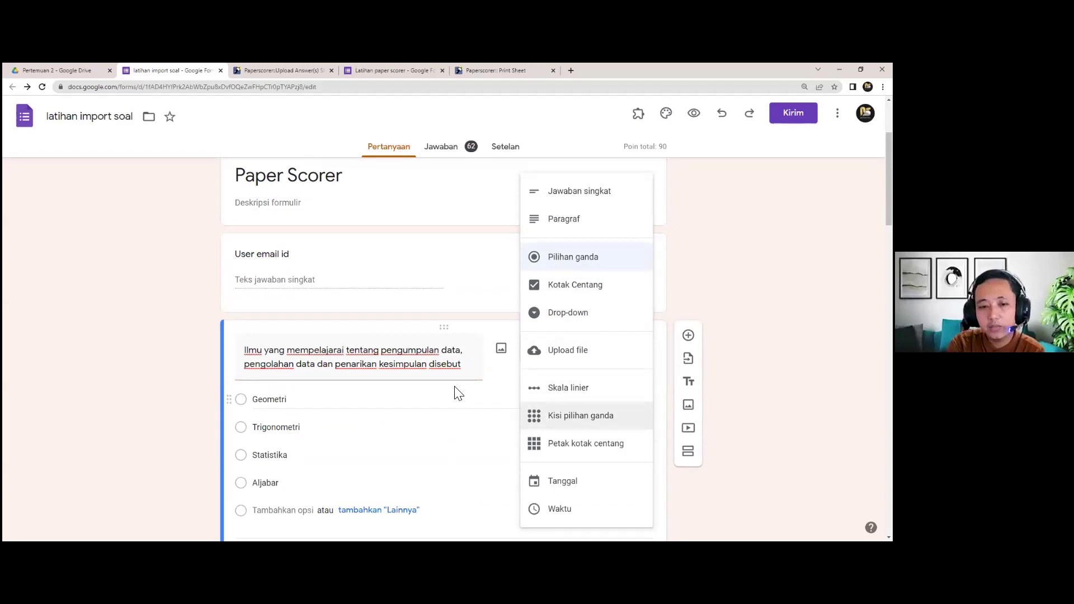
pyautogui.tripleClick(479, 353)
pyautogui.scroll(-8, 480, 358)
pyautogui.scroll(-5, 478, 365)
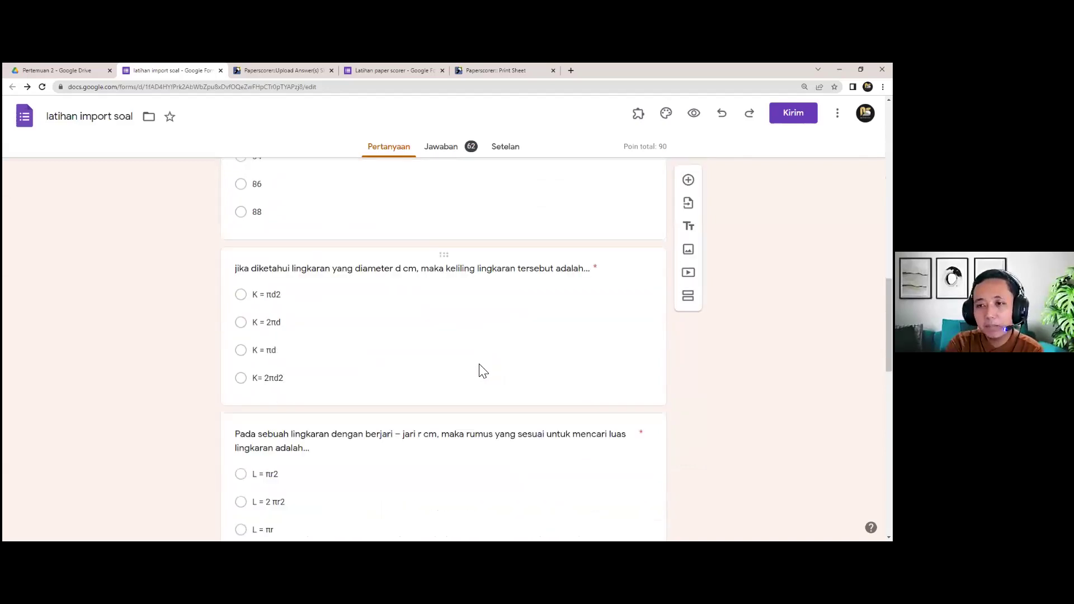
pyautogui.scroll(-14, 479, 367)
pyautogui.scroll(5, 693, 240)
pyautogui.scroll(20, 693, 236)
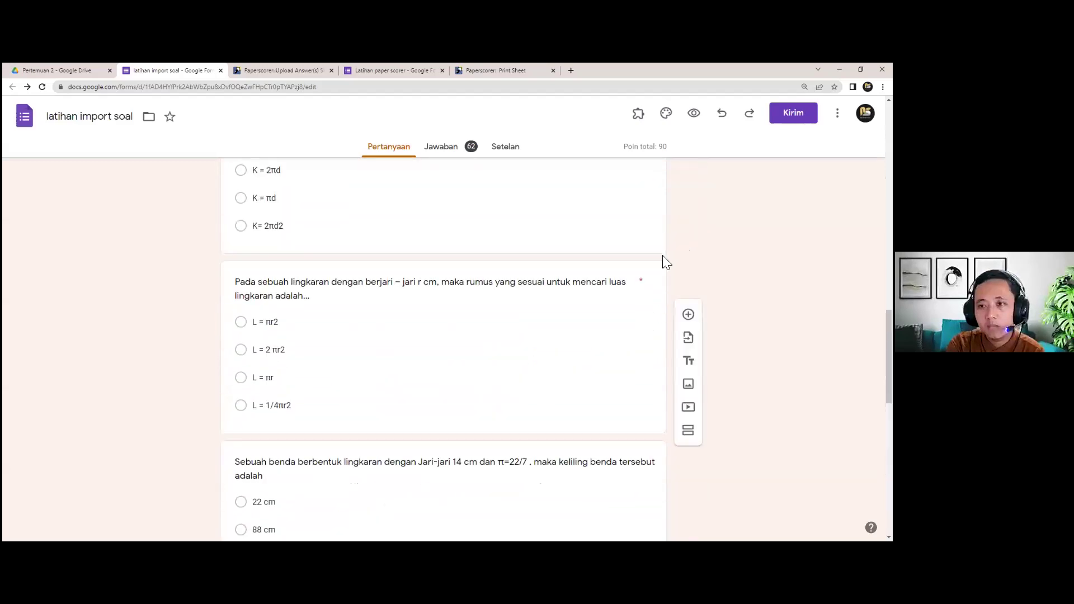
# - Open Paperscorer, generate this quiz's answer sheets for all students of the class "Matematika kelas 9" and close the add-on
pyautogui.click(638, 119)
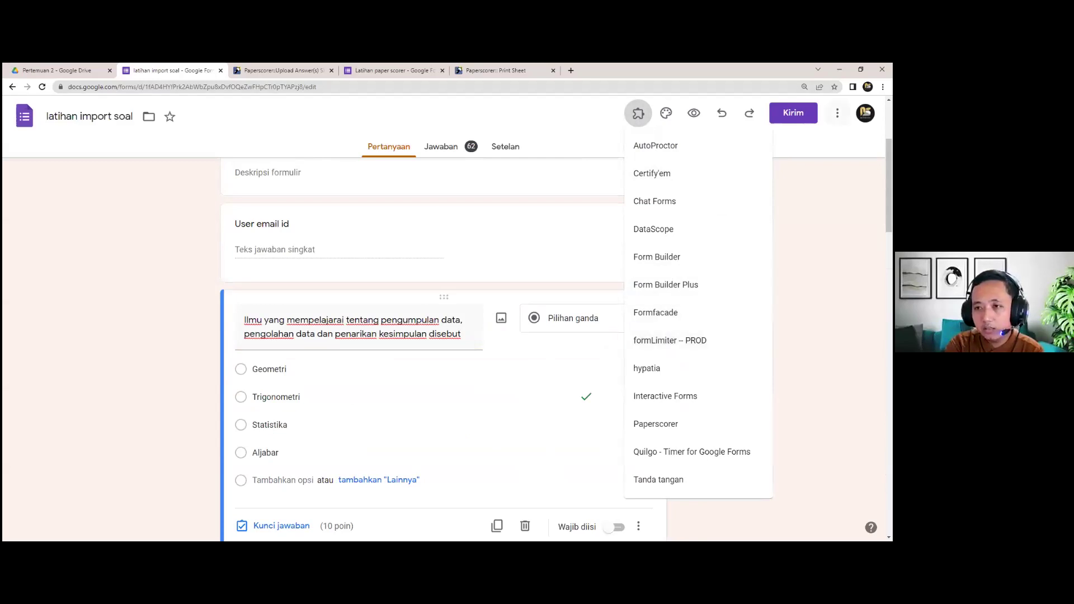
pyautogui.click(651, 424)
pyautogui.click(440, 166)
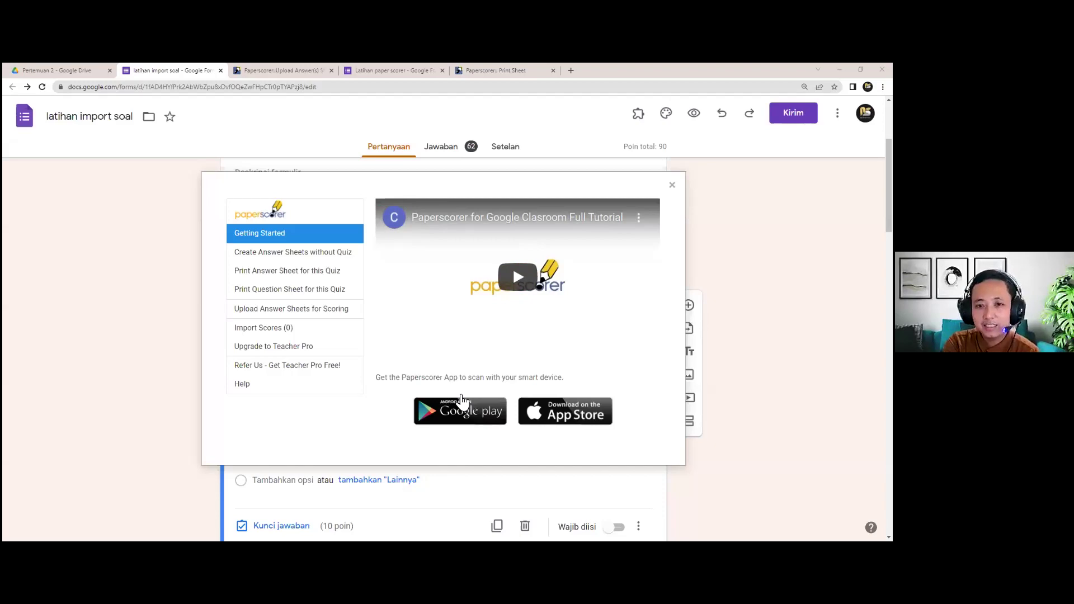
pyautogui.click(286, 270)
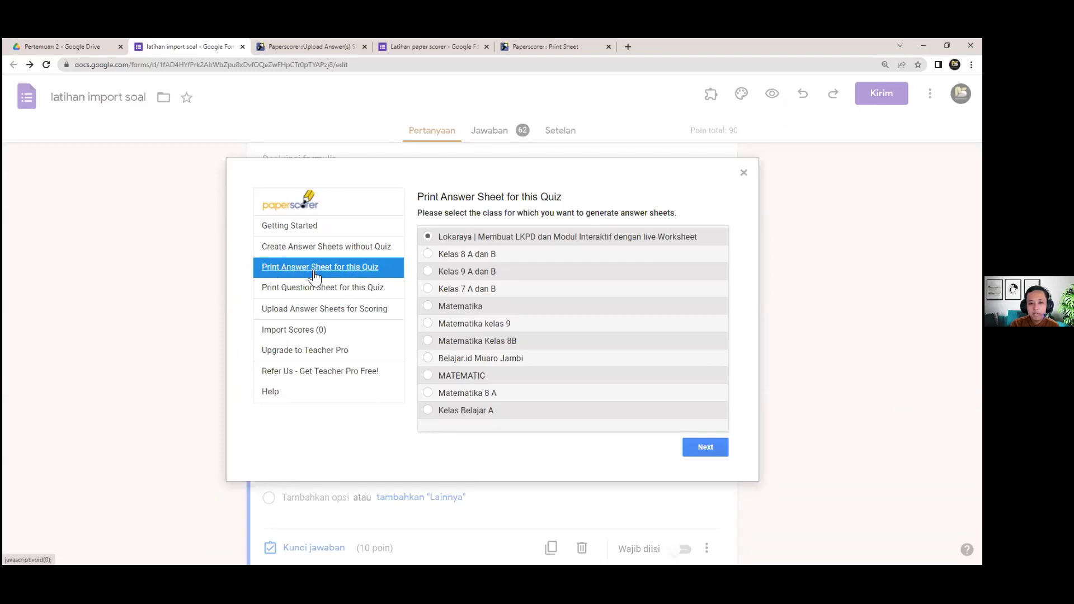
pyautogui.click(427, 324)
pyautogui.click(708, 446)
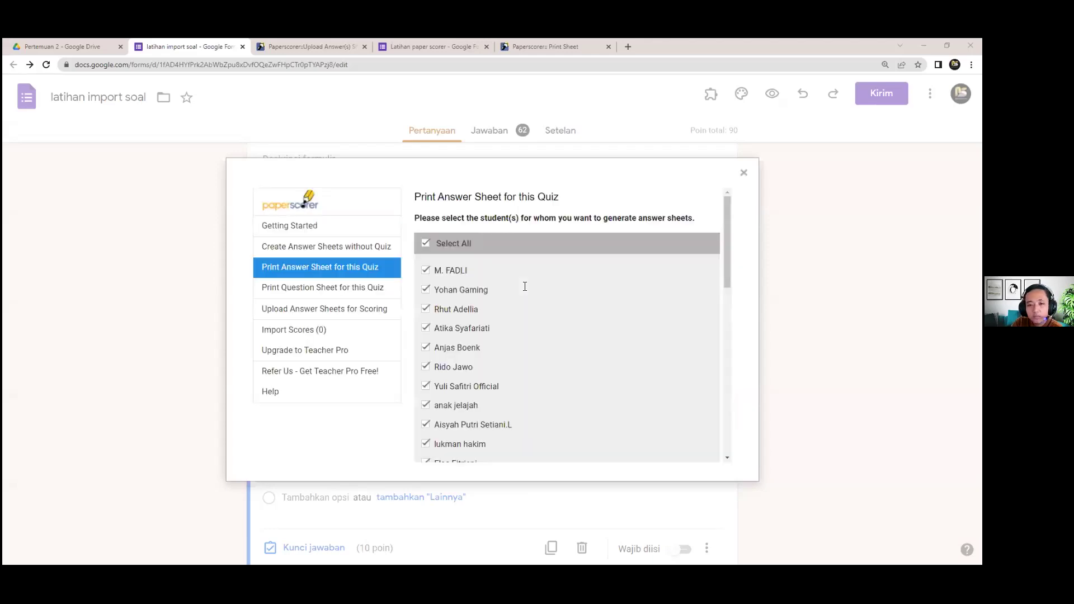
pyautogui.scroll(-9, 514, 394)
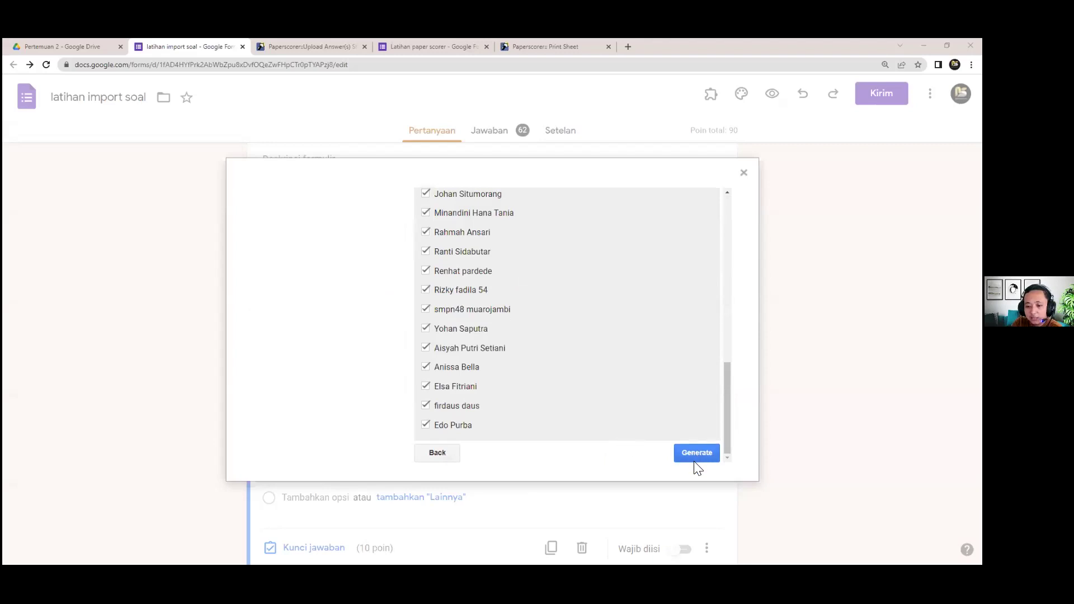
pyautogui.click(696, 456)
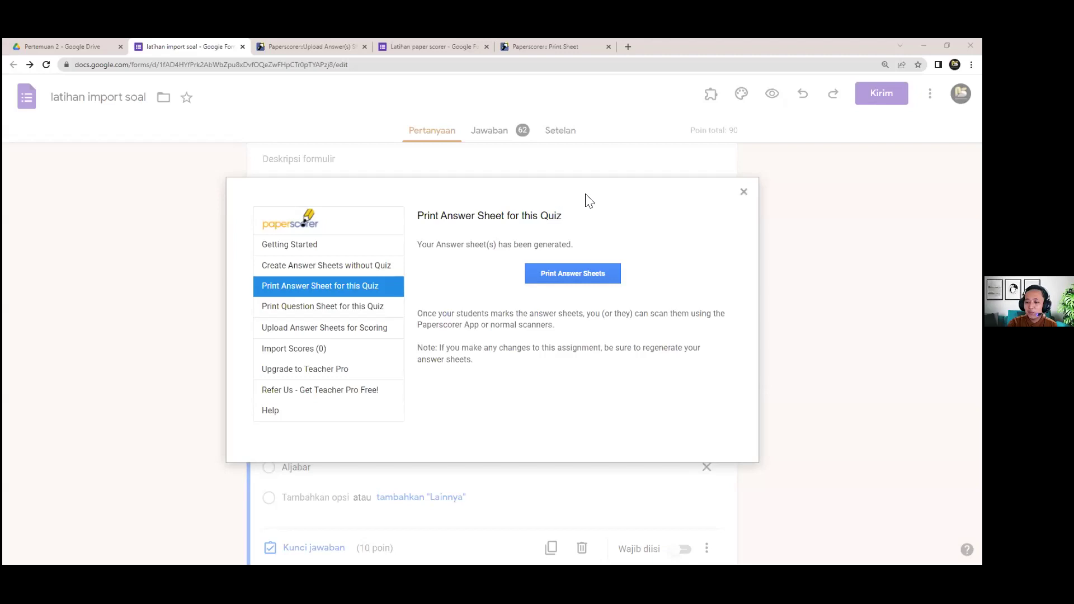
pyautogui.click(744, 192)
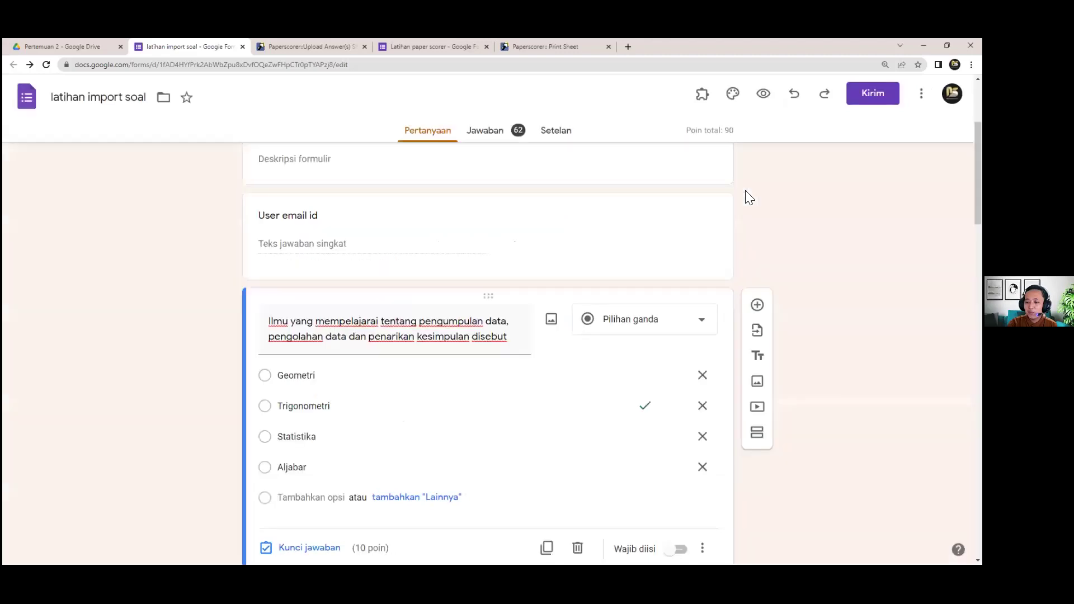